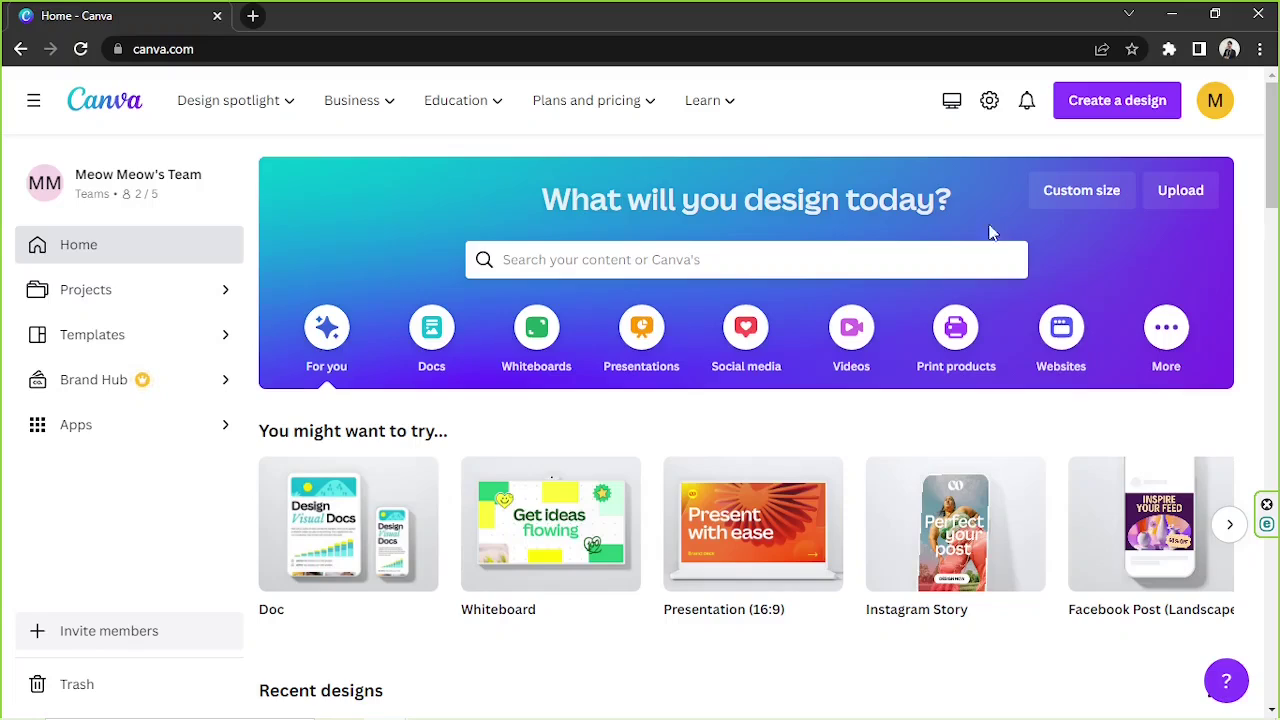
Try the Custom size width, height and unit fields, then bring up template search suggestions instead.
{"action": "left_click", "coordinate": [1072, 192]}
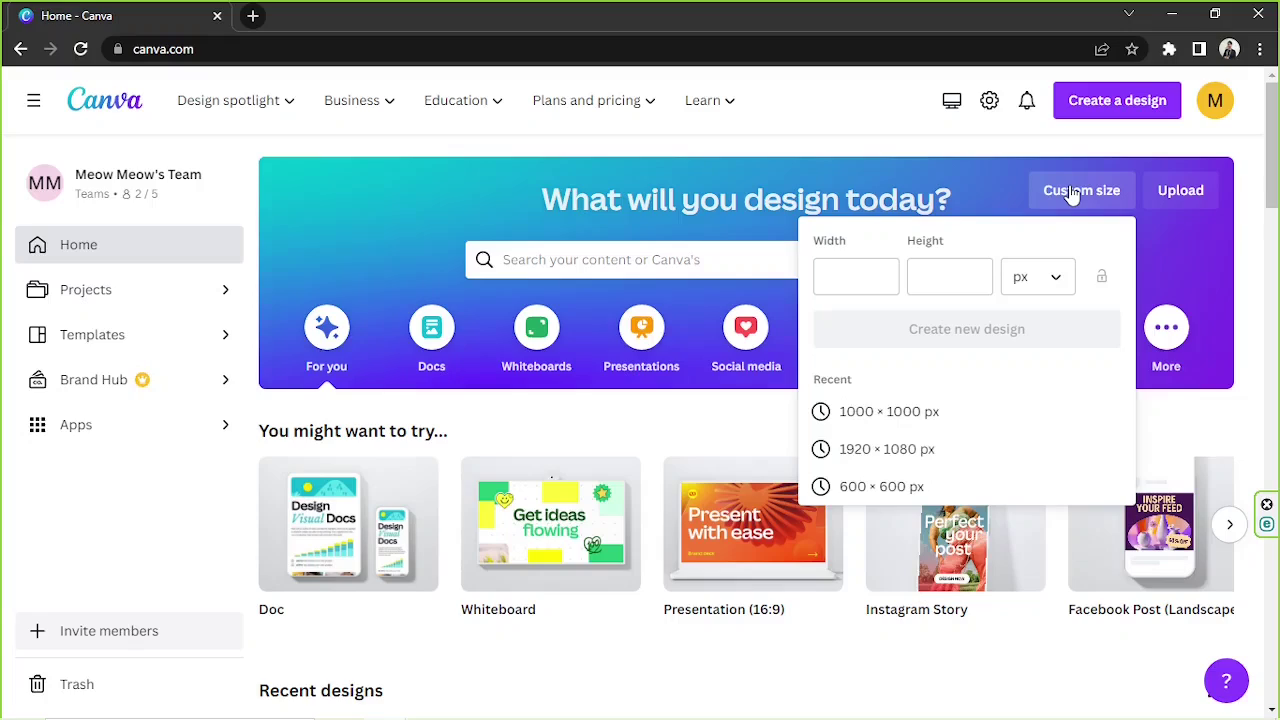
{"action": "left_click", "coordinate": [852, 276]}
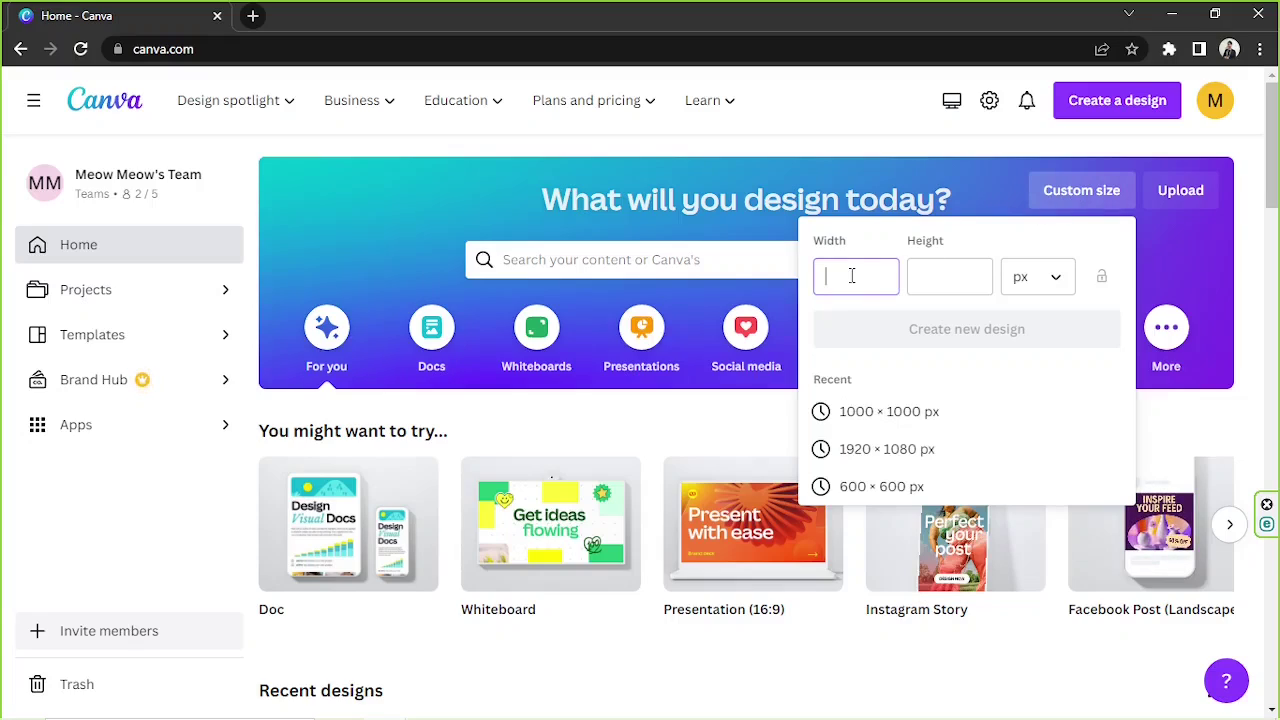
{"action": "left_click", "coordinate": [951, 283]}
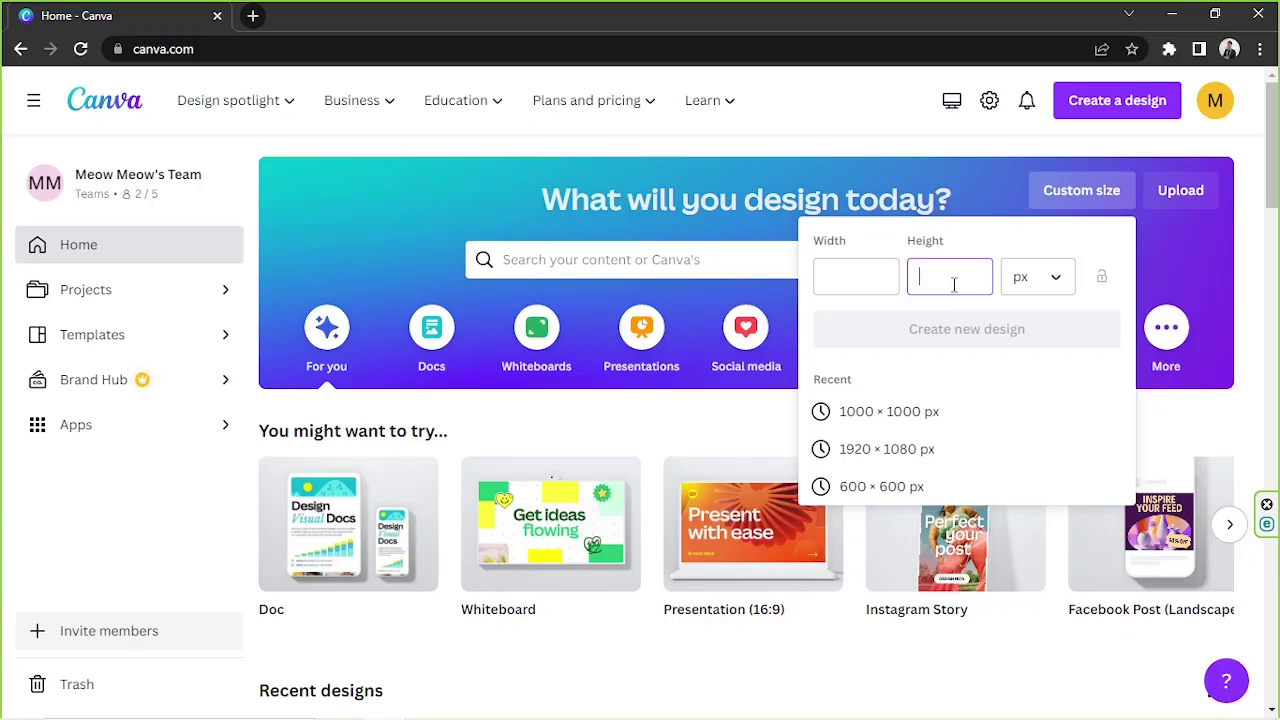
{"action": "left_click", "coordinate": [1057, 281]}
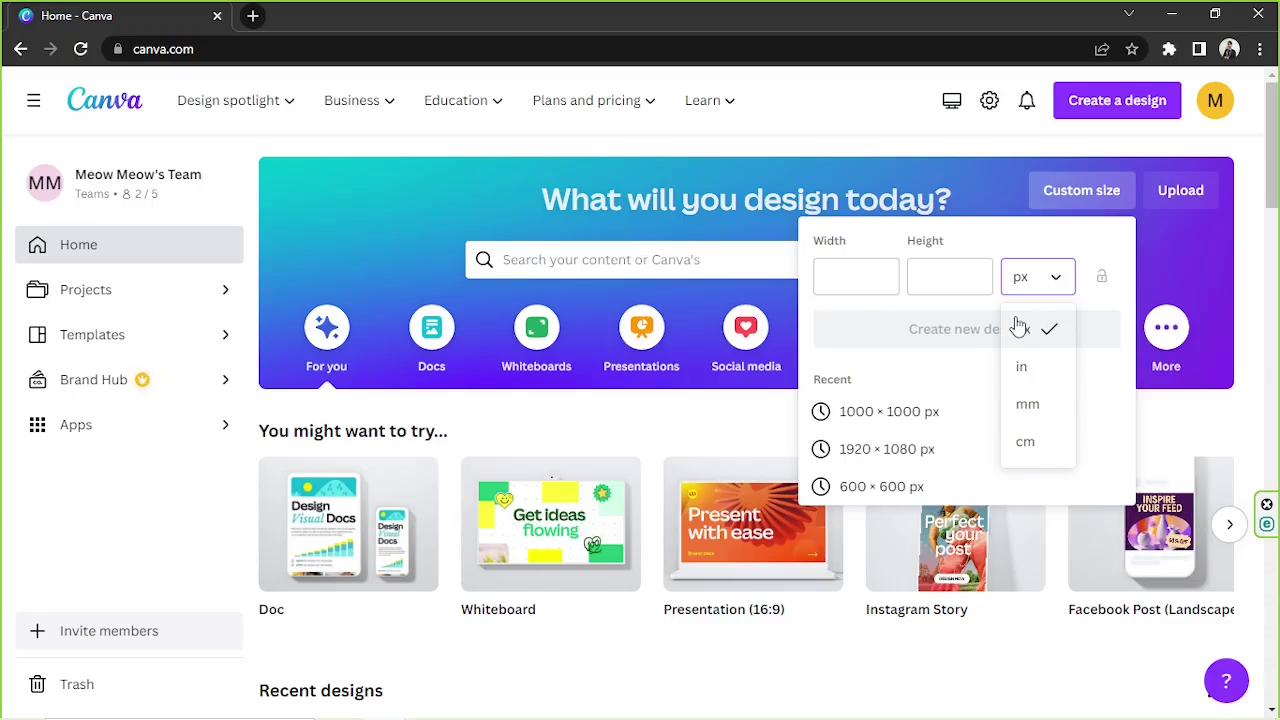
{"action": "left_click", "coordinate": [603, 260]}
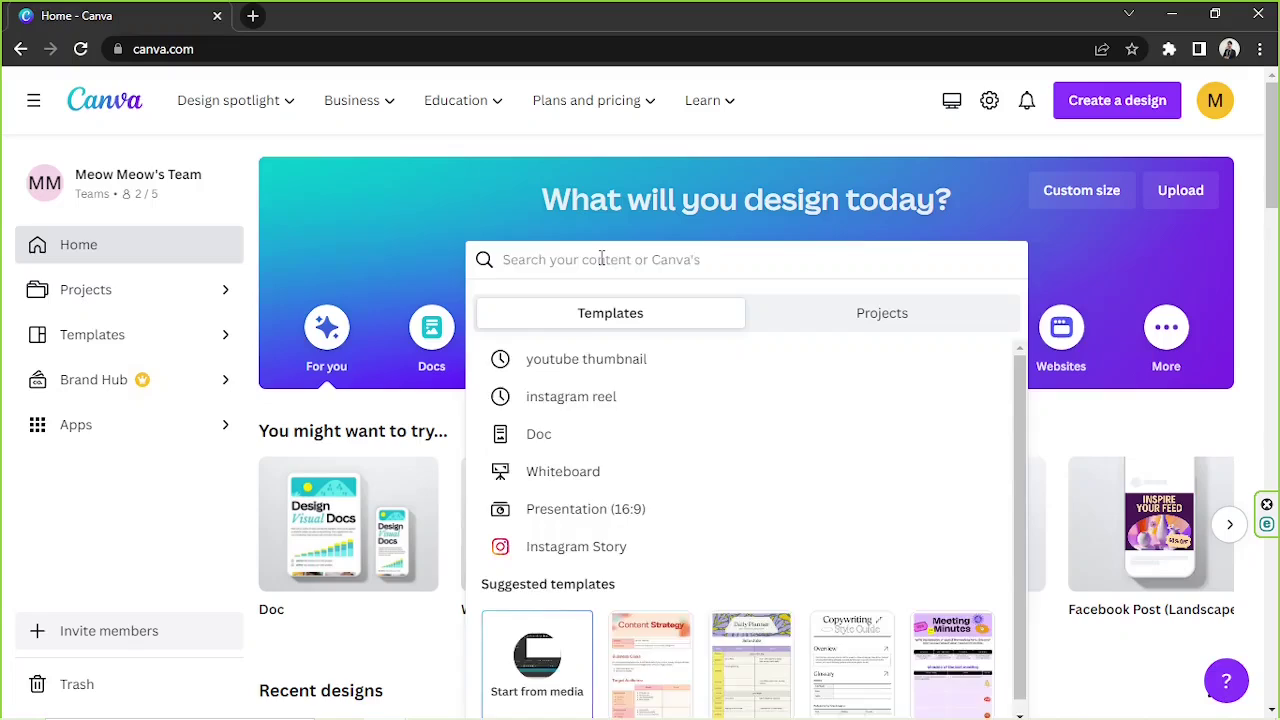
Search for POSTER and show all 104,332 Poster templates.
{"action": "type", "text": "POSTER"}
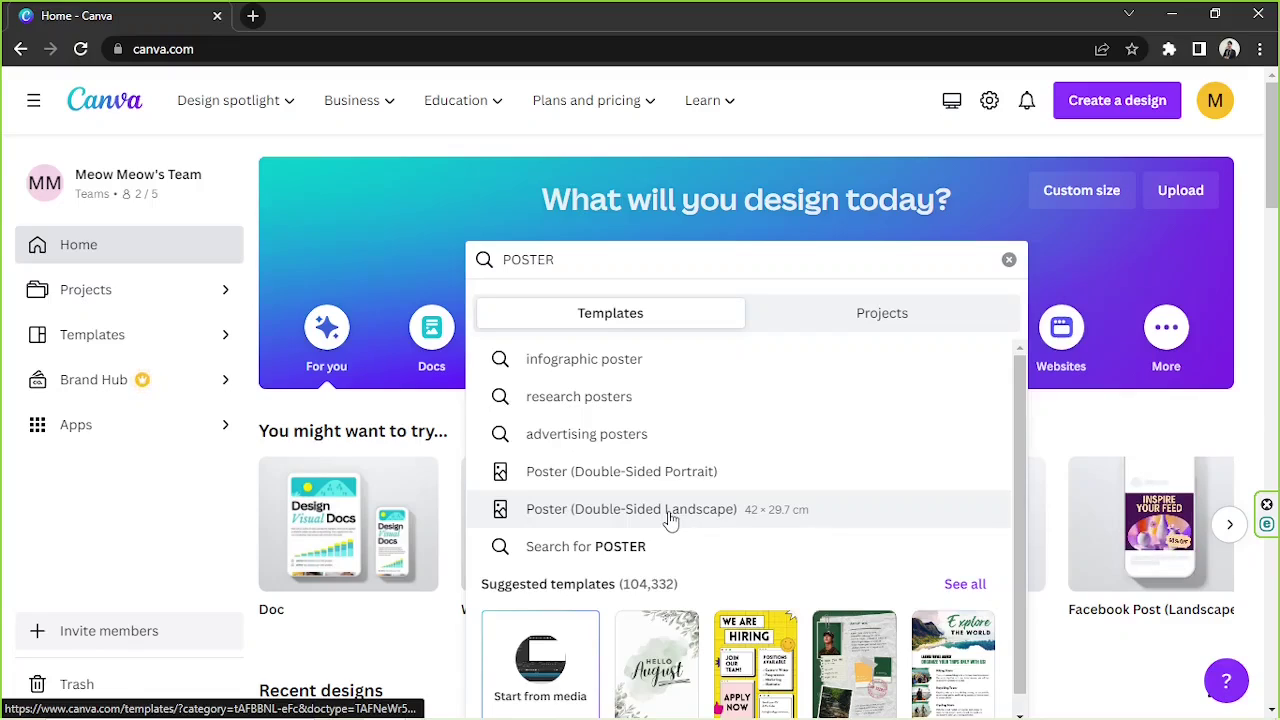
{"action": "left_click", "coordinate": [962, 588]}
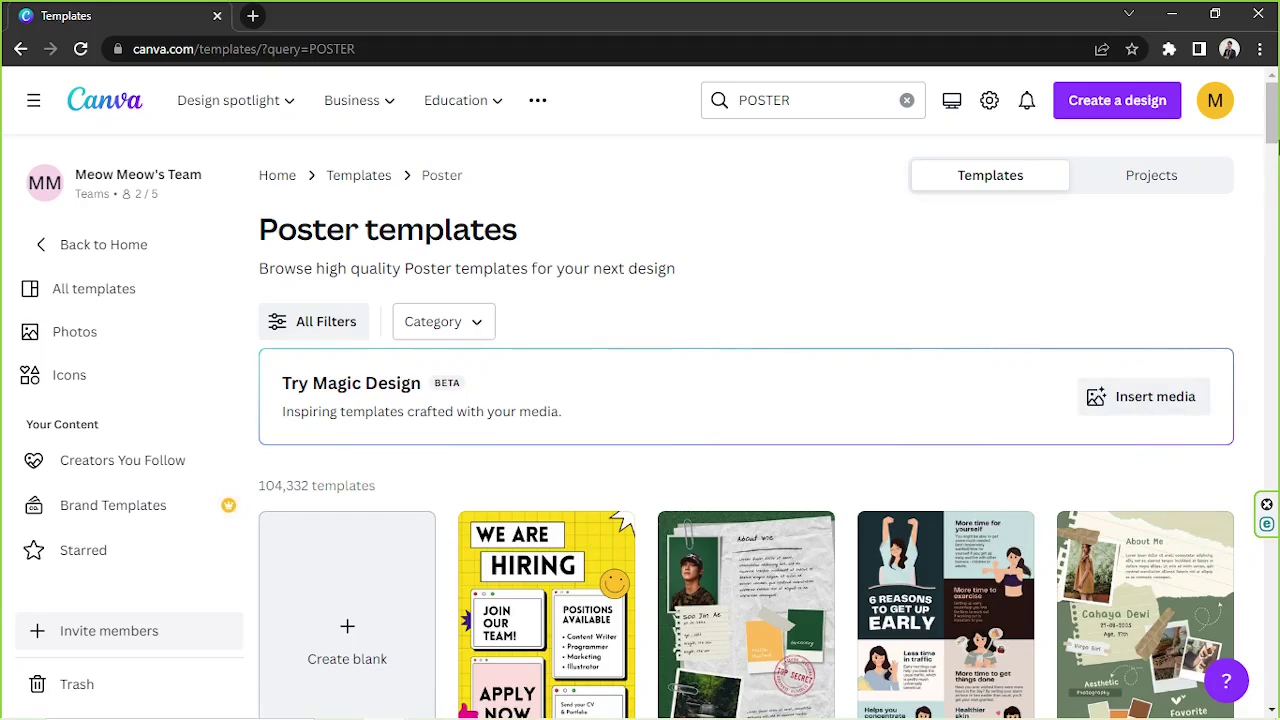
Scroll the poster results and start a design from the Minimalist Quote Poster template.
{"action": "left_click_drag", "start_coordinate": [1273, 128], "coordinate": [1272, 267]}
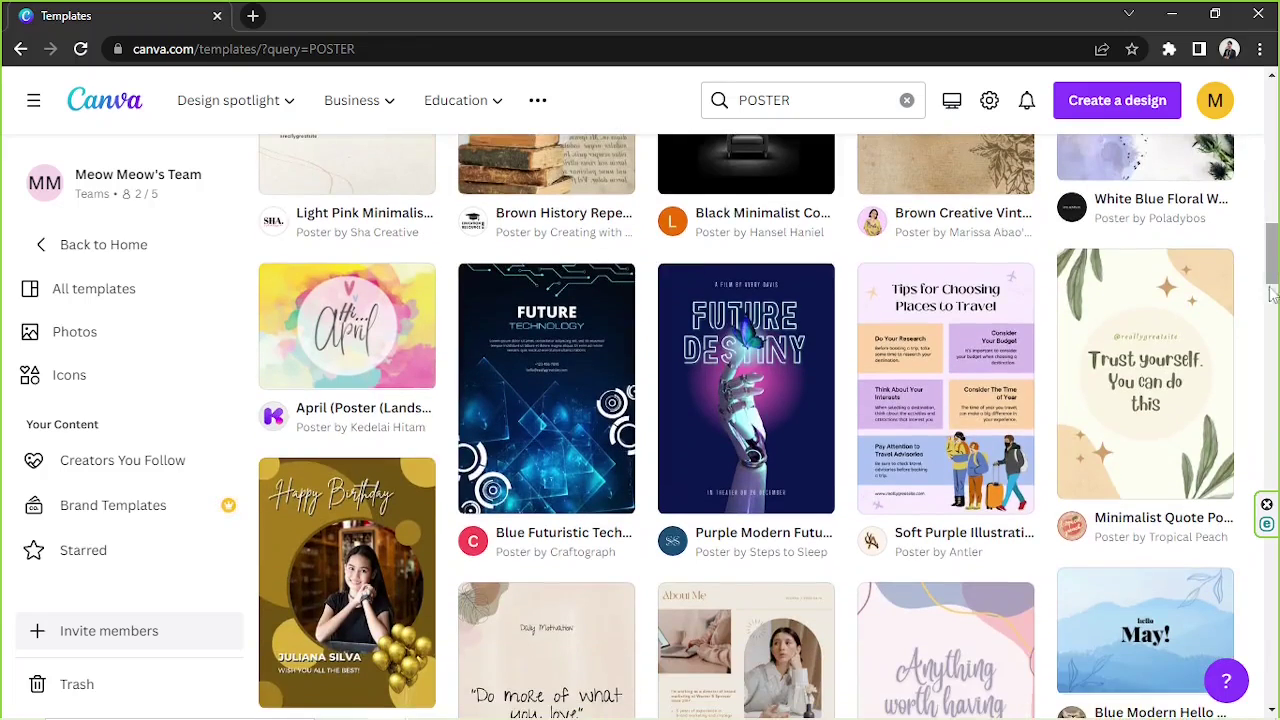
{"action": "left_click", "coordinate": [1103, 397]}
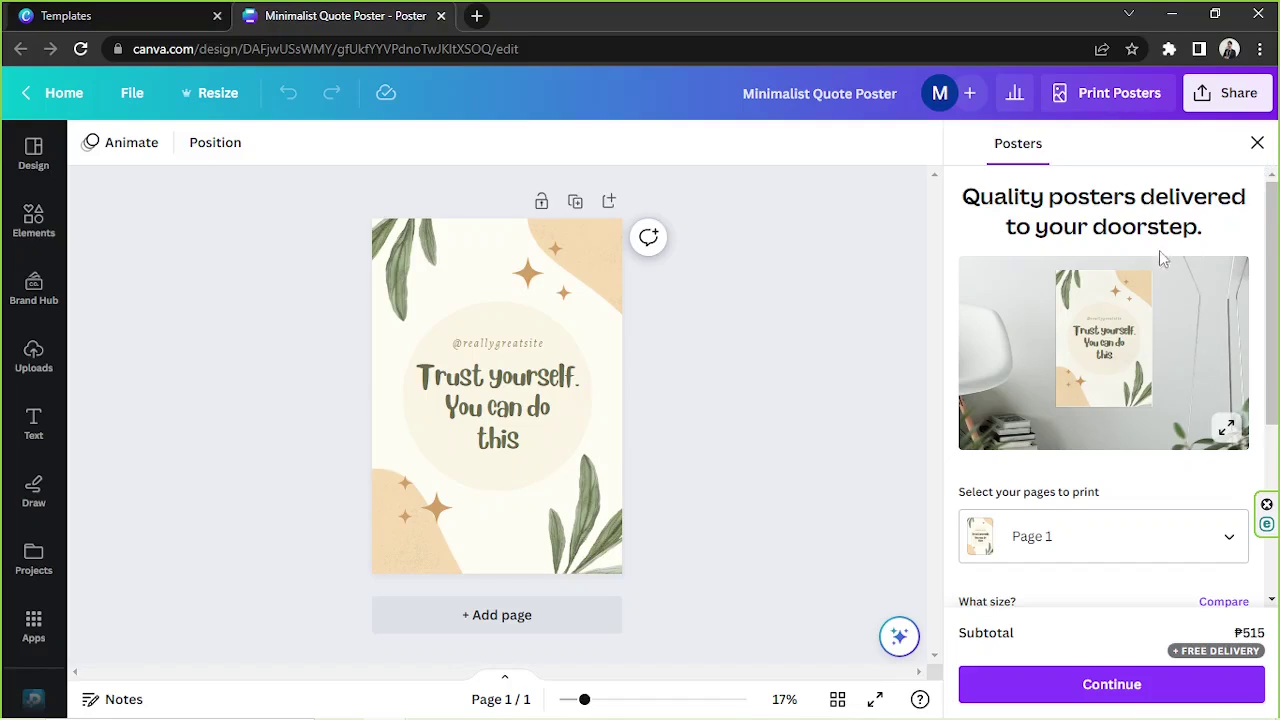
Close the Posters print panel and marquee-select the quote poster's elements.
{"action": "scroll", "coordinate": [1197, 318], "scroll_direction": "down", "scroll_amount": 3}
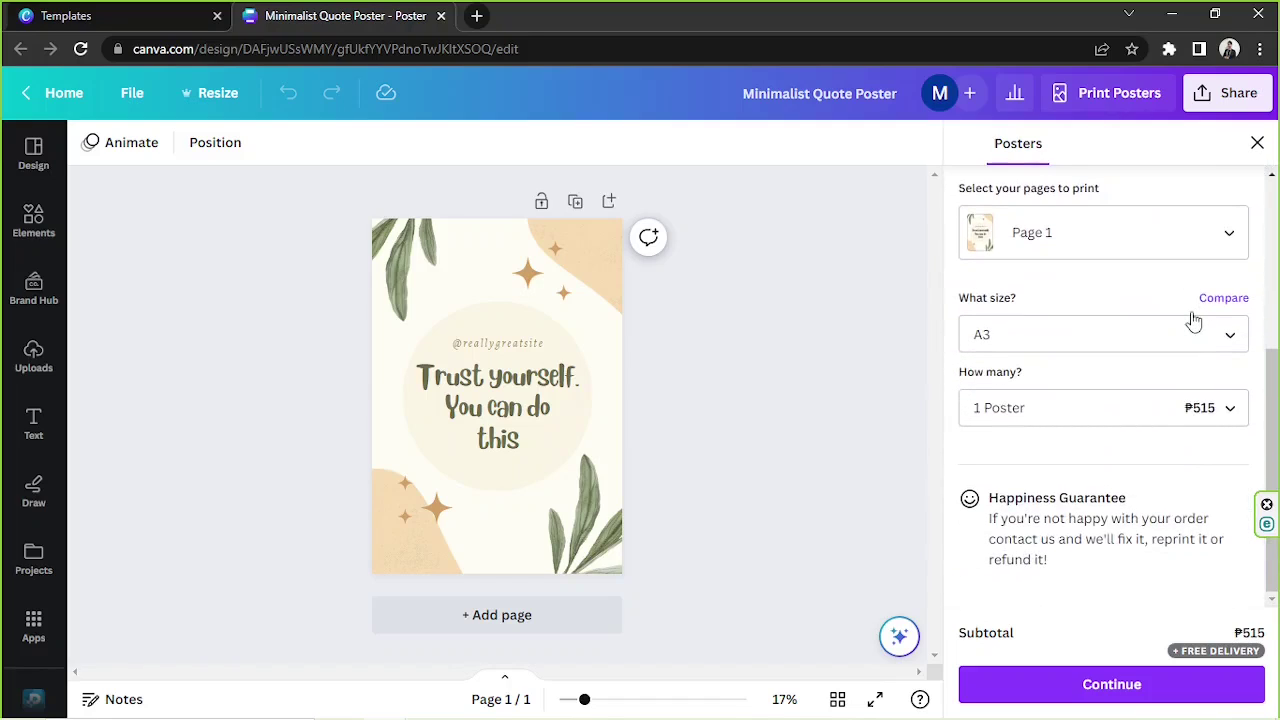
{"action": "scroll", "coordinate": [1193, 318], "scroll_direction": "up", "scroll_amount": 3}
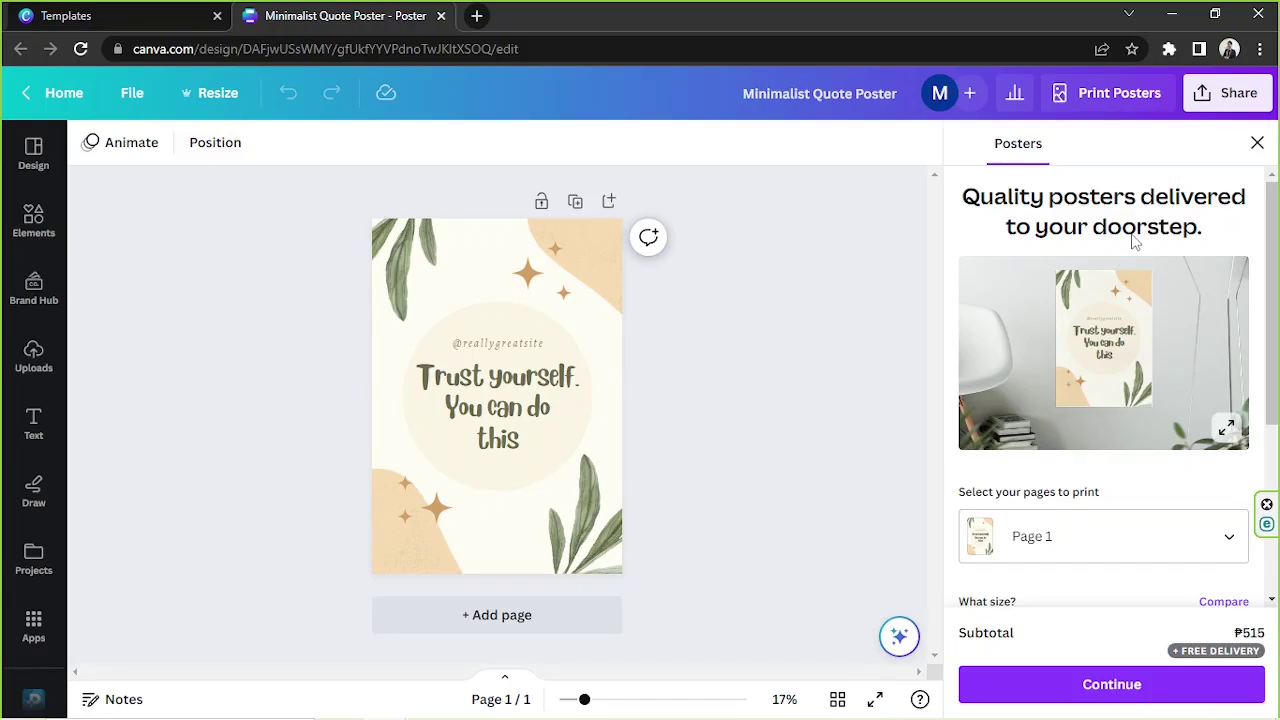
{"action": "left_click", "coordinate": [1256, 145]}
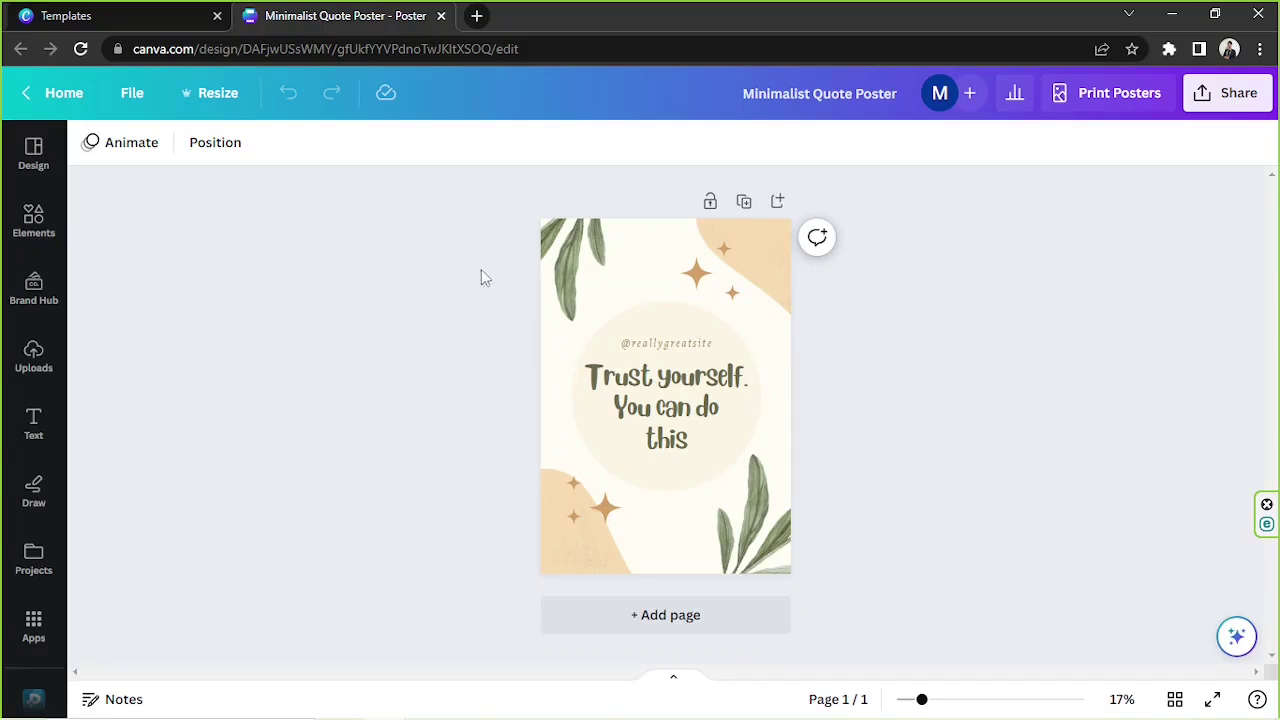
{"action": "left_click_drag", "start_coordinate": [480, 218], "coordinate": [854, 566]}
Apply the Blue Illustration Healthy Lifestyle template and zoom in on the poster.
{"action": "left_click", "coordinate": [1002, 527]}
{"action": "left_click", "coordinate": [24, 163]}
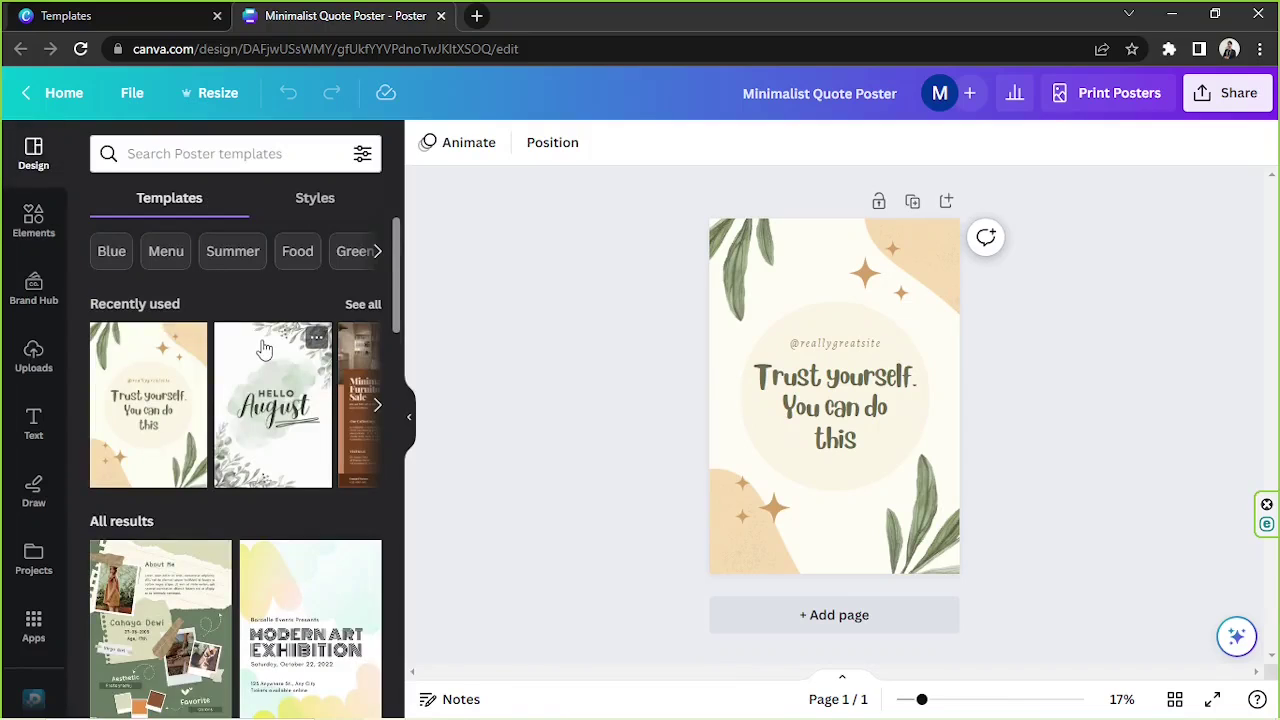
{"action": "scroll", "coordinate": [264, 347], "scroll_direction": "down", "scroll_amount": 10}
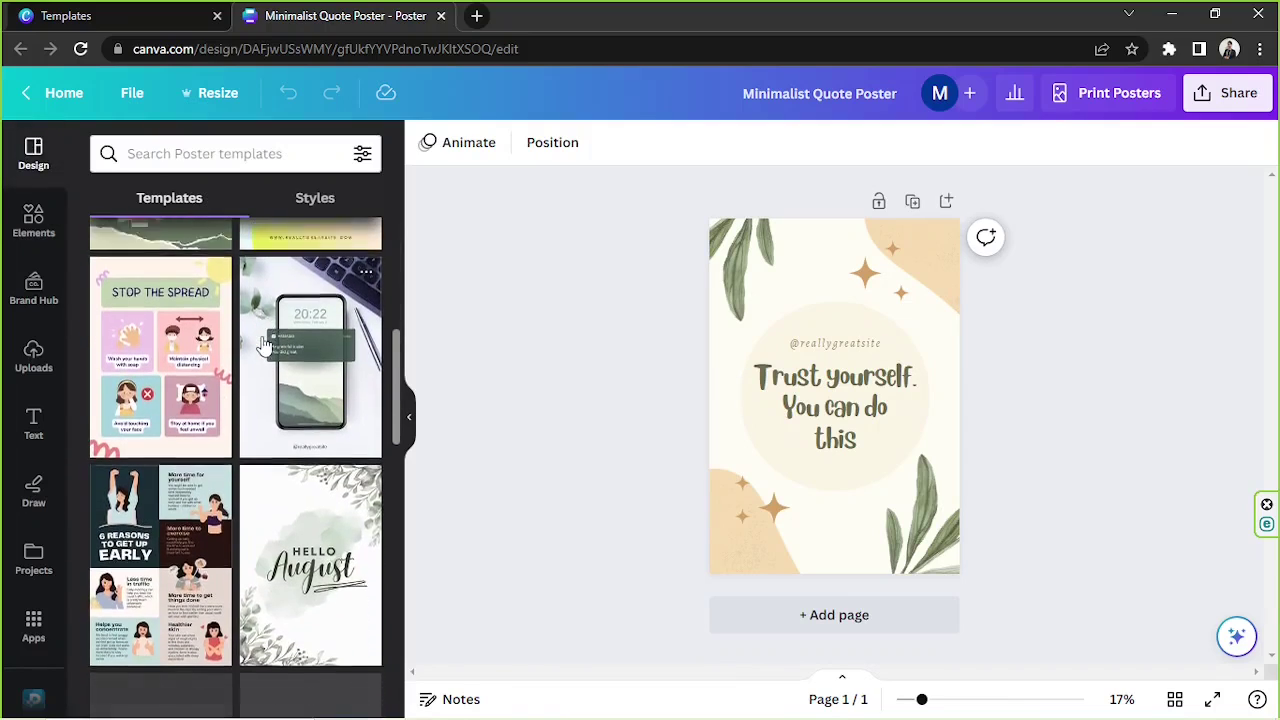
{"action": "scroll", "coordinate": [264, 347], "scroll_direction": "down", "scroll_amount": 1}
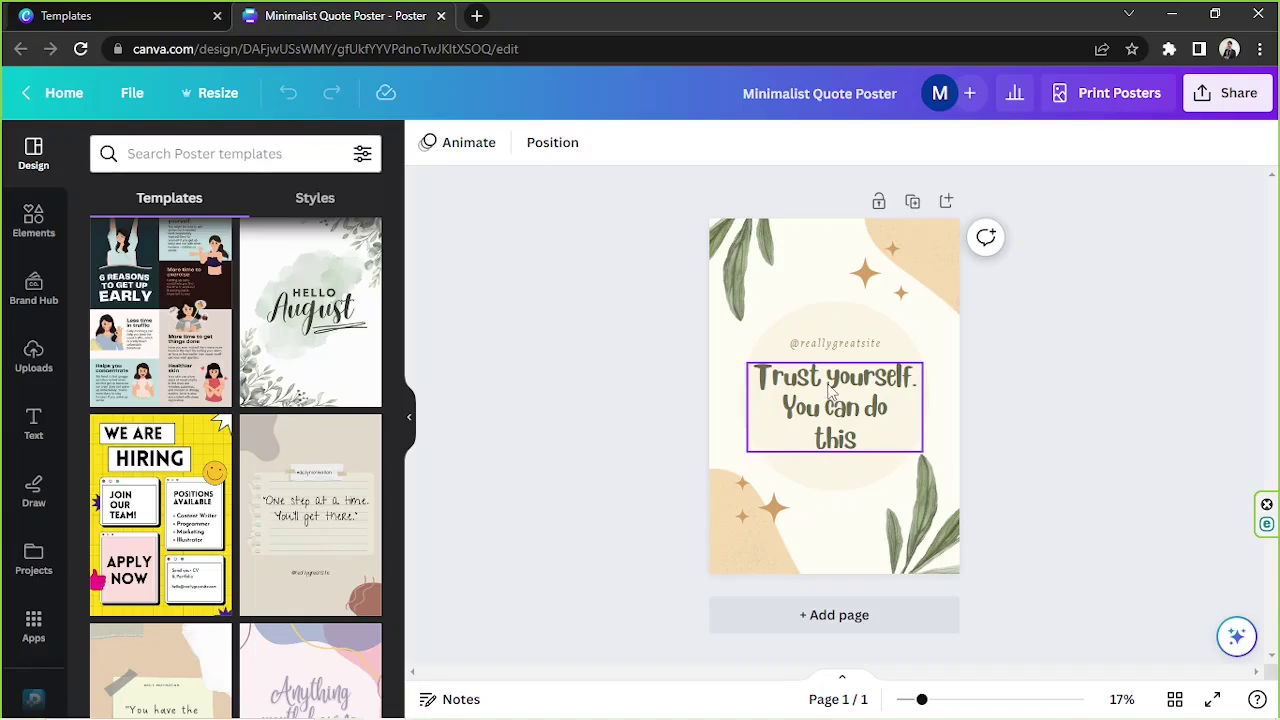
{"action": "left_click", "coordinate": [153, 333]}
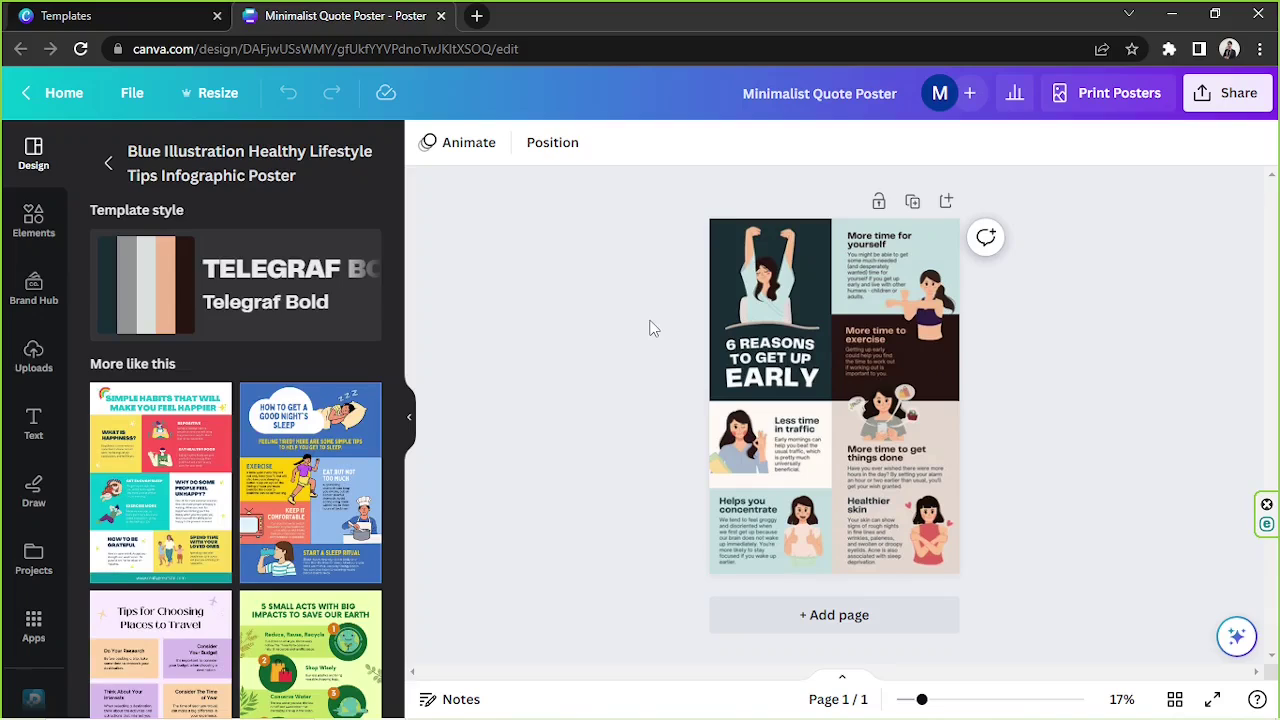
{"action": "left_click", "coordinate": [409, 418]}
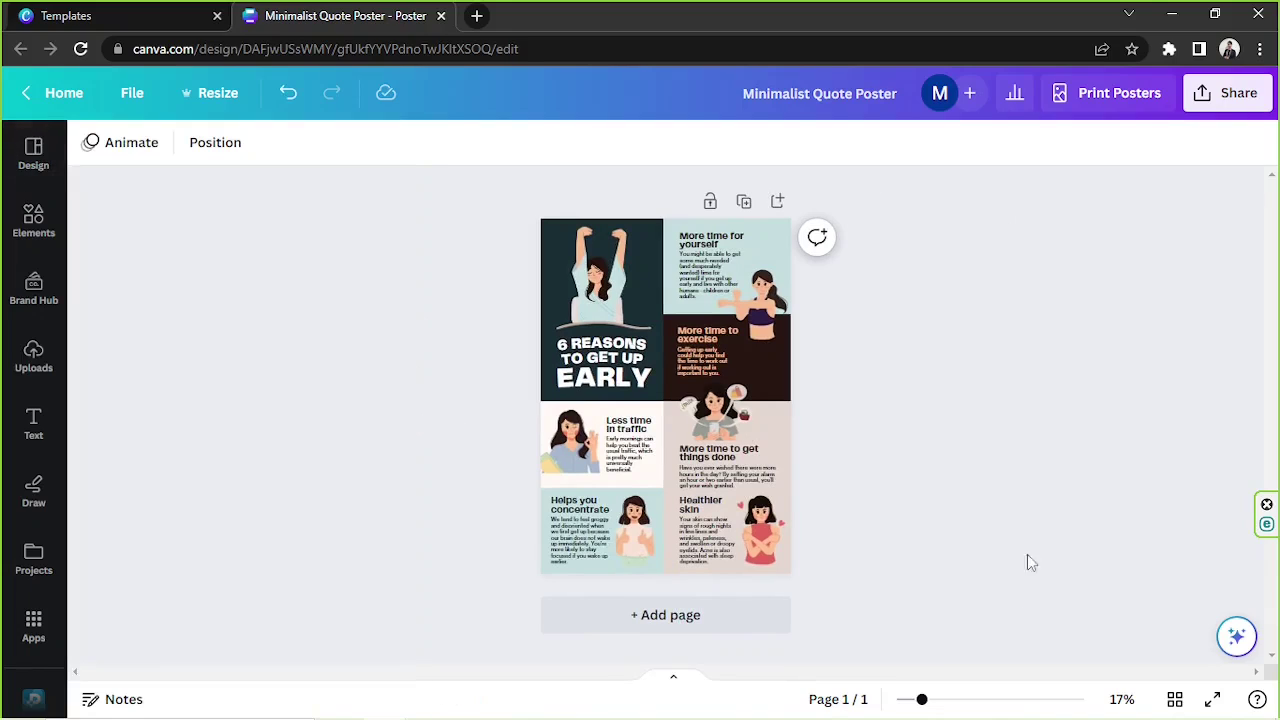
{"action": "left_click_drag", "start_coordinate": [921, 700], "coordinate": [937, 701]}
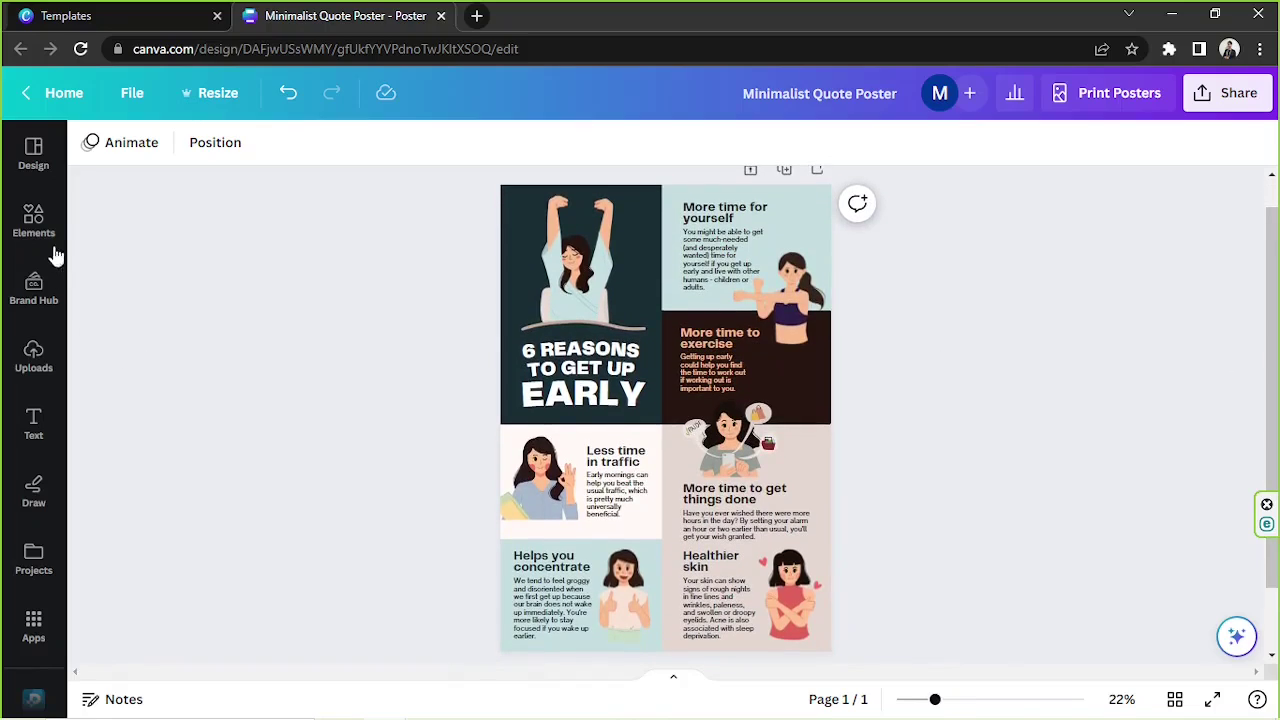
Apply the White Green Simple Travel Agency 'Explore the World' template instead.
{"action": "left_click", "coordinate": [33, 158]}
{"action": "scroll", "coordinate": [207, 333], "scroll_direction": "down", "scroll_amount": 5}
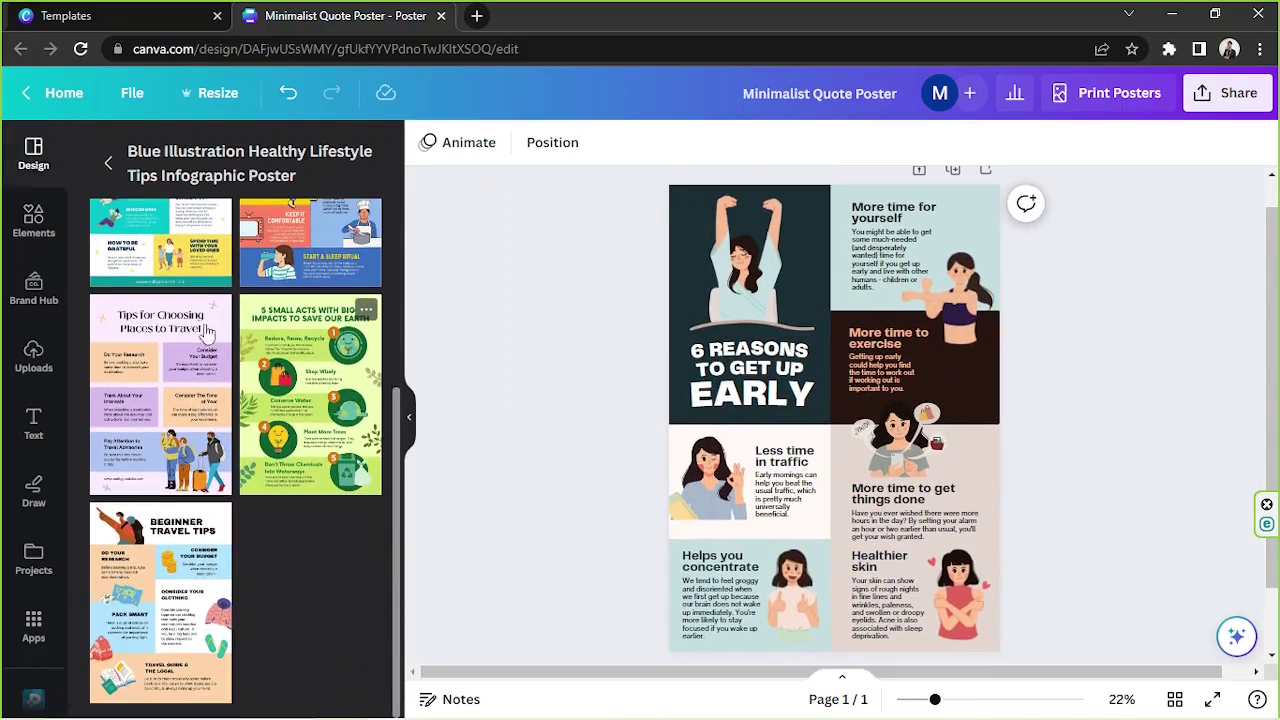
{"action": "left_click", "coordinate": [108, 162]}
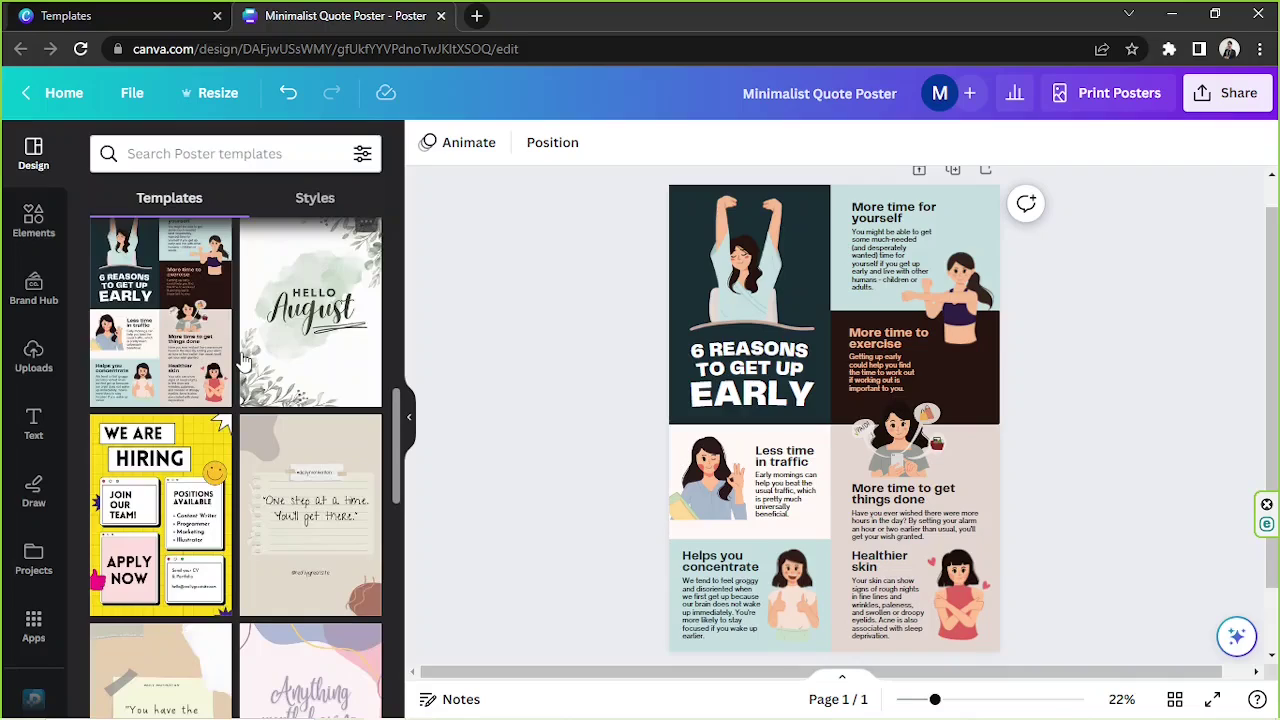
{"action": "scroll", "coordinate": [247, 363], "scroll_direction": "down", "scroll_amount": 4}
{"action": "scroll", "coordinate": [249, 349], "scroll_direction": "down", "scroll_amount": 2}
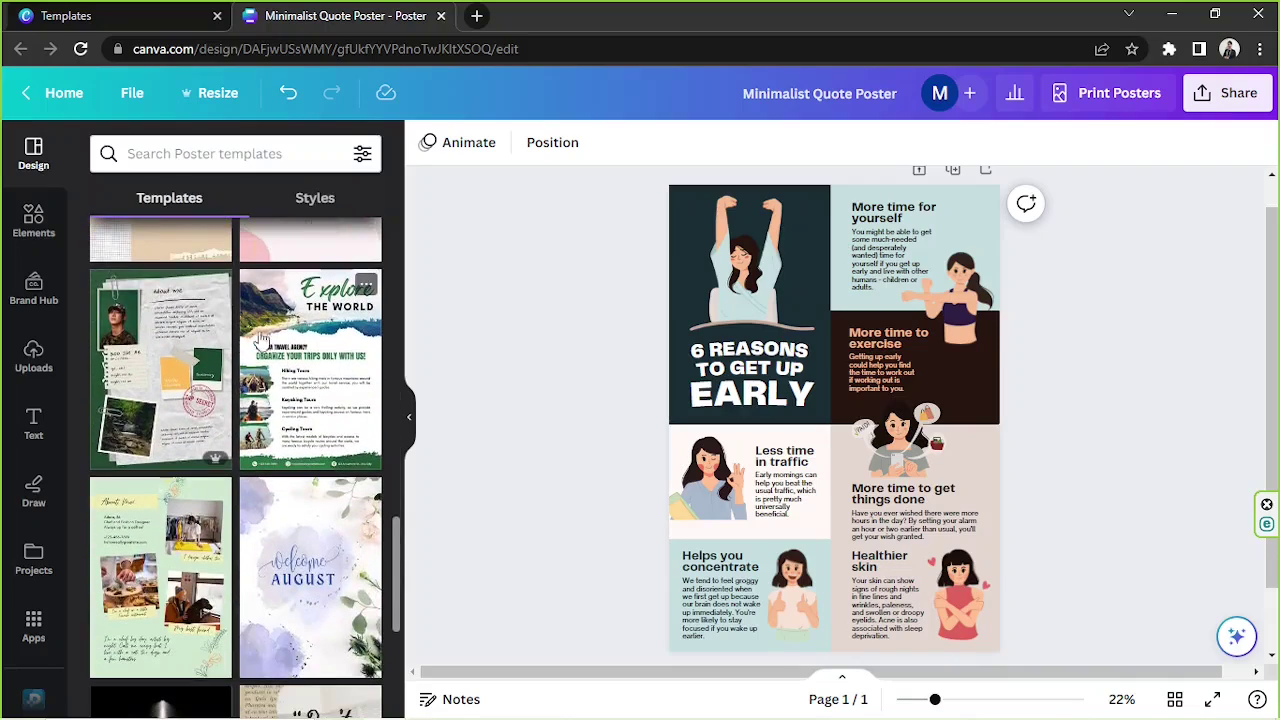
{"action": "left_click", "coordinate": [307, 345]}
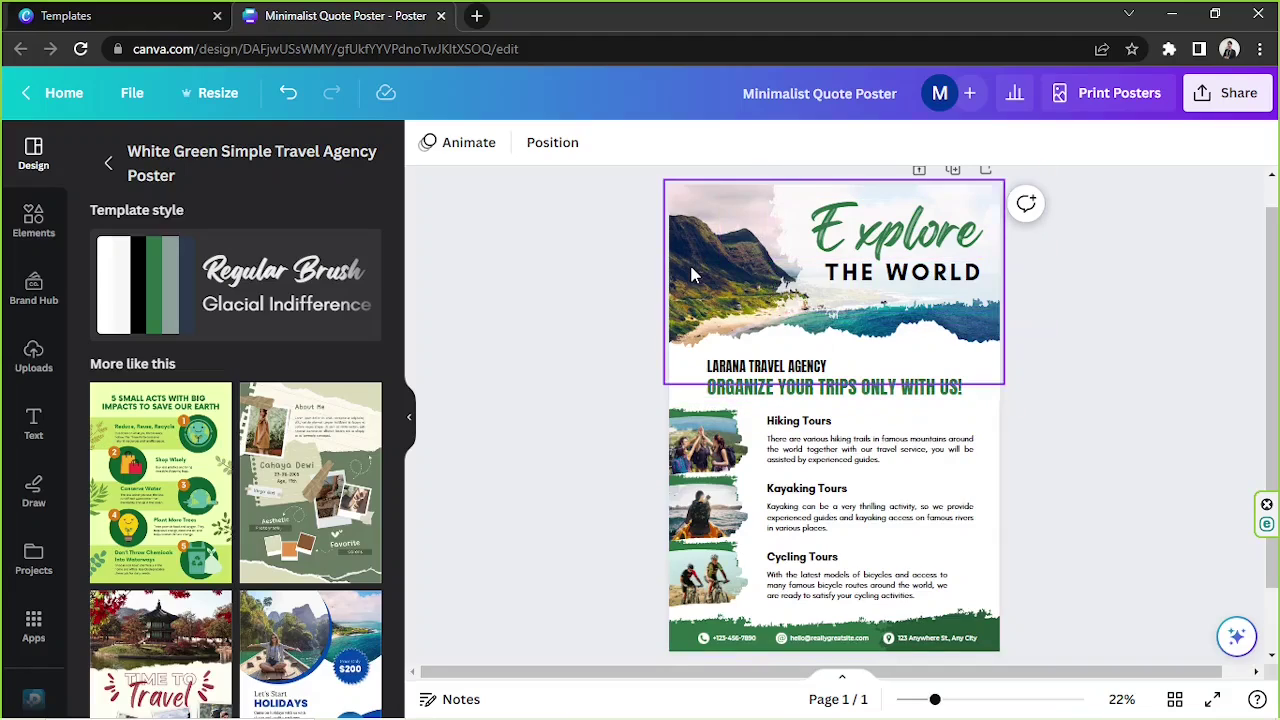
Browse the previously uploaded images in the Uploads library beside the travel poster.
{"action": "left_click_drag", "start_coordinate": [594, 240], "coordinate": [1143, 663]}
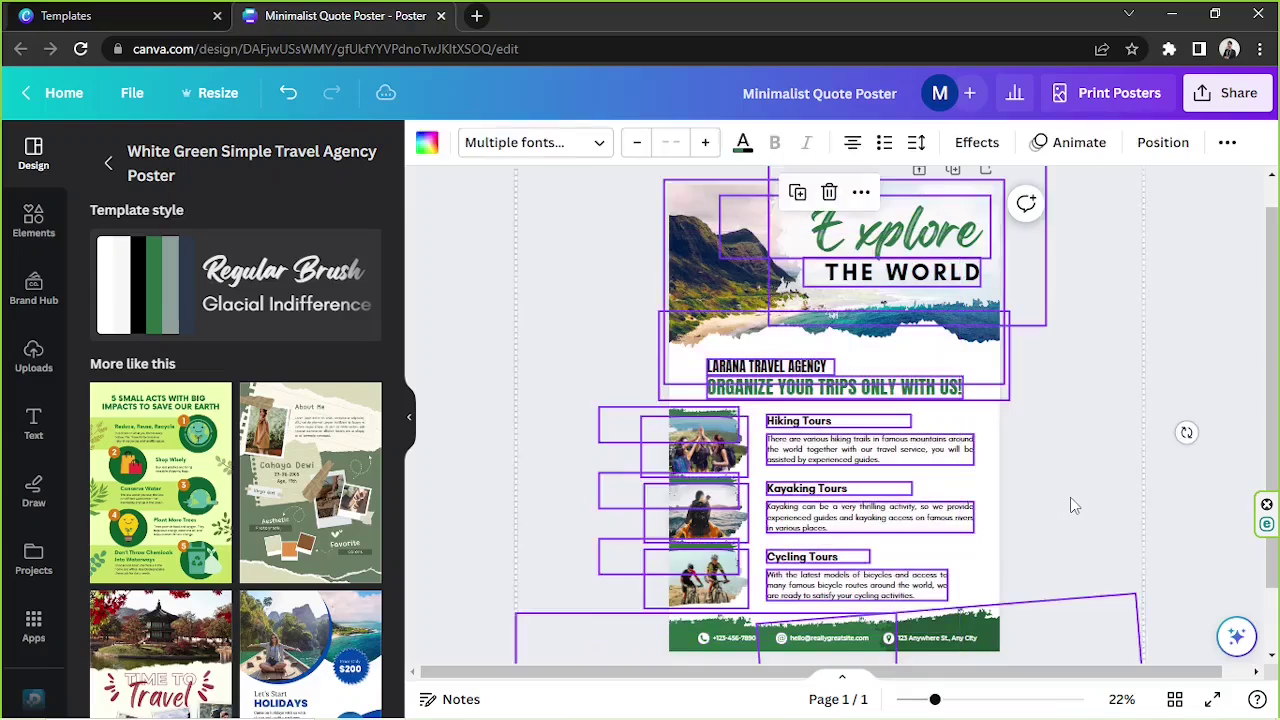
{"action": "left_click", "coordinate": [1073, 505]}
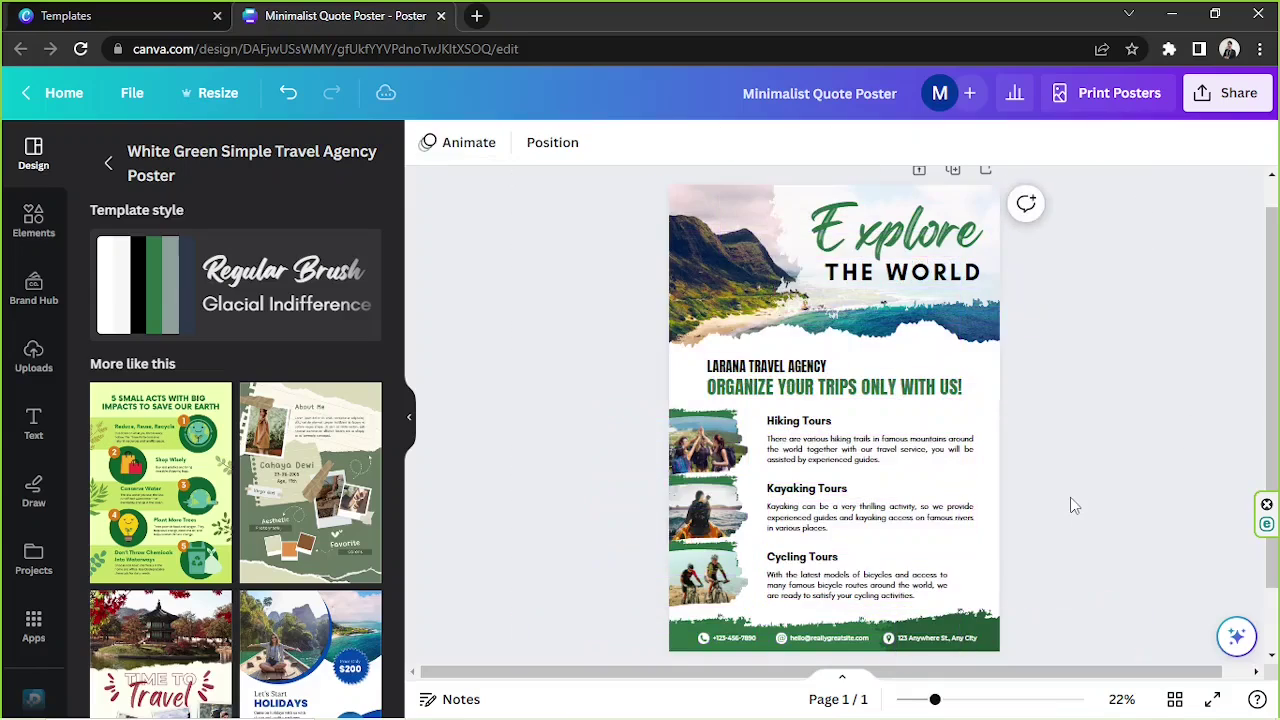
{"action": "left_click", "coordinate": [33, 356]}
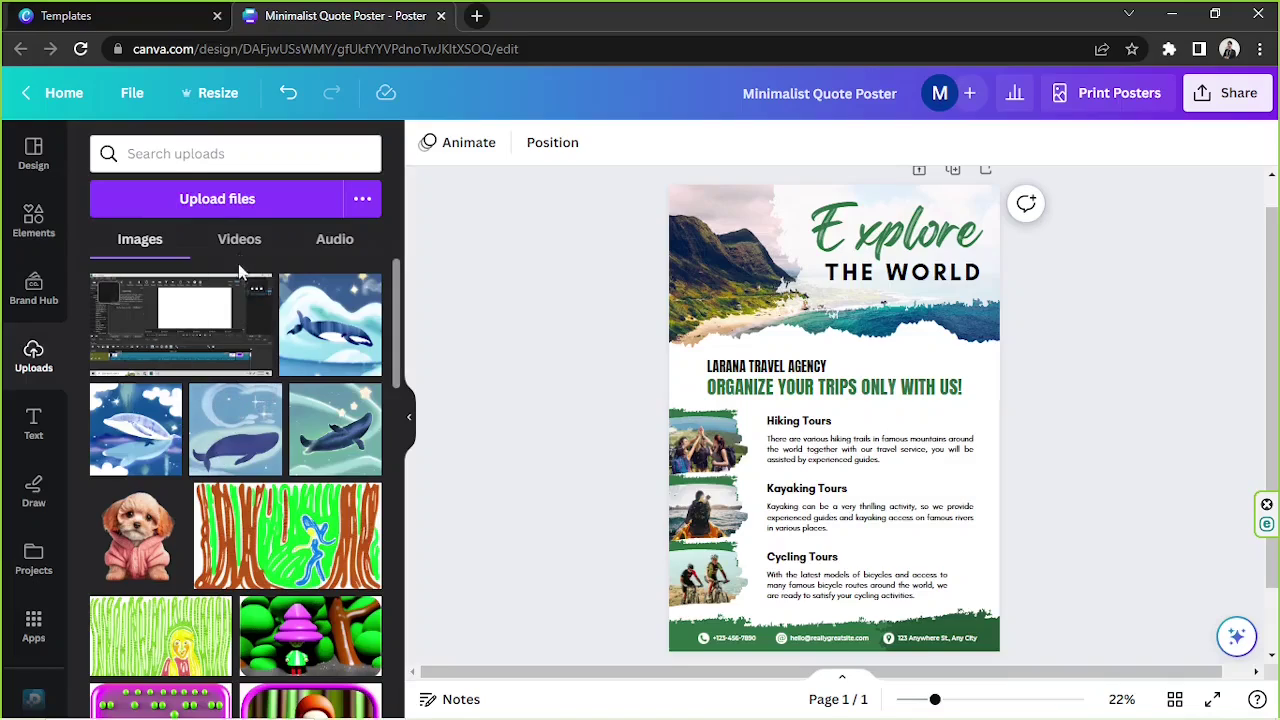
{"action": "scroll", "coordinate": [244, 316], "scroll_direction": "down", "scroll_amount": 3}
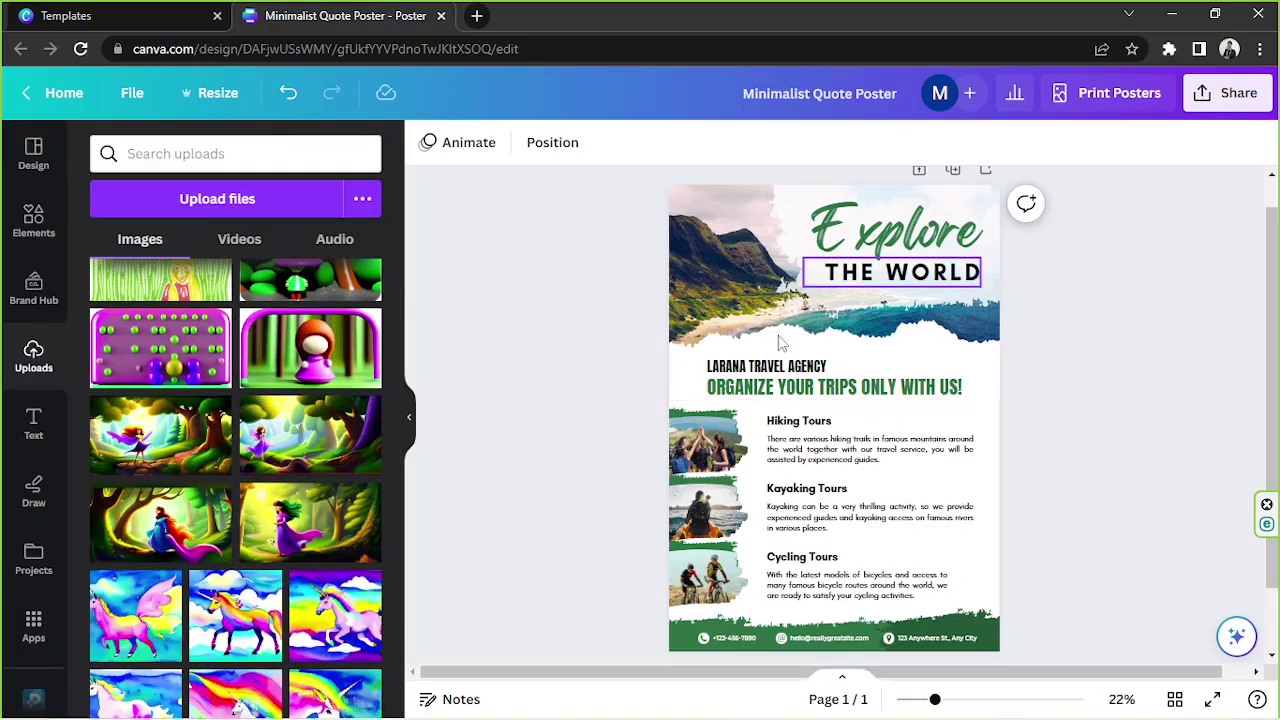
{"action": "scroll", "coordinate": [297, 316], "scroll_direction": "down", "scroll_amount": 3}
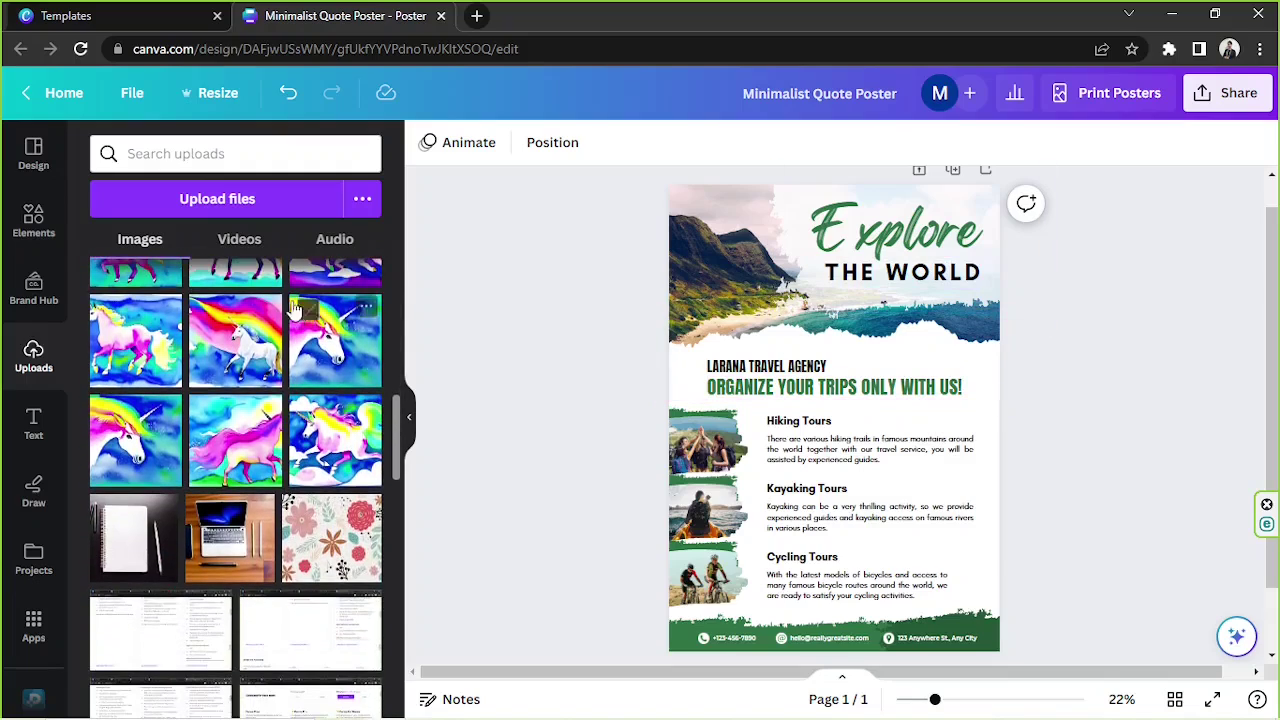
Open the Elements panel search, clearing a half-typed entry.
{"action": "left_click", "coordinate": [30, 220]}
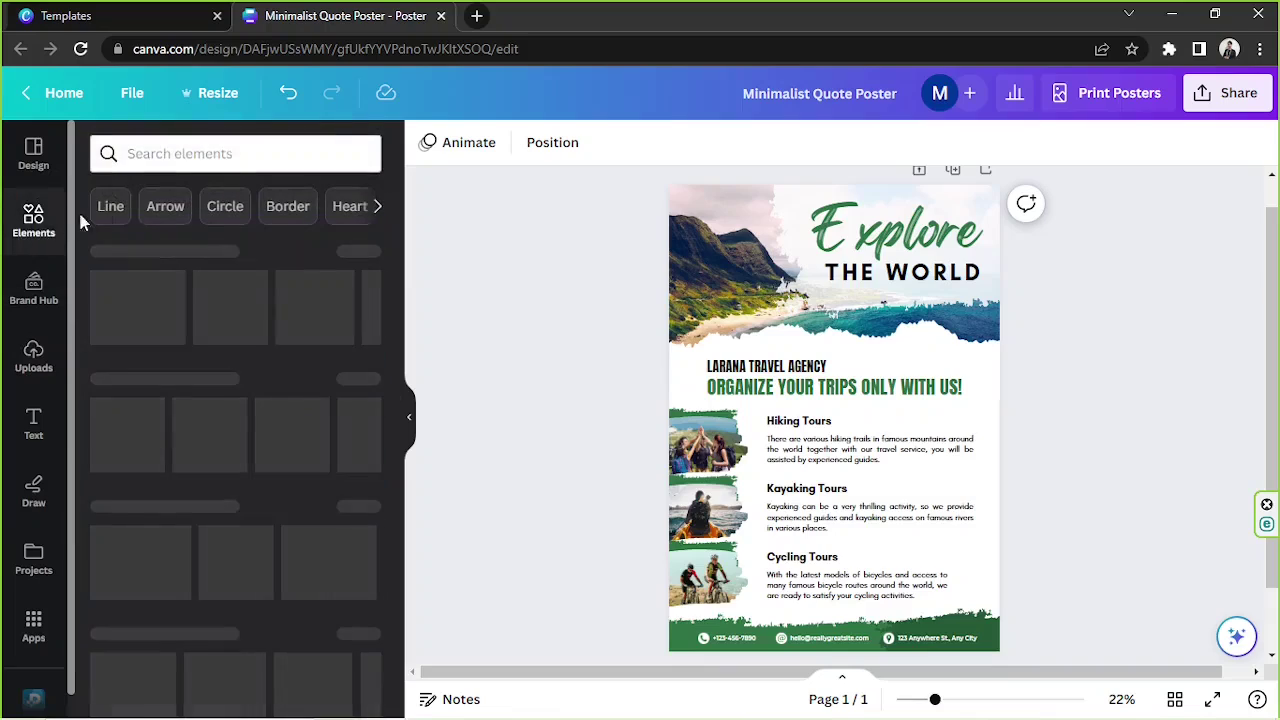
{"action": "left_click", "coordinate": [190, 156]}
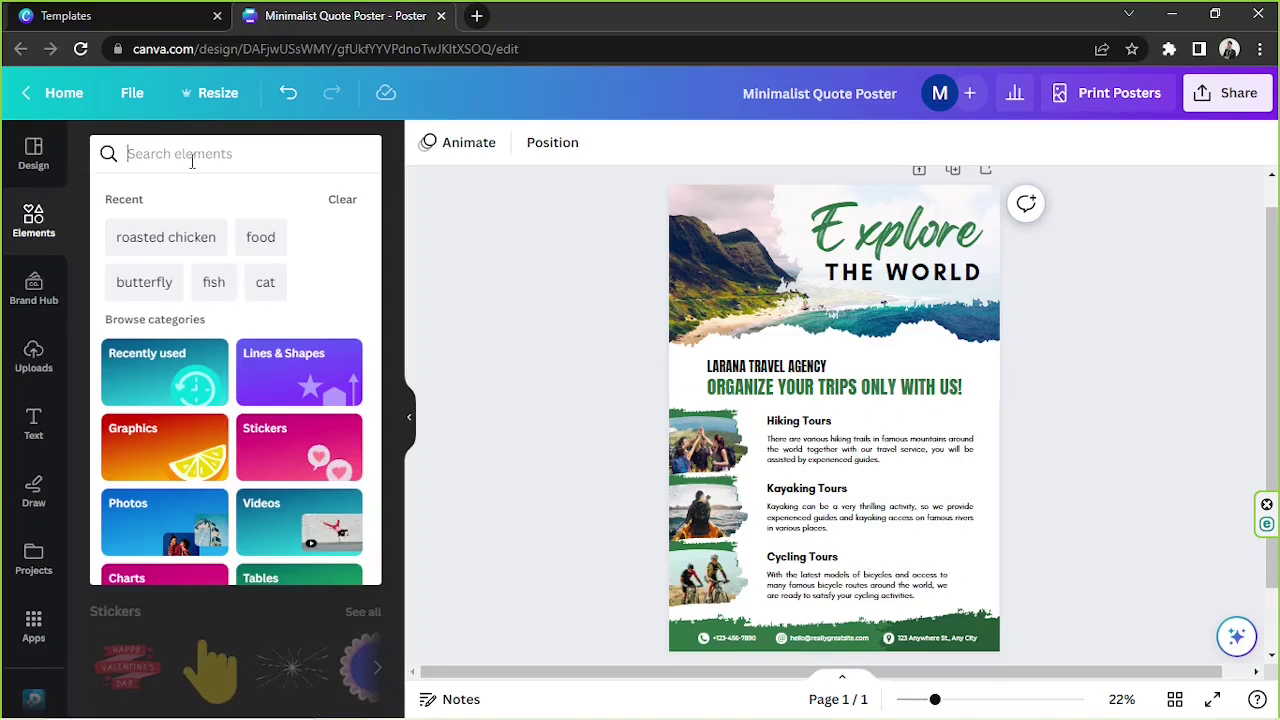
{"action": "type", "text": "na"}
{"action": "key", "text": "BackSpace"}
{"action": "key", "text": "BackSpace"}
{"action": "key", "text": "Escape"}
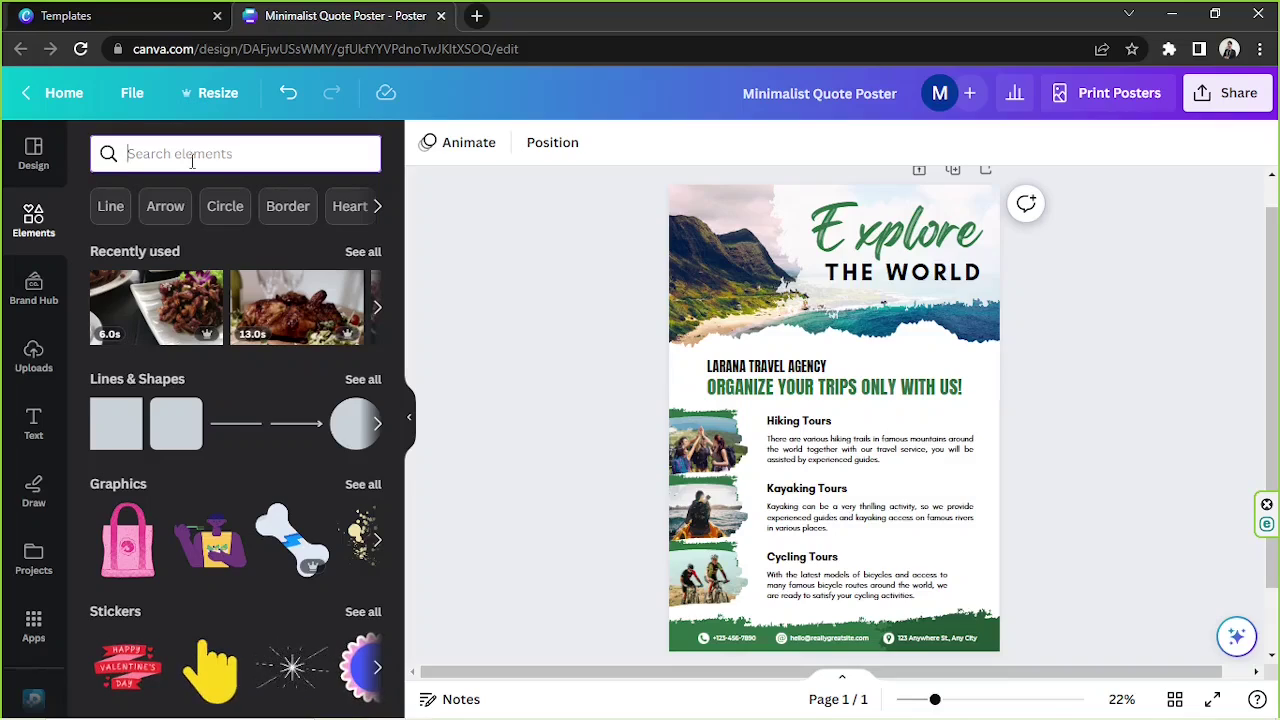
Search Elements for 'BEAUTIFUL PLACES' and scroll through the Photos results.
{"action": "type", "text": "BEAUTIFUL PLACES"}
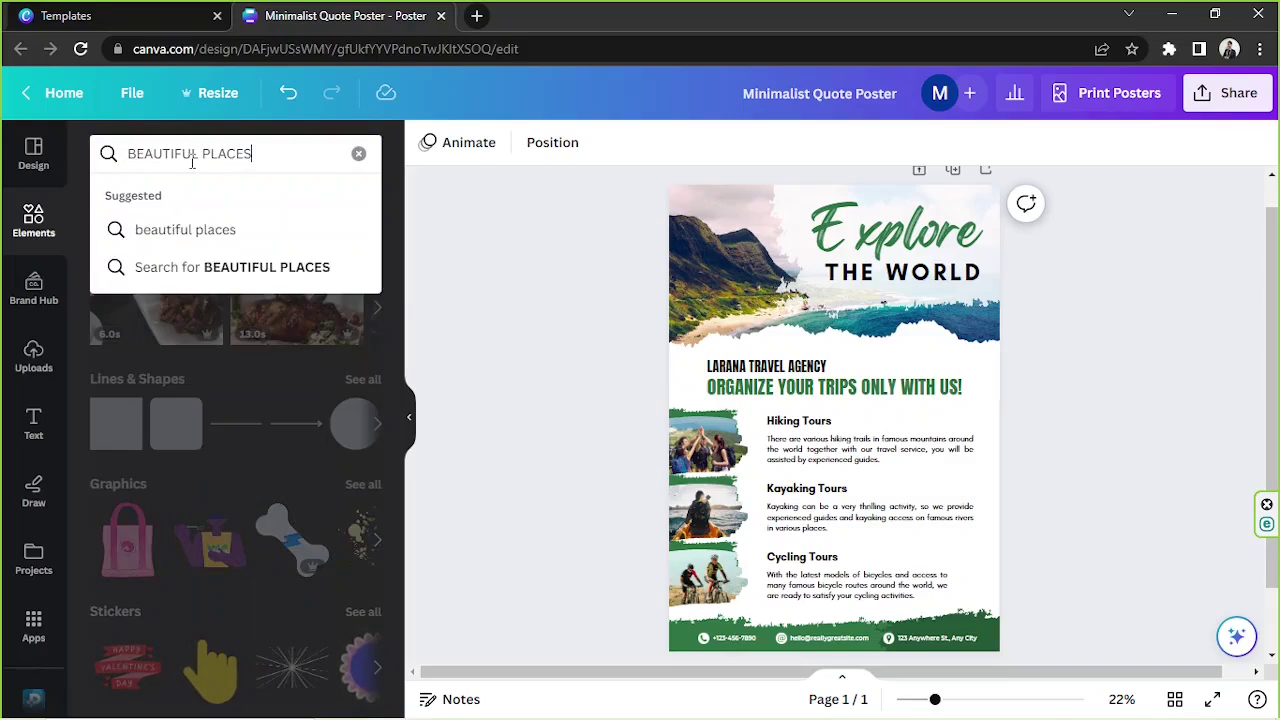
{"action": "key", "text": "Return"}
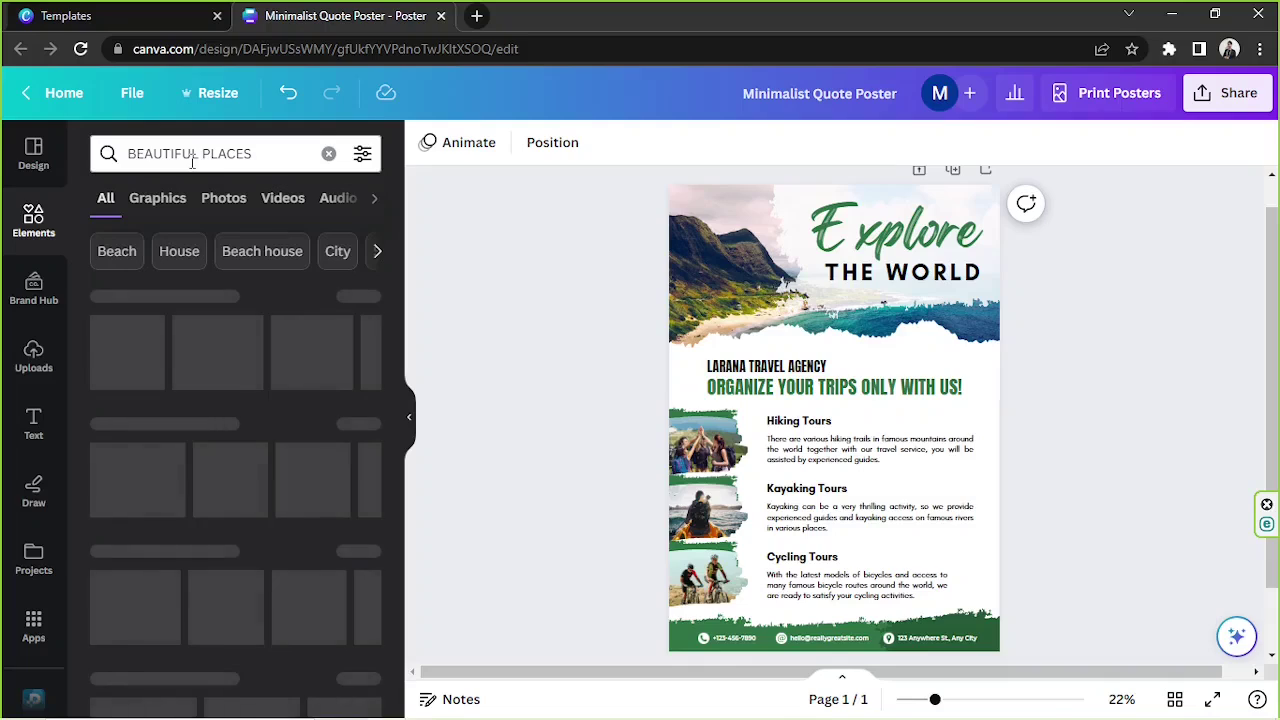
{"action": "left_click", "coordinate": [224, 198]}
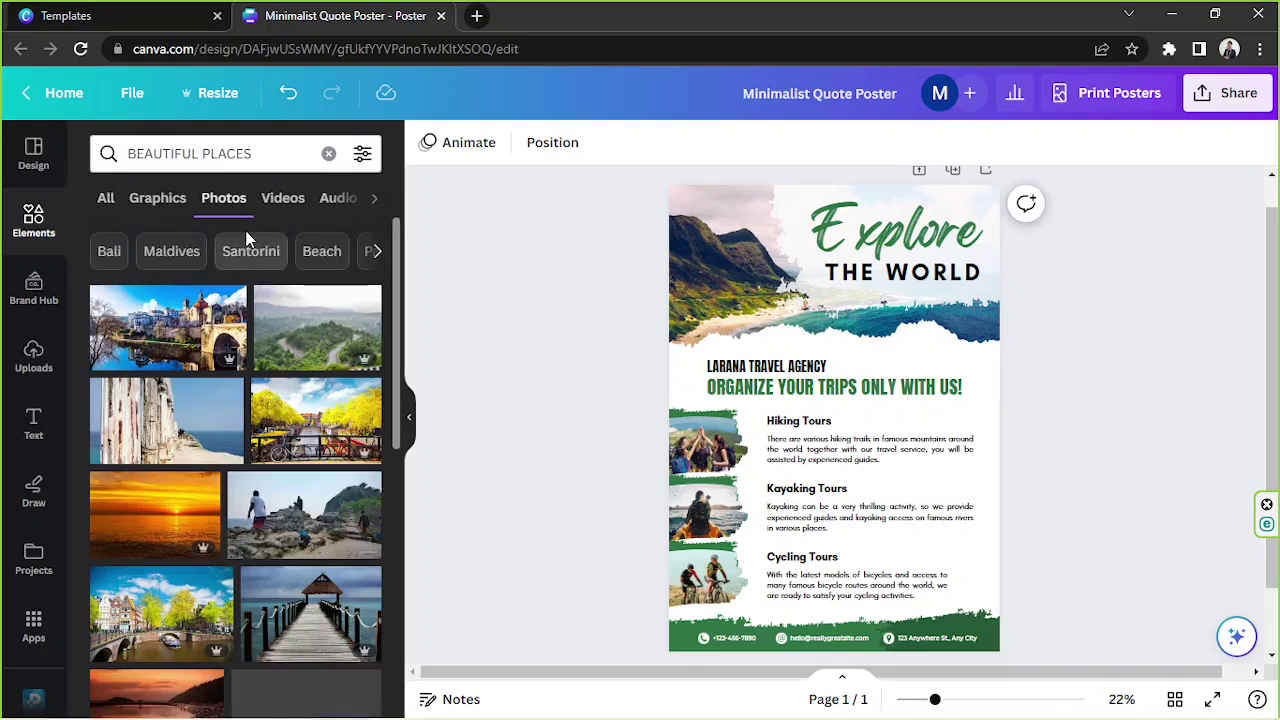
{"action": "scroll", "coordinate": [345, 318], "scroll_direction": "down", "scroll_amount": 1}
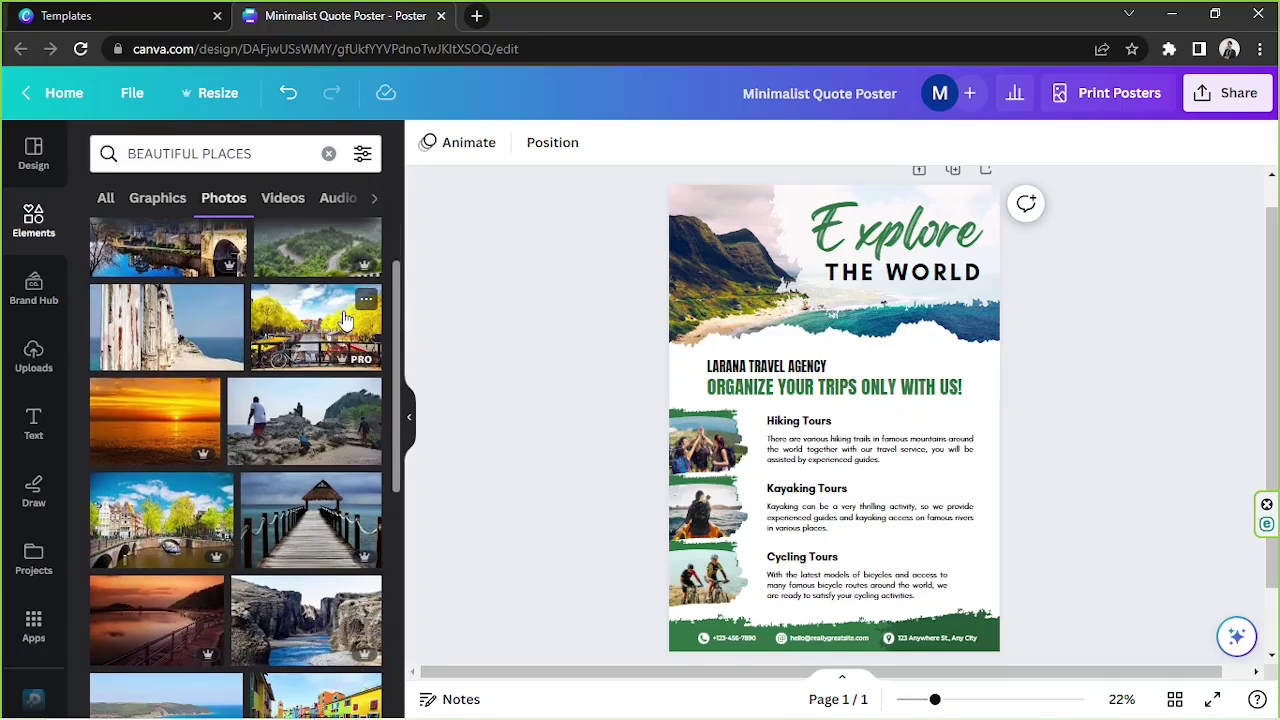
{"action": "scroll", "coordinate": [345, 318], "scroll_direction": "down", "scroll_amount": 2}
{"action": "scroll", "coordinate": [345, 318], "scroll_direction": "down", "scroll_amount": 3}
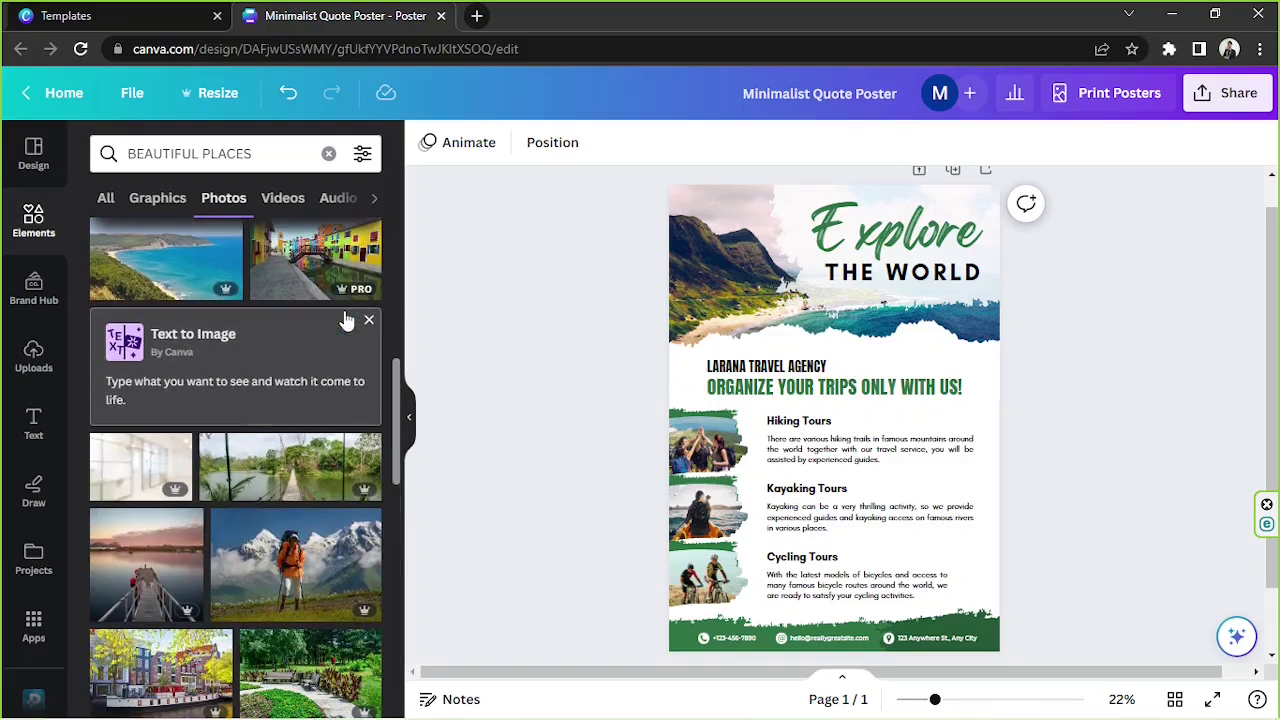
{"action": "scroll", "coordinate": [345, 318], "scroll_direction": "down", "scroll_amount": 2}
{"action": "scroll", "coordinate": [345, 318], "scroll_direction": "down", "scroll_amount": 2}
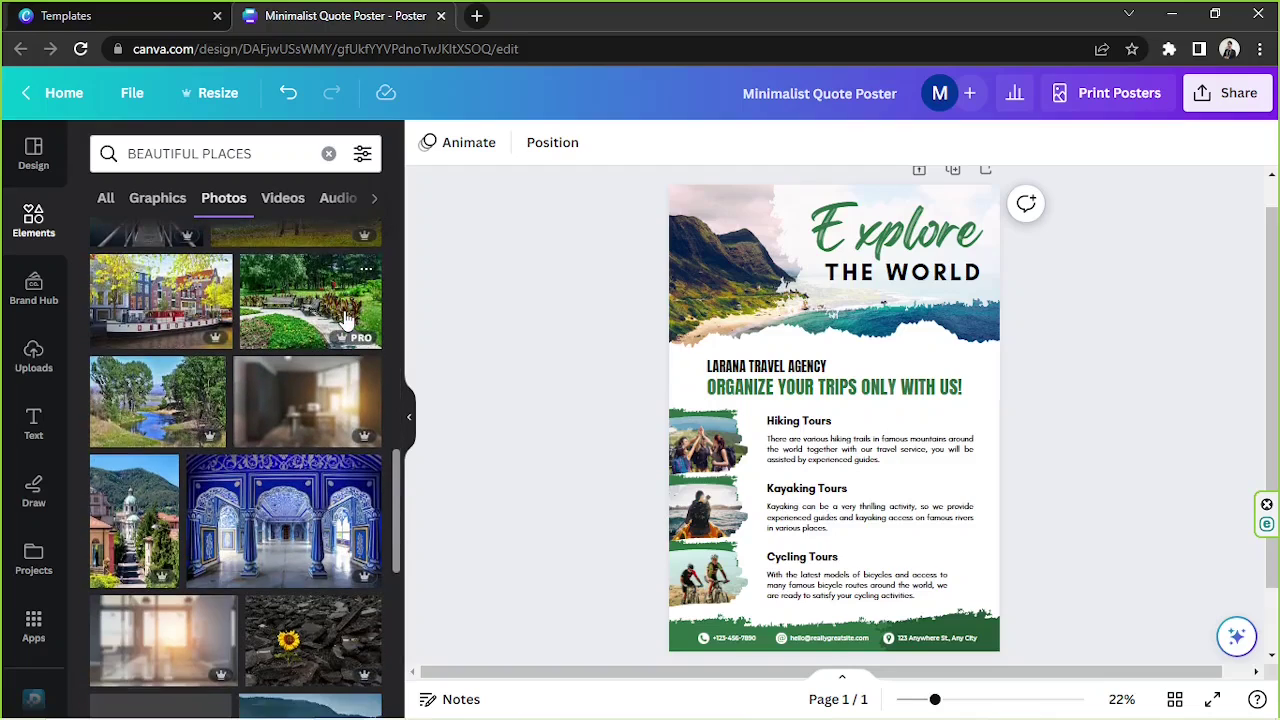
{"action": "scroll", "coordinate": [345, 318], "scroll_direction": "down", "scroll_amount": 4}
Drop a city canal photo into the poster's top frame and adjust its position.
{"action": "left_click_drag", "start_coordinate": [150, 540], "coordinate": [724, 301]}
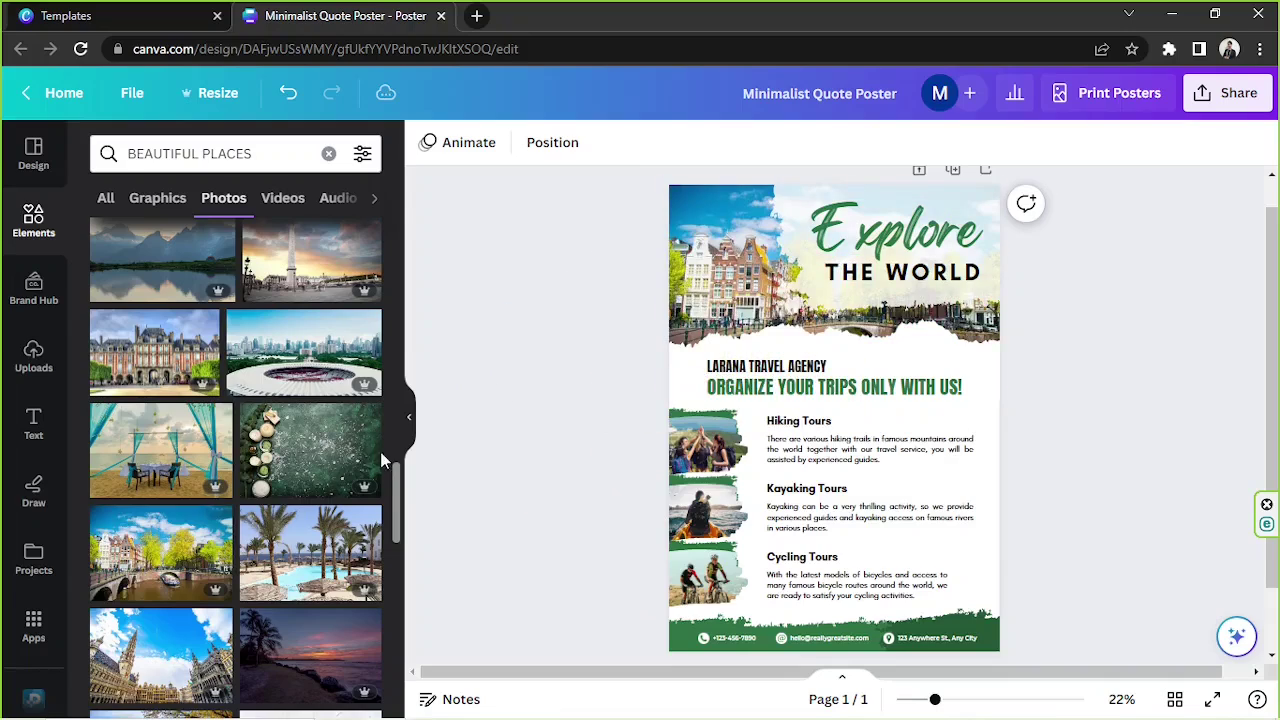
{"action": "scroll", "coordinate": [210, 420], "scroll_direction": "down", "scroll_amount": 3}
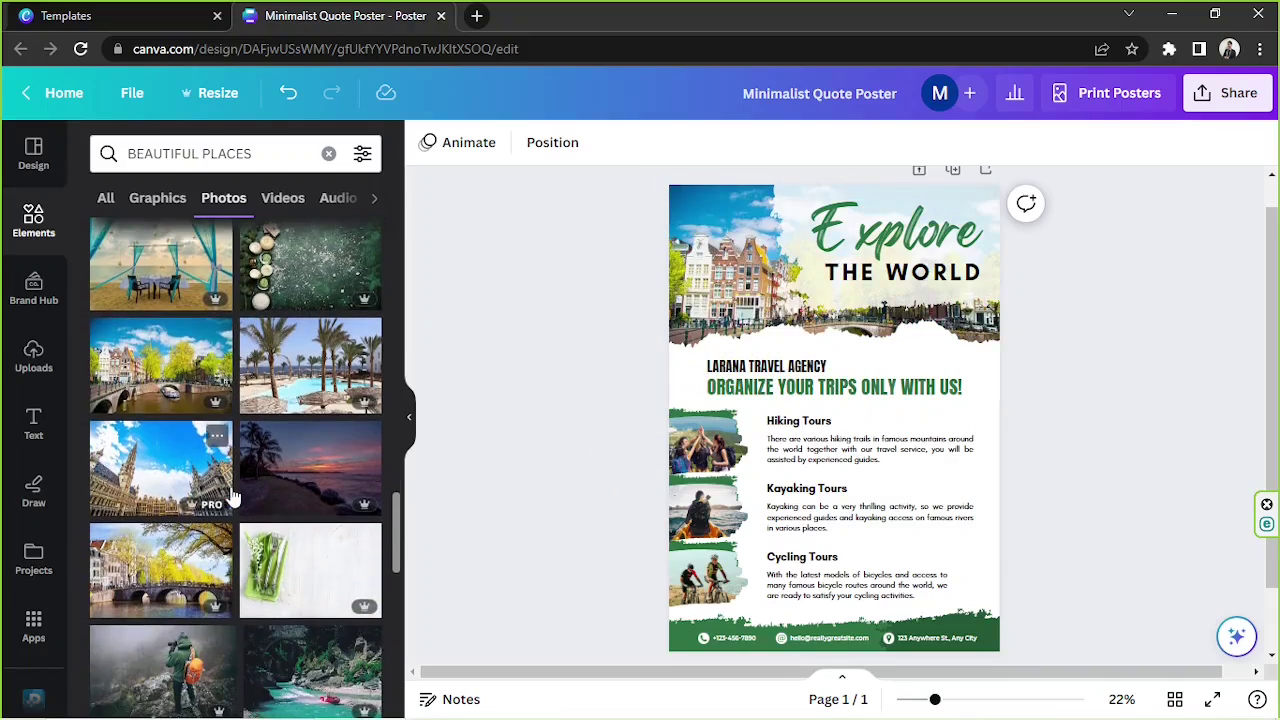
{"action": "double_click", "coordinate": [708, 293]}
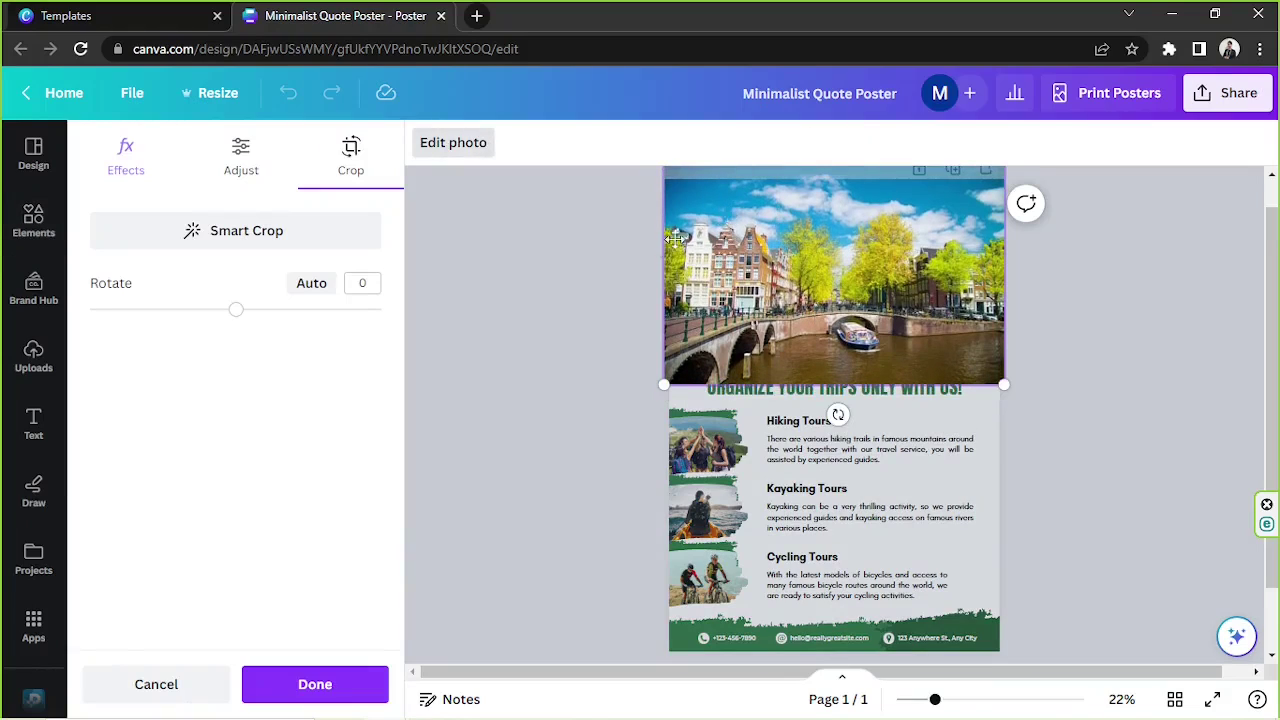
{"action": "left_click", "coordinate": [330, 684]}
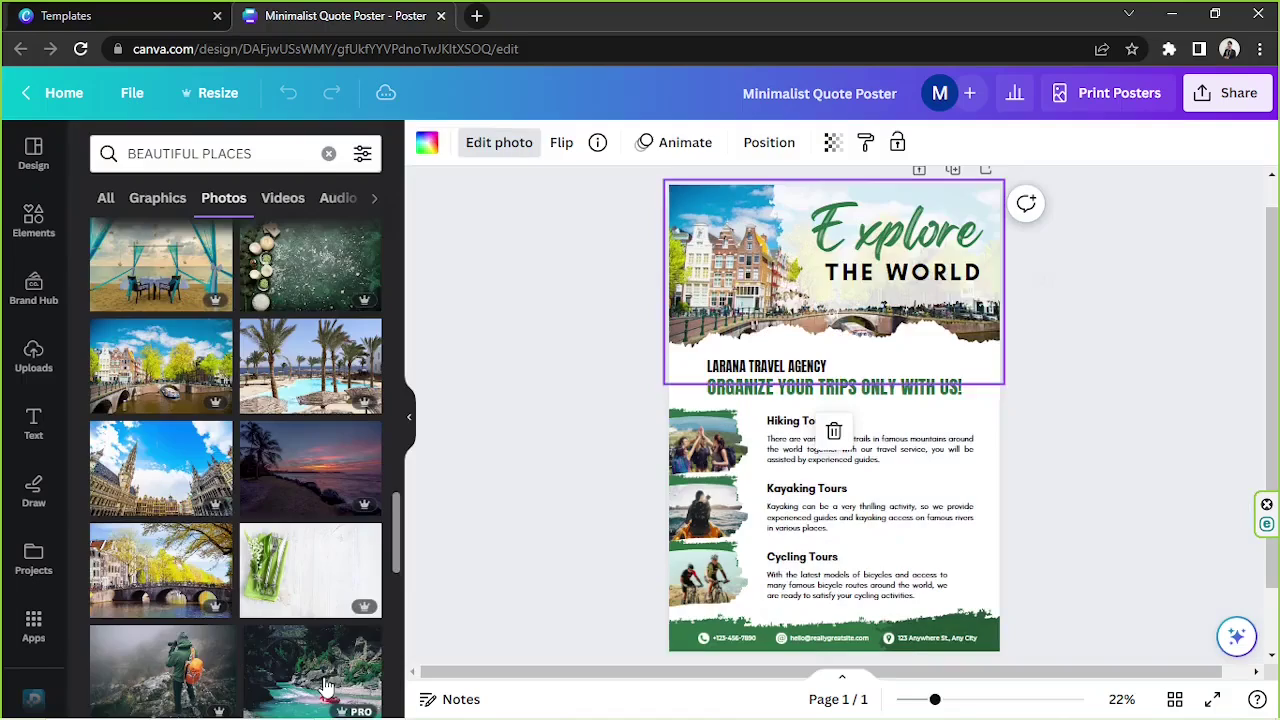
{"action": "left_click", "coordinate": [589, 498]}
Swap the top photo through kayak and lagoon shots to a tropical beach, then shift Explore left.
{"action": "scroll", "coordinate": [167, 386], "scroll_direction": "down", "scroll_amount": 5}
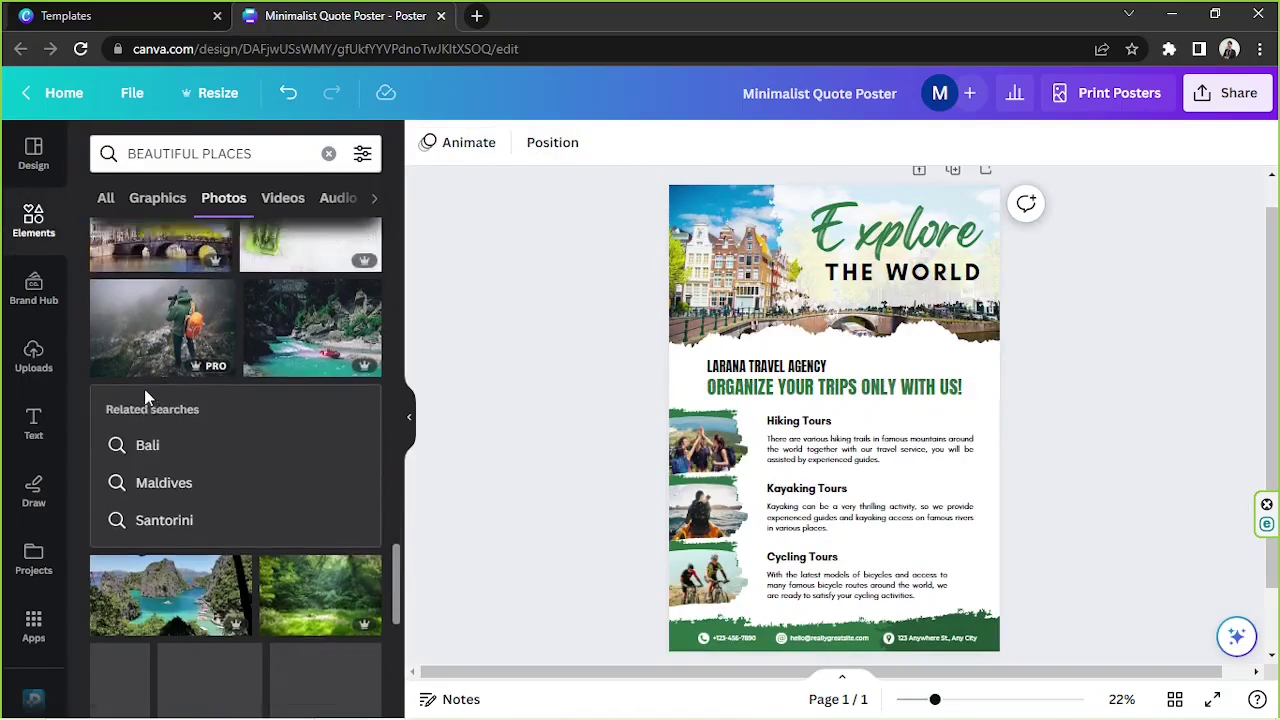
{"action": "left_click_drag", "start_coordinate": [285, 300], "coordinate": [688, 280]}
{"action": "left_click_drag", "start_coordinate": [129, 571], "coordinate": [675, 275]}
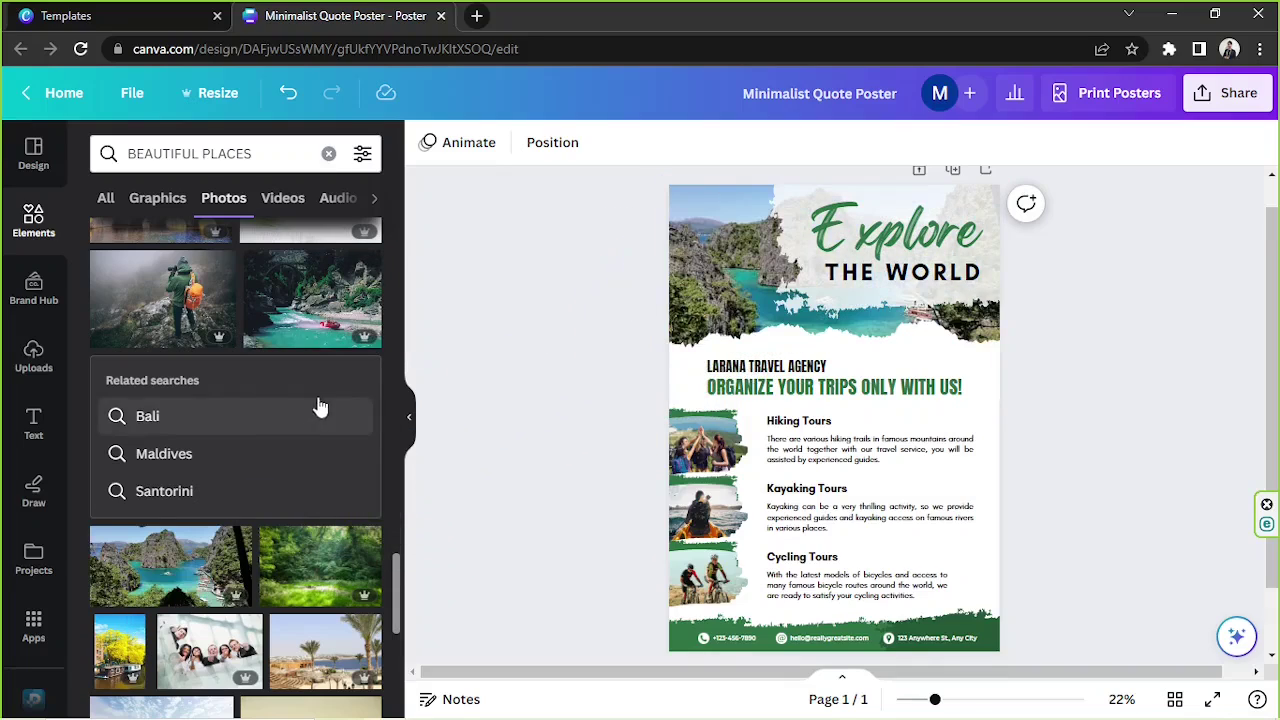
{"action": "scroll", "coordinate": [300, 400], "scroll_direction": "down", "scroll_amount": 4}
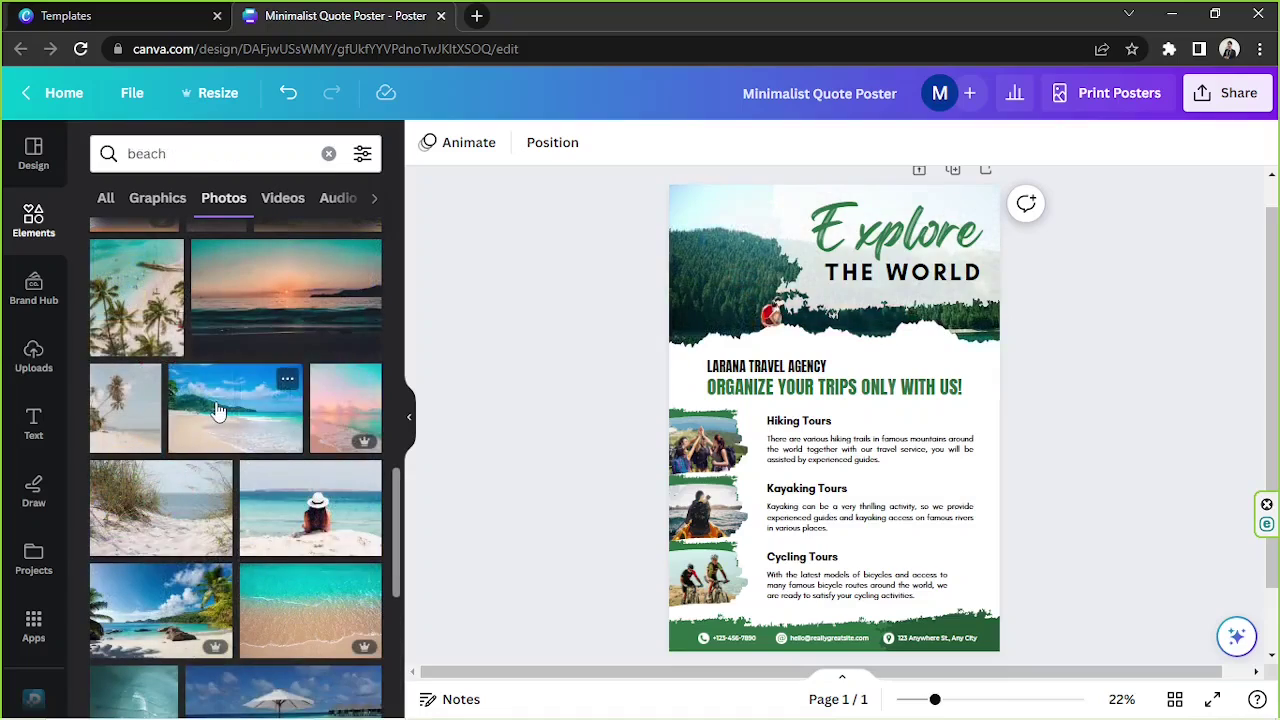
{"action": "left_click_drag", "start_coordinate": [217, 403], "coordinate": [703, 245]}
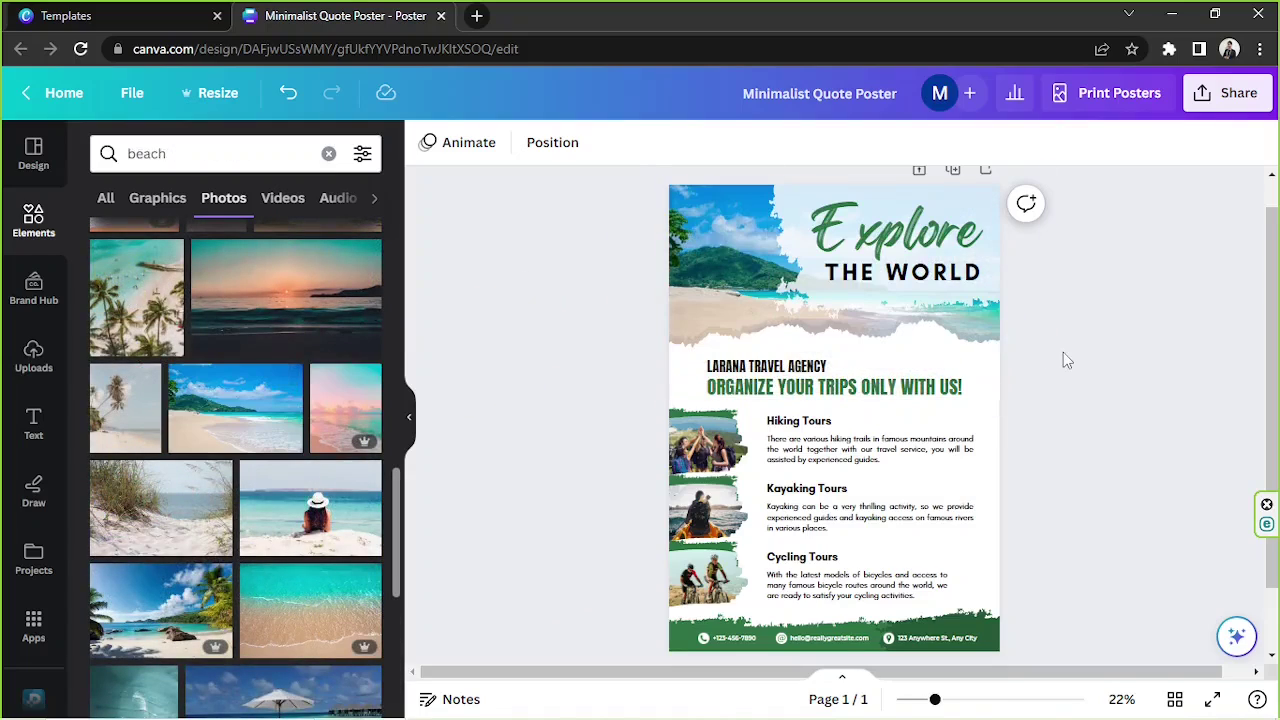
{"action": "left_click", "coordinate": [893, 239]}
{"action": "left_click_drag", "start_coordinate": [922, 241], "coordinate": [847, 222]}
Left-align Explore, make it white, and give it a black Shadow (offset 50, direction -45, transparency 40).
{"action": "left_click", "coordinate": [802, 145]}
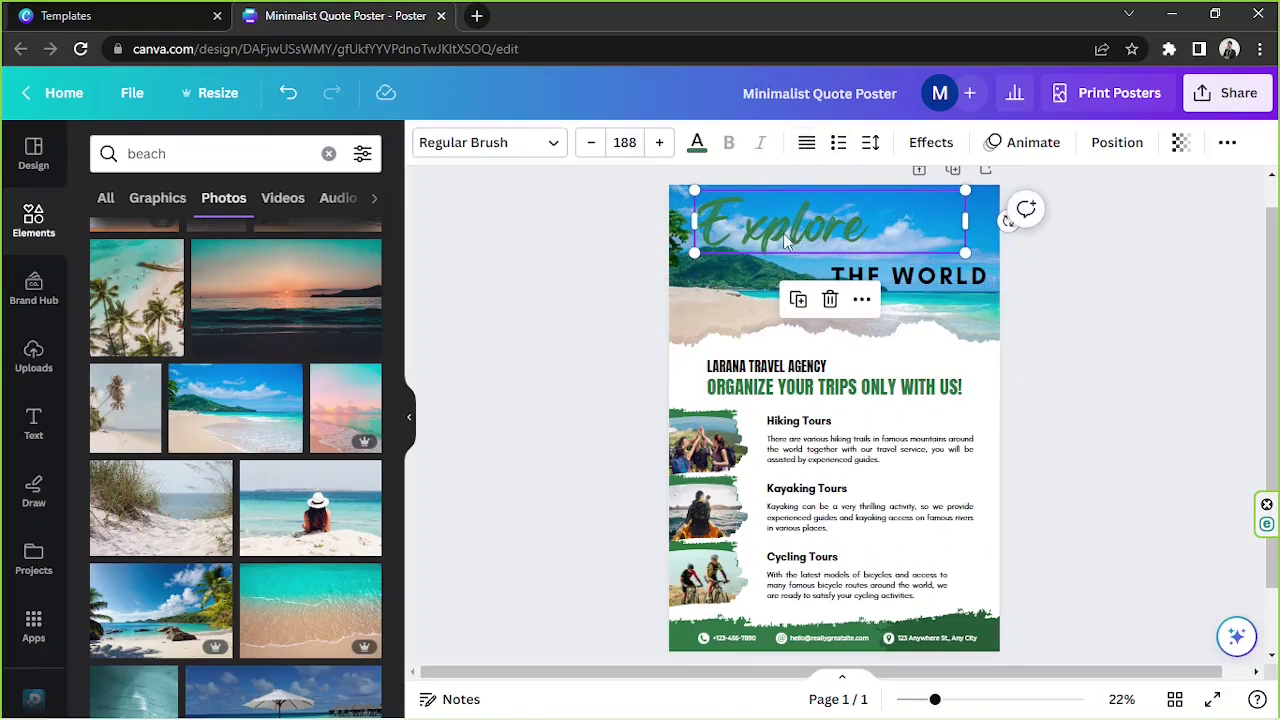
{"action": "left_click", "coordinate": [697, 142]}
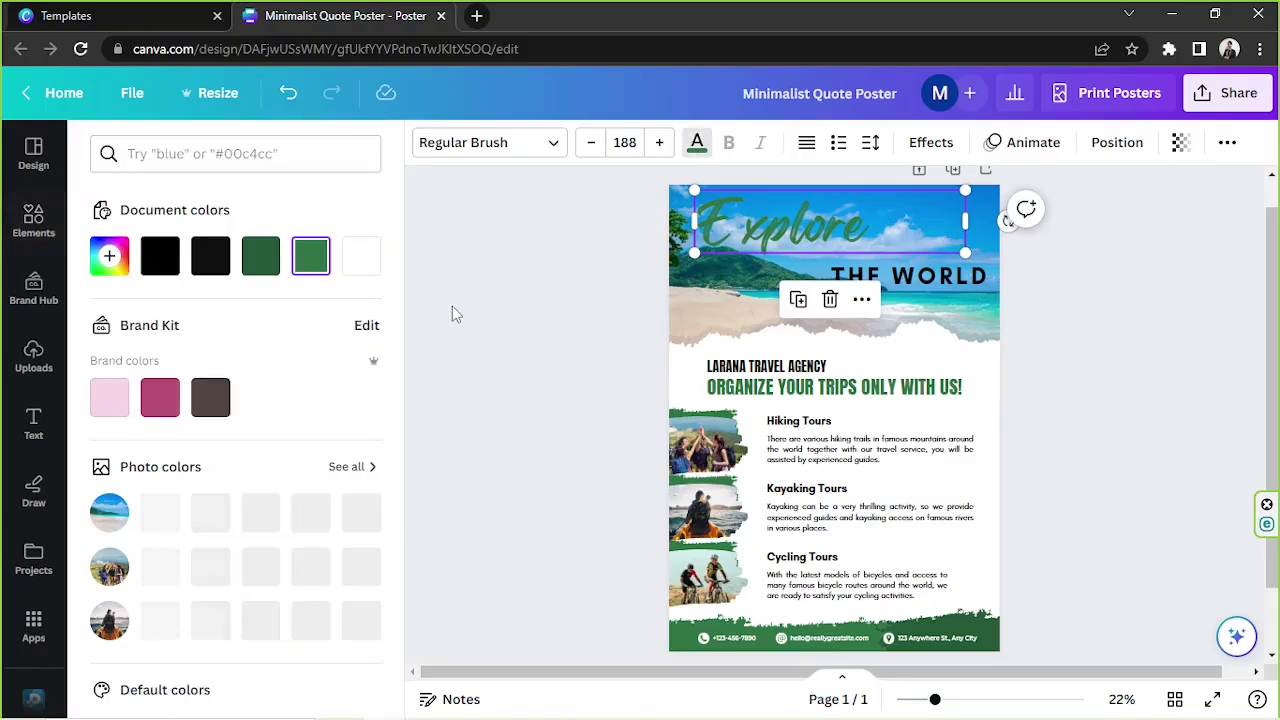
{"action": "left_click", "coordinate": [361, 257]}
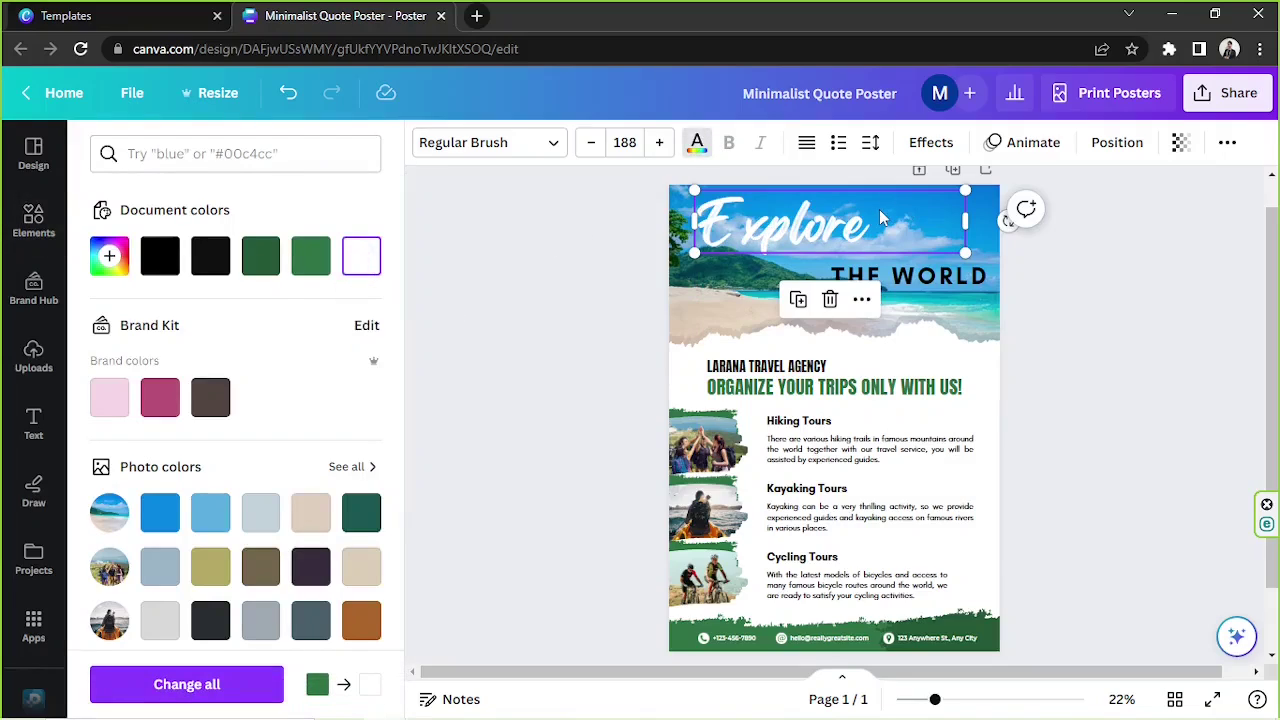
{"action": "left_click", "coordinate": [933, 143]}
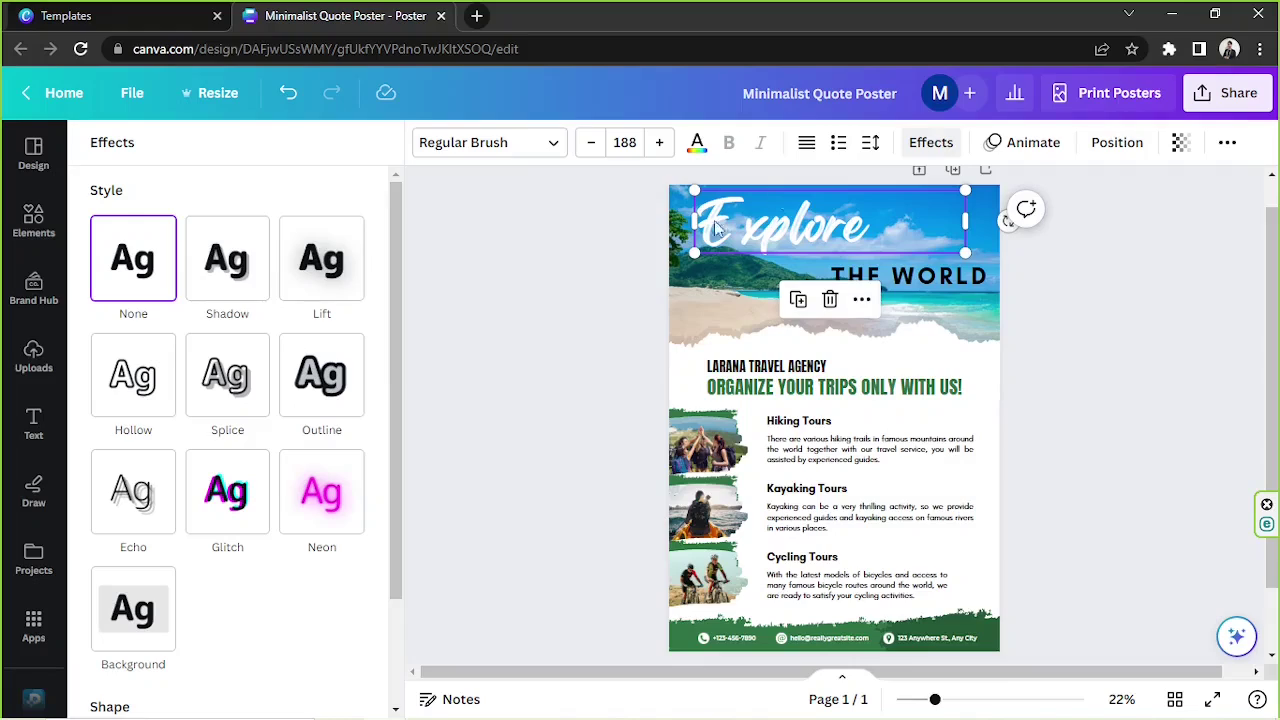
{"action": "left_click", "coordinate": [333, 259]}
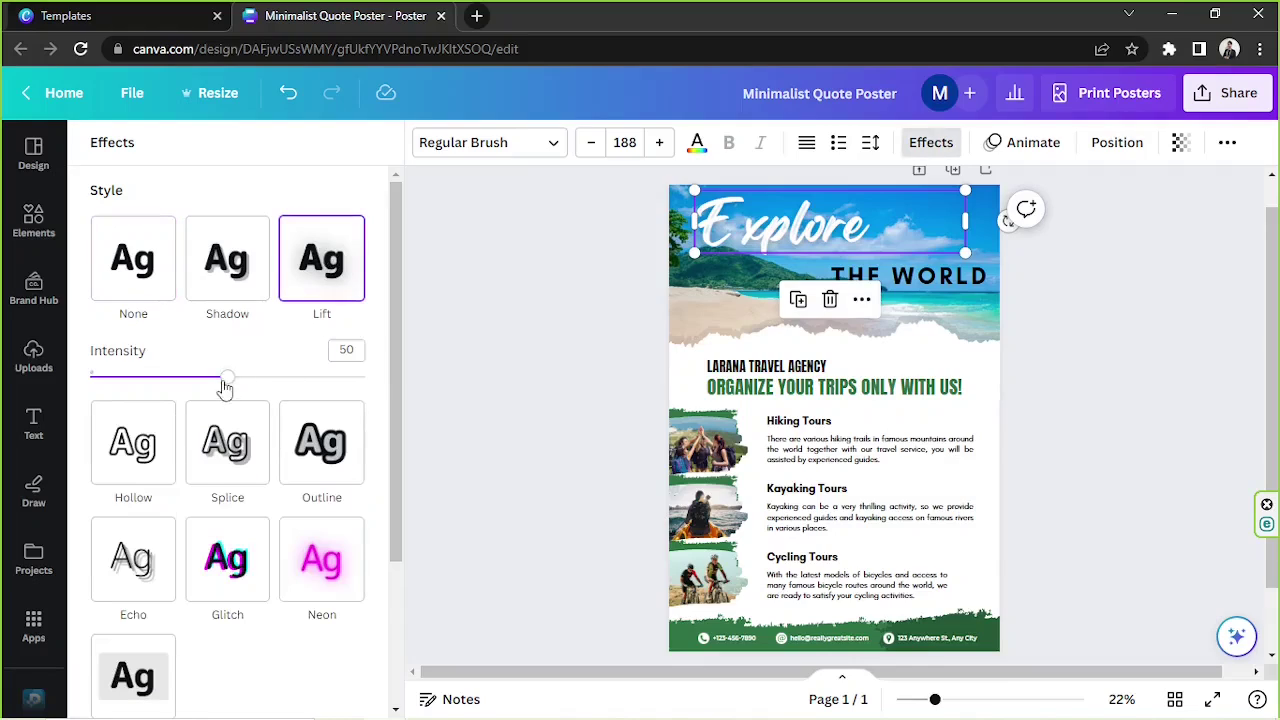
{"action": "left_click", "coordinate": [232, 268]}
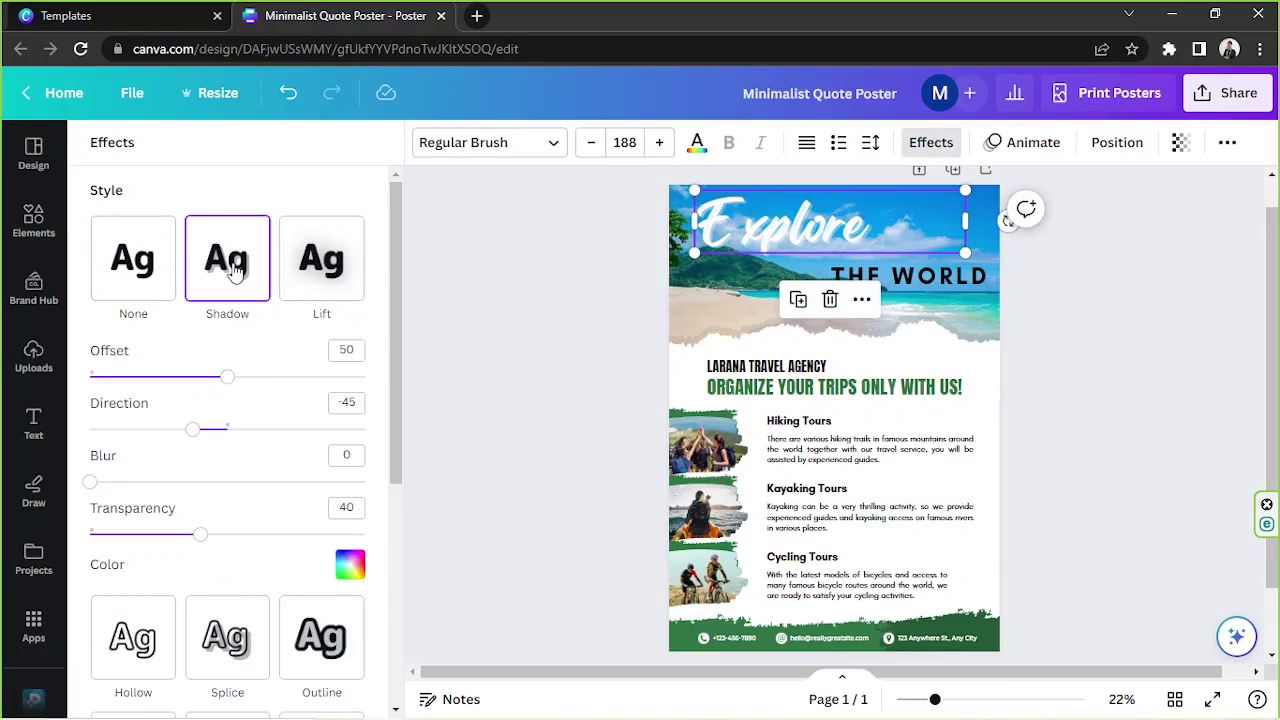
{"action": "left_click", "coordinate": [350, 565]}
{"action": "left_click", "coordinate": [150, 360]}
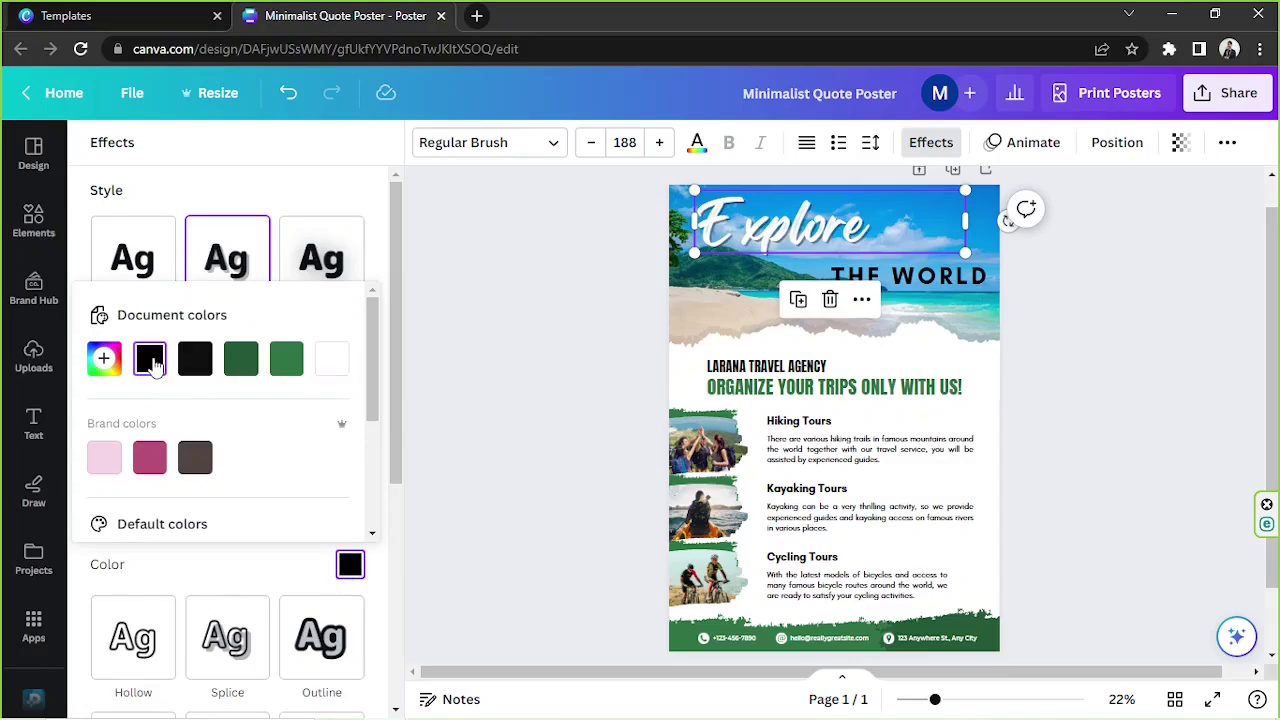
Increase THE WORLD's letter spacing and widen its text box to one line.
{"action": "left_click", "coordinate": [489, 415]}
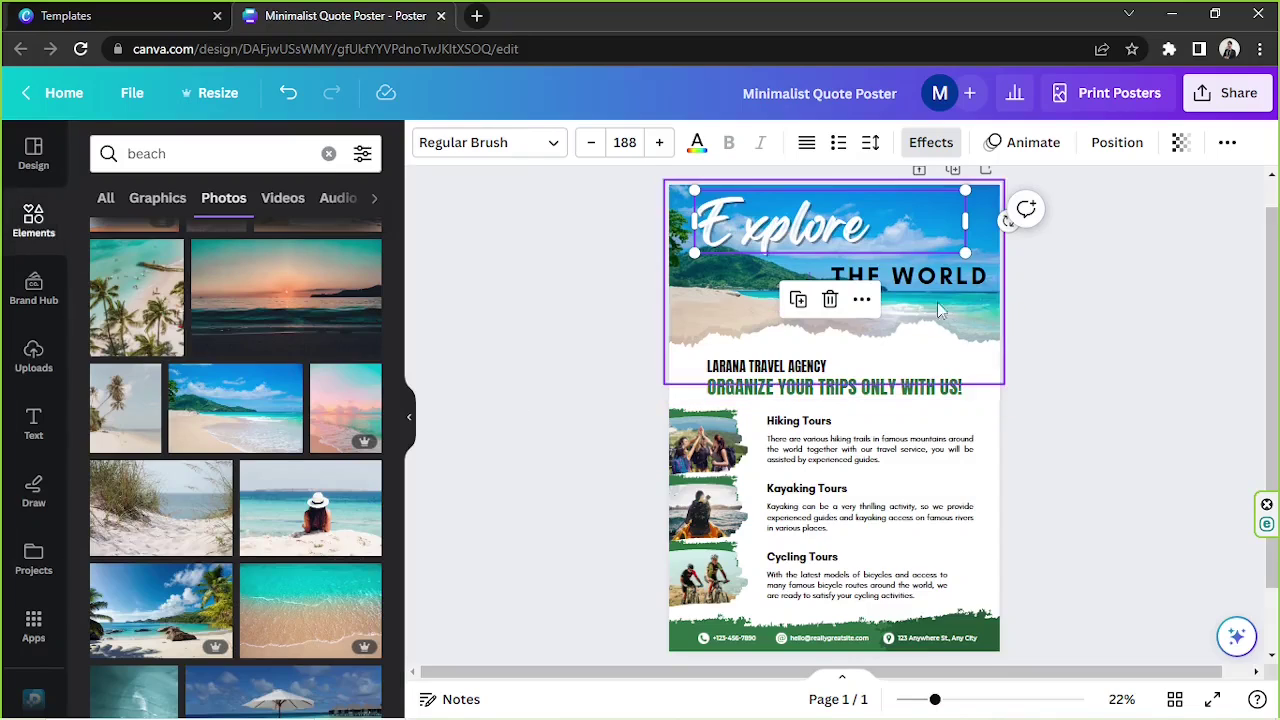
{"action": "left_click", "coordinate": [1093, 260]}
{"action": "left_click_drag", "start_coordinate": [923, 283], "coordinate": [911, 287]}
{"action": "left_click", "coordinate": [785, 233]}
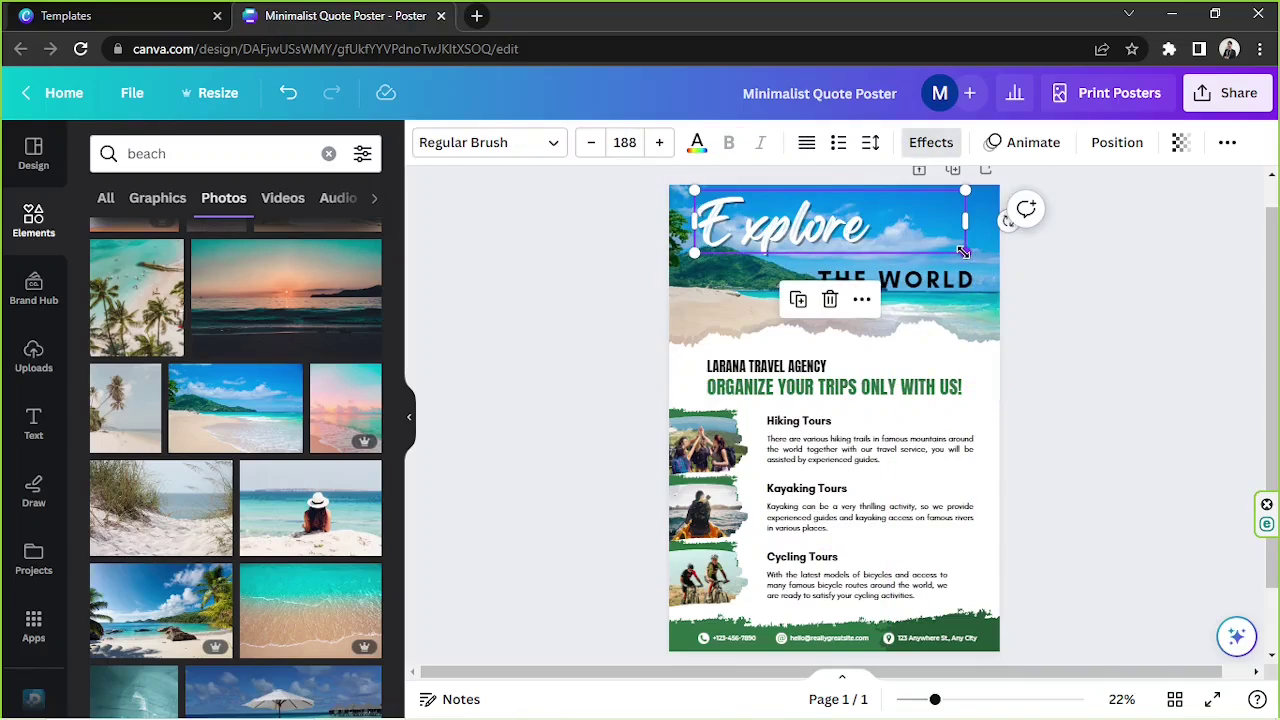
{"action": "left_click", "coordinate": [948, 279]}
{"action": "left_click", "coordinate": [870, 142]}
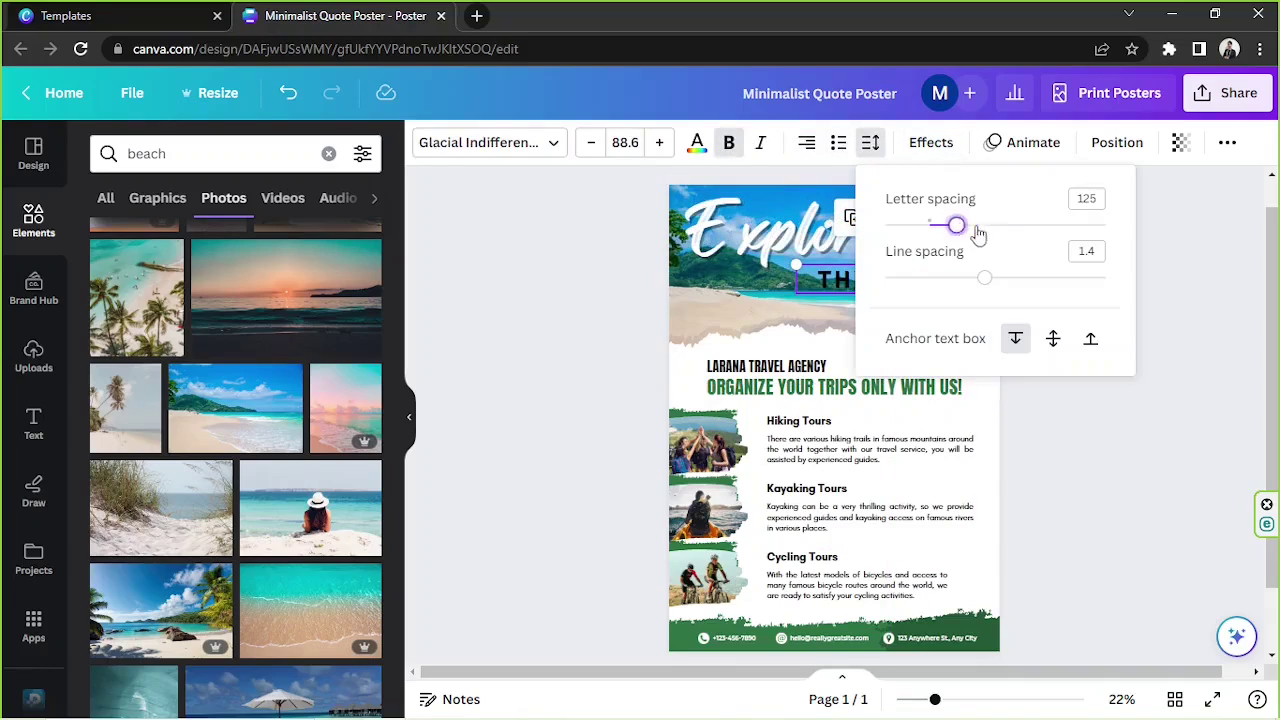
{"action": "left_click_drag", "start_coordinate": [978, 233], "coordinate": [993, 233]}
{"action": "left_click_drag", "start_coordinate": [793, 290], "coordinate": [774, 288]}
Replace Explore with 'Travel' and THE WORLD with 'WITH US'.
{"action": "left_click", "coordinate": [755, 230]}
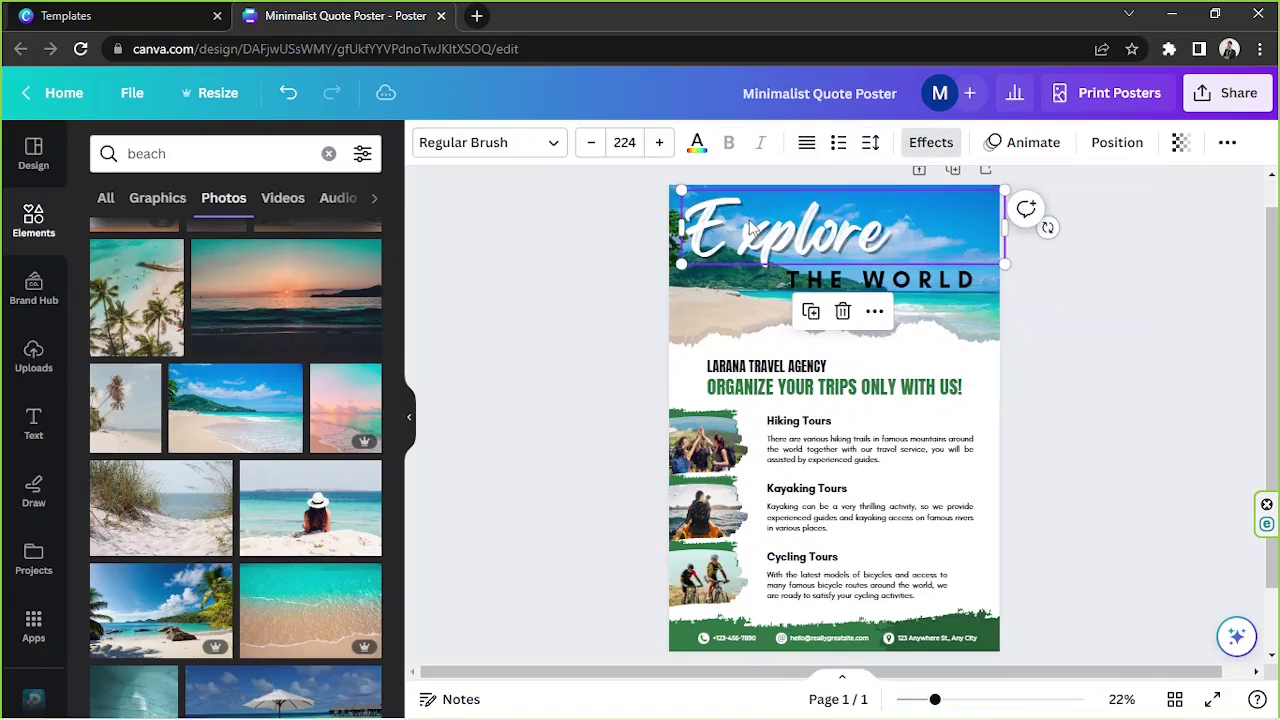
{"action": "left_click", "coordinate": [751, 222]}
{"action": "type", "text": "Tr"}
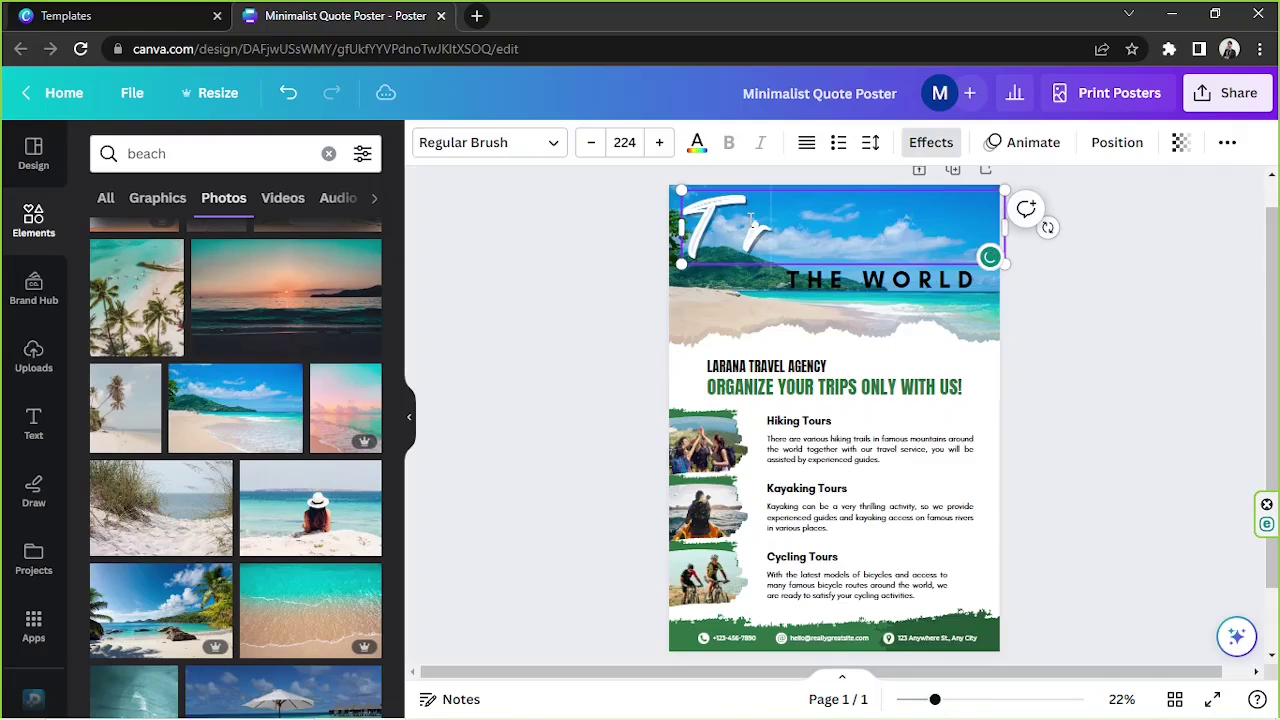
{"action": "type", "text": "avel"}
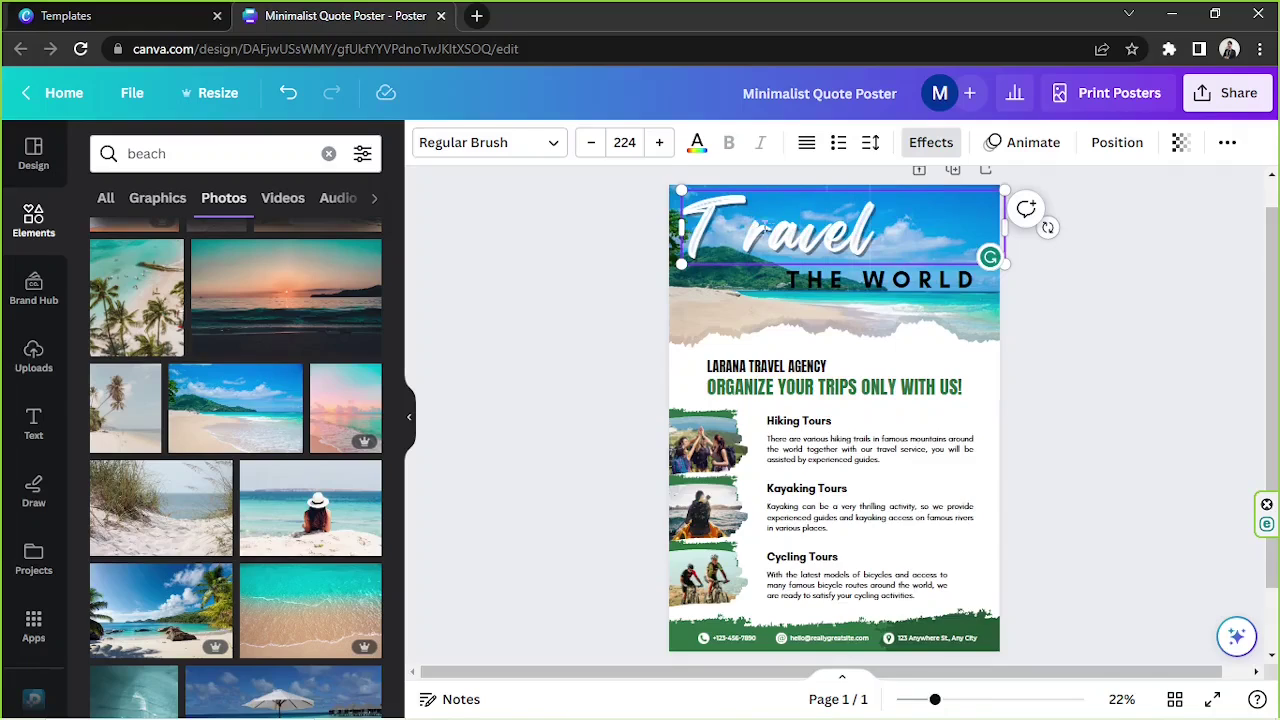
{"action": "scroll", "coordinate": [887, 368], "scroll_direction": "up", "scroll_amount": 1}
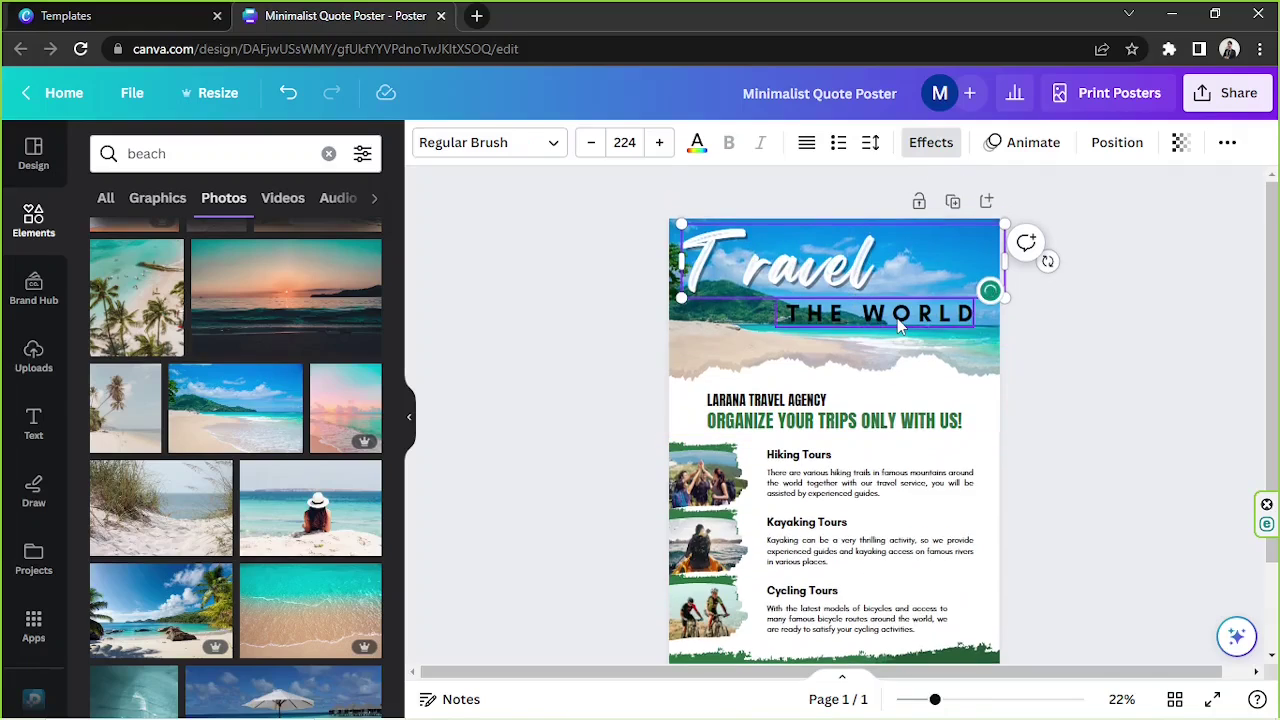
{"action": "triple_click", "coordinate": [897, 318]}
{"action": "key", "text": "BackSpace"}
{"action": "type", "text": "WITH U"}
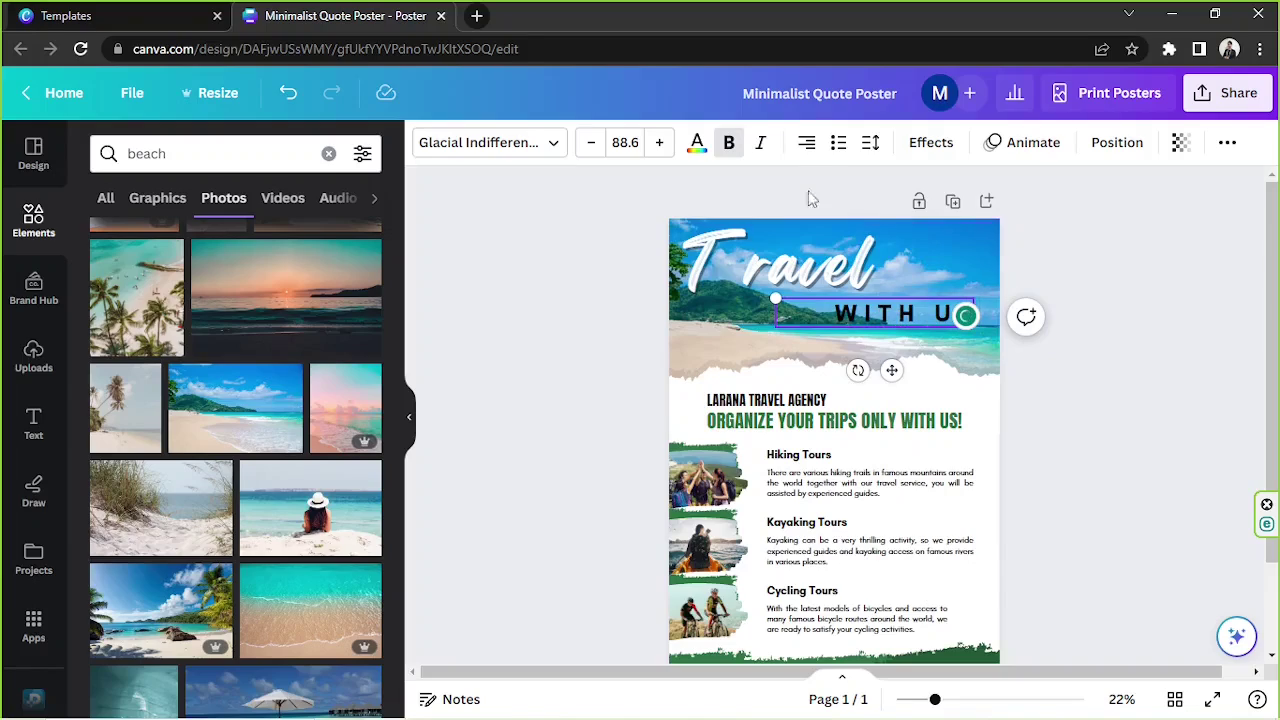
{"action": "type", "text": "S"}
Nudge Travel right and down and WITH US slightly left.
{"action": "left_click", "coordinate": [1089, 250]}
{"action": "left_click_drag", "start_coordinate": [793, 263], "coordinate": [800, 268]}
{"action": "left_click", "coordinate": [906, 320]}
{"action": "mouse_move", "coordinate": [906, 320]}
{"action": "left_mouse_down"}
{"action": "mouse_move", "coordinate": [830, 318]}
{"action": "mouse_move", "coordinate": [899, 320]}
{"action": "left_mouse_up"}
{"action": "left_click", "coordinate": [1031, 318]}
{"action": "left_click", "coordinate": [822, 249]}
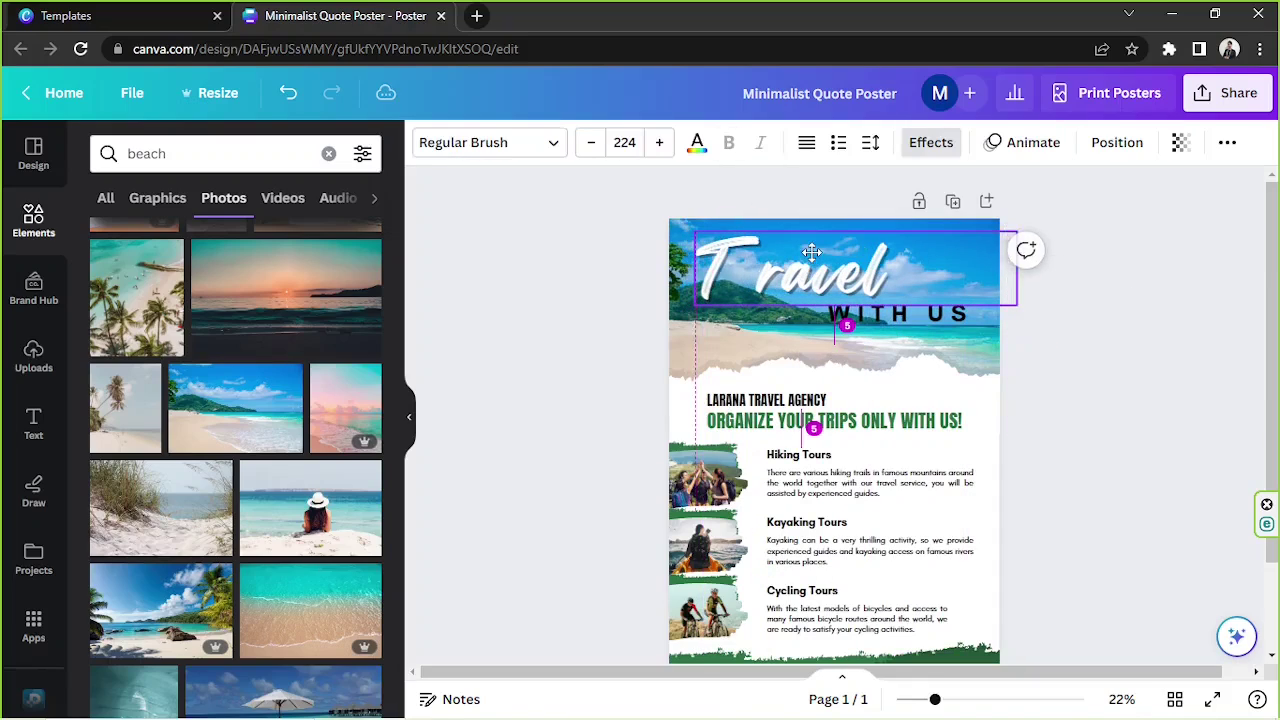
{"action": "left_click", "coordinate": [1049, 347]}
Select the green brush-stroke footer image at the bottom of the poster.
{"action": "scroll", "coordinate": [1055, 340], "scroll_direction": "down", "scroll_amount": 2}
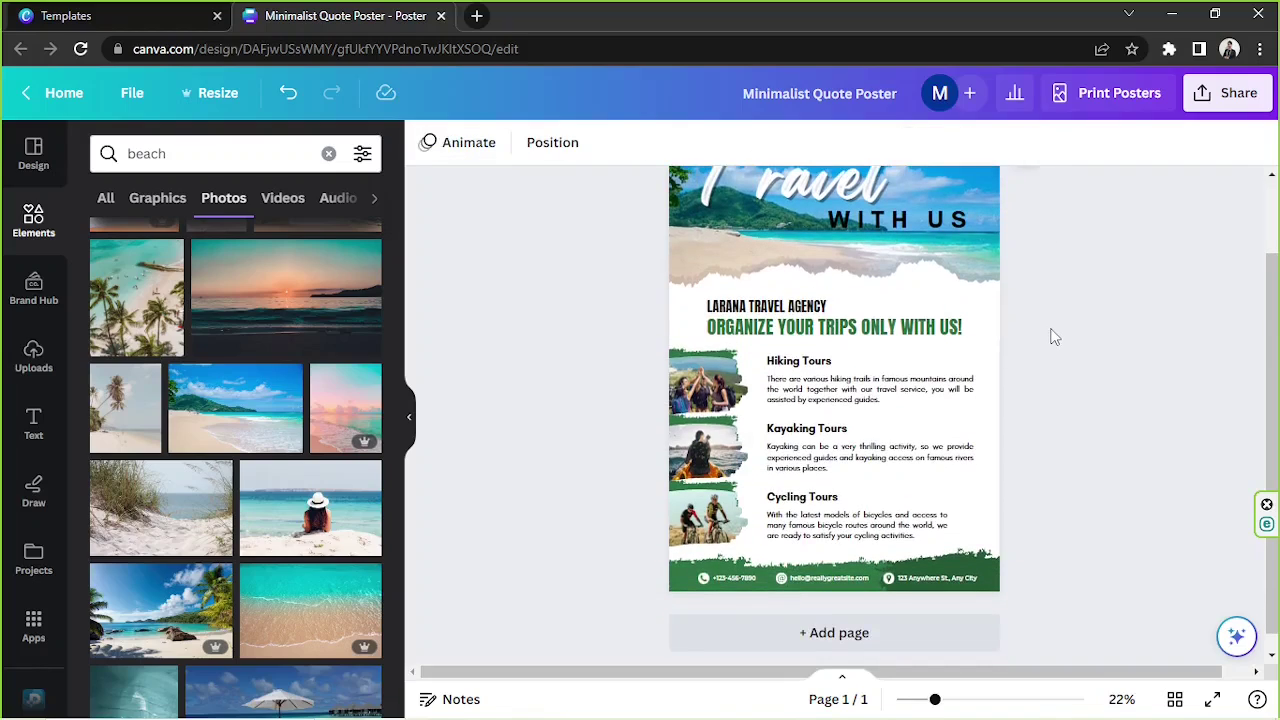
{"action": "scroll", "coordinate": [1046, 327], "scroll_direction": "up", "scroll_amount": 2}
{"action": "left_click", "coordinate": [870, 398]}
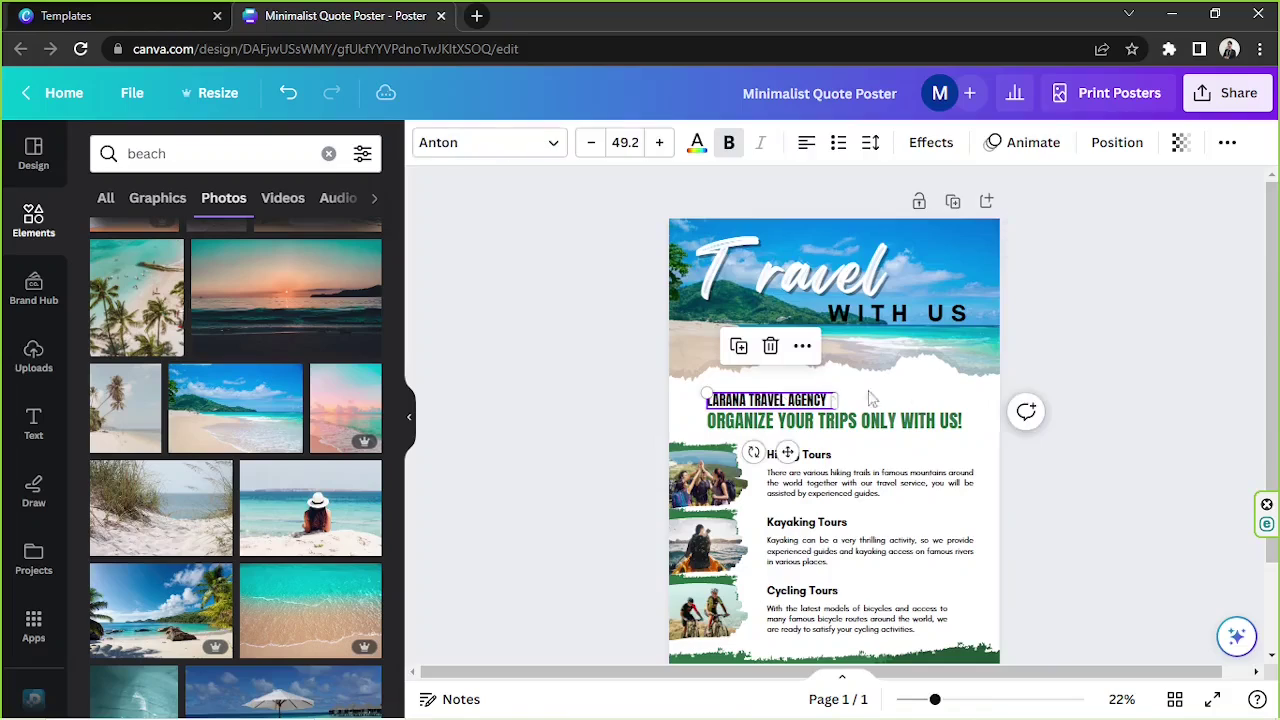
{"action": "left_click", "coordinate": [1037, 398]}
{"action": "scroll", "coordinate": [1025, 385], "scroll_direction": "down", "scroll_amount": 2}
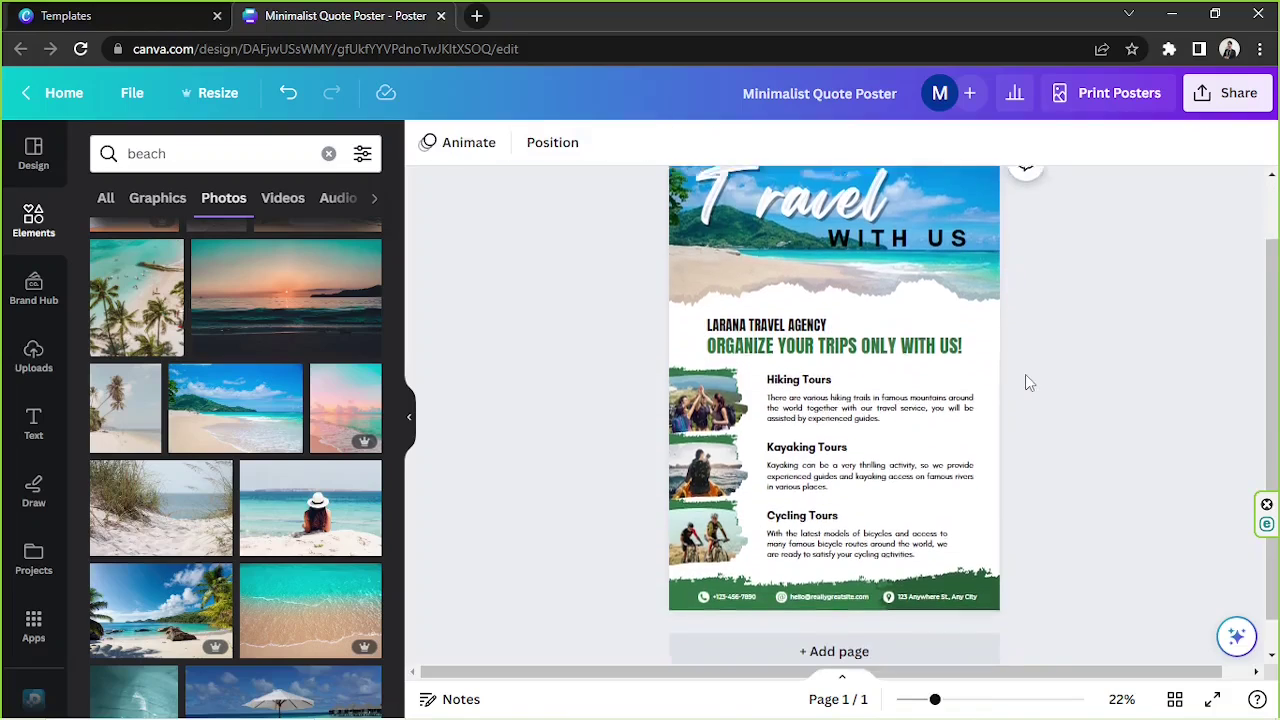
{"action": "left_click_drag", "start_coordinate": [894, 649], "coordinate": [514, 551]}
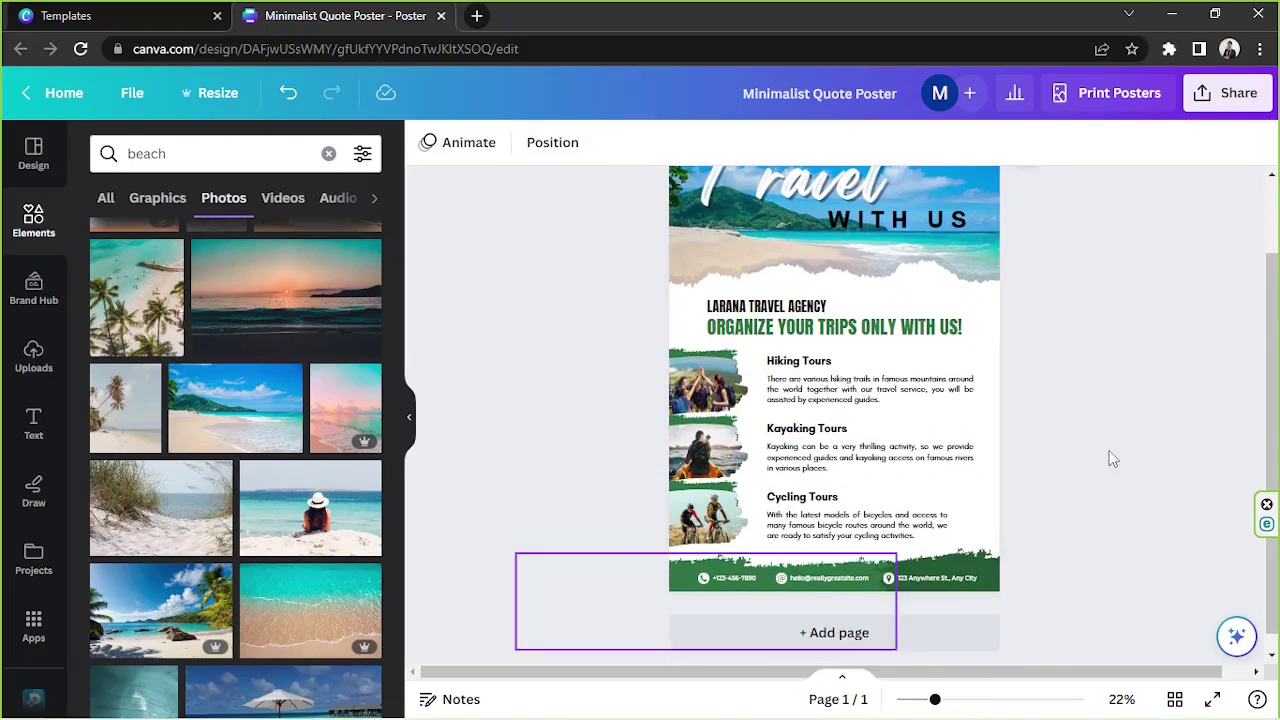
{"action": "left_click", "coordinate": [687, 585]}
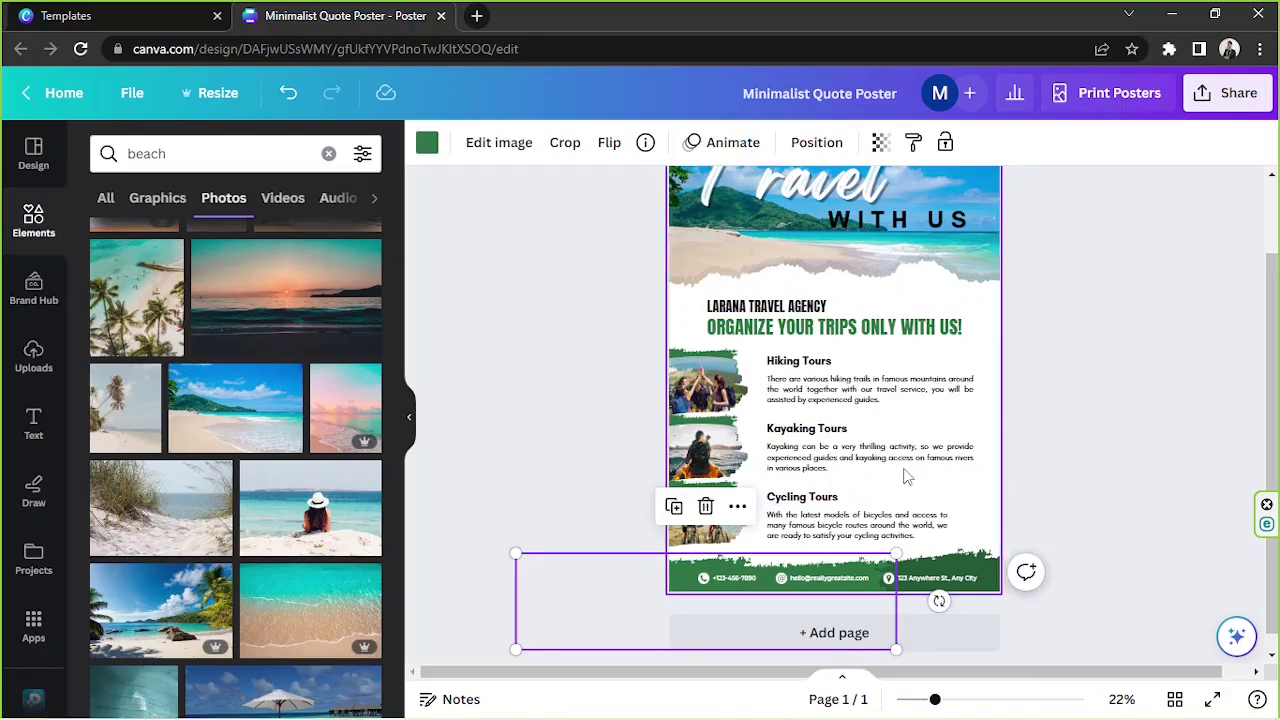
Drag the green footer off the page, delete it, and paste in a new rectangle.
{"action": "scroll", "coordinate": [905, 462], "scroll_direction": "up", "scroll_amount": 2}
{"action": "scroll", "coordinate": [910, 467], "scroll_direction": "down", "scroll_amount": 2}
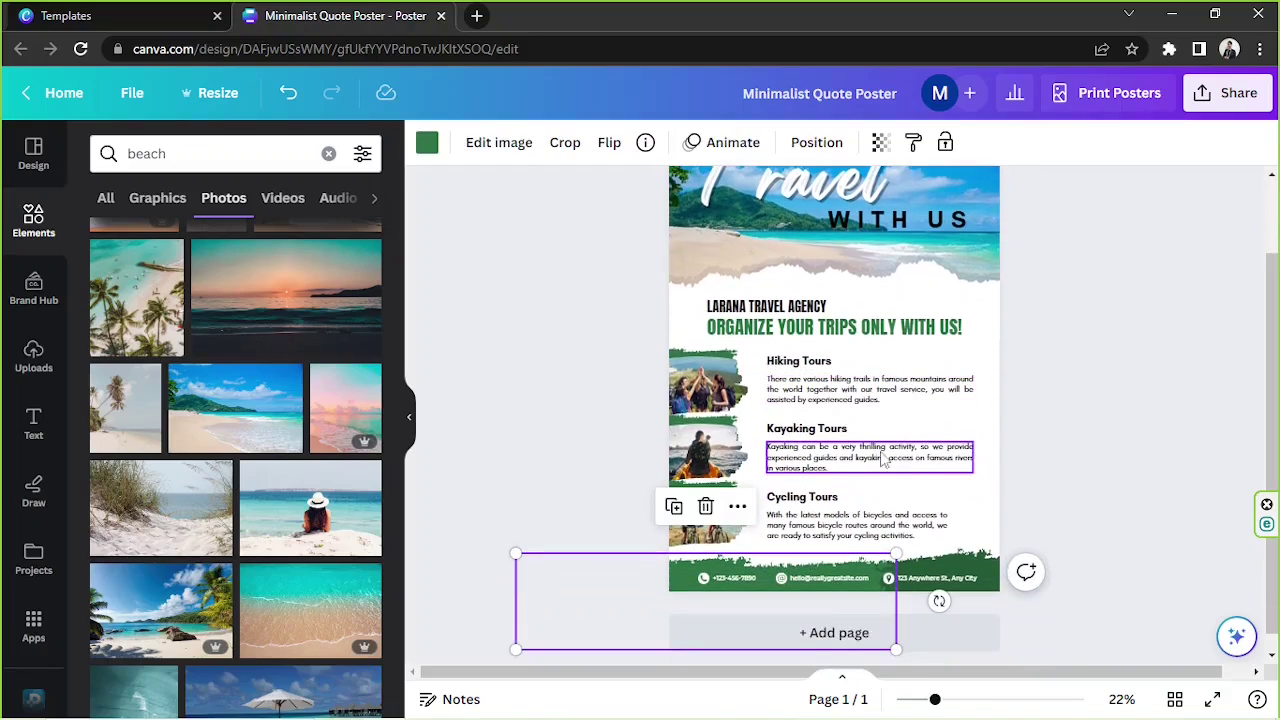
{"action": "scroll", "coordinate": [857, 451], "scroll_direction": "up", "scroll_amount": 2}
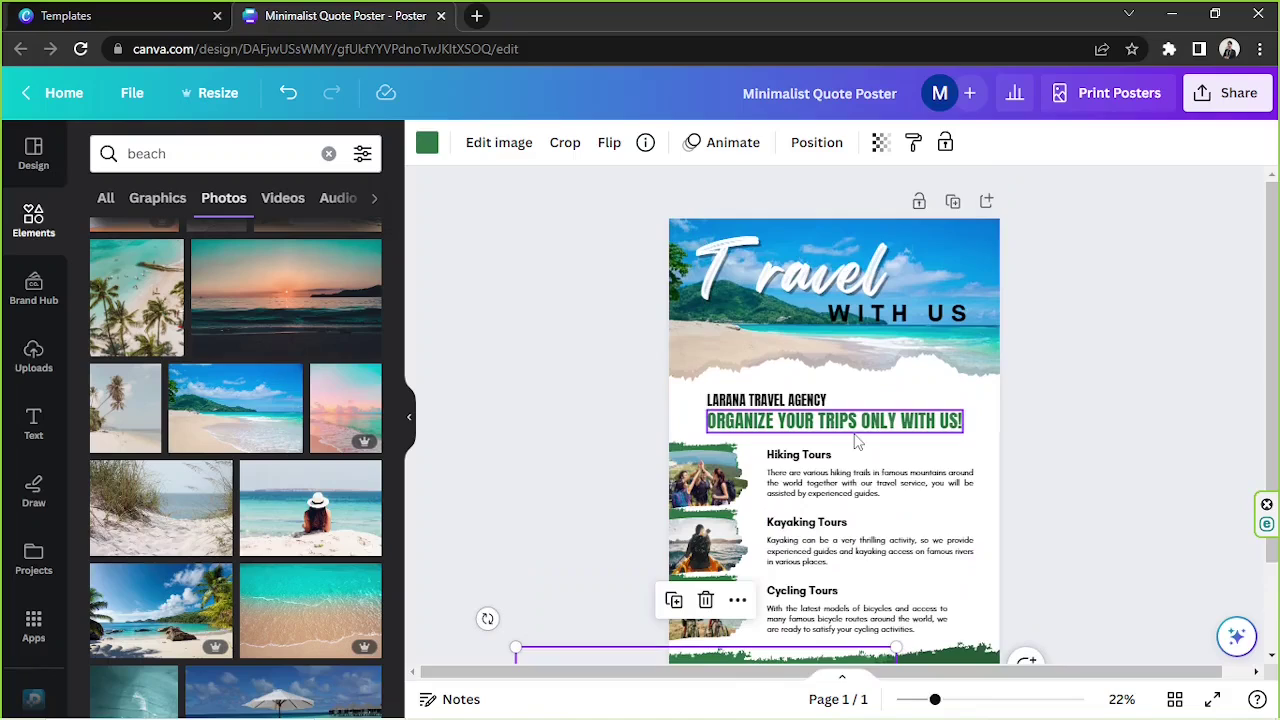
{"action": "scroll", "coordinate": [857, 441], "scroll_direction": "down", "scroll_amount": 2}
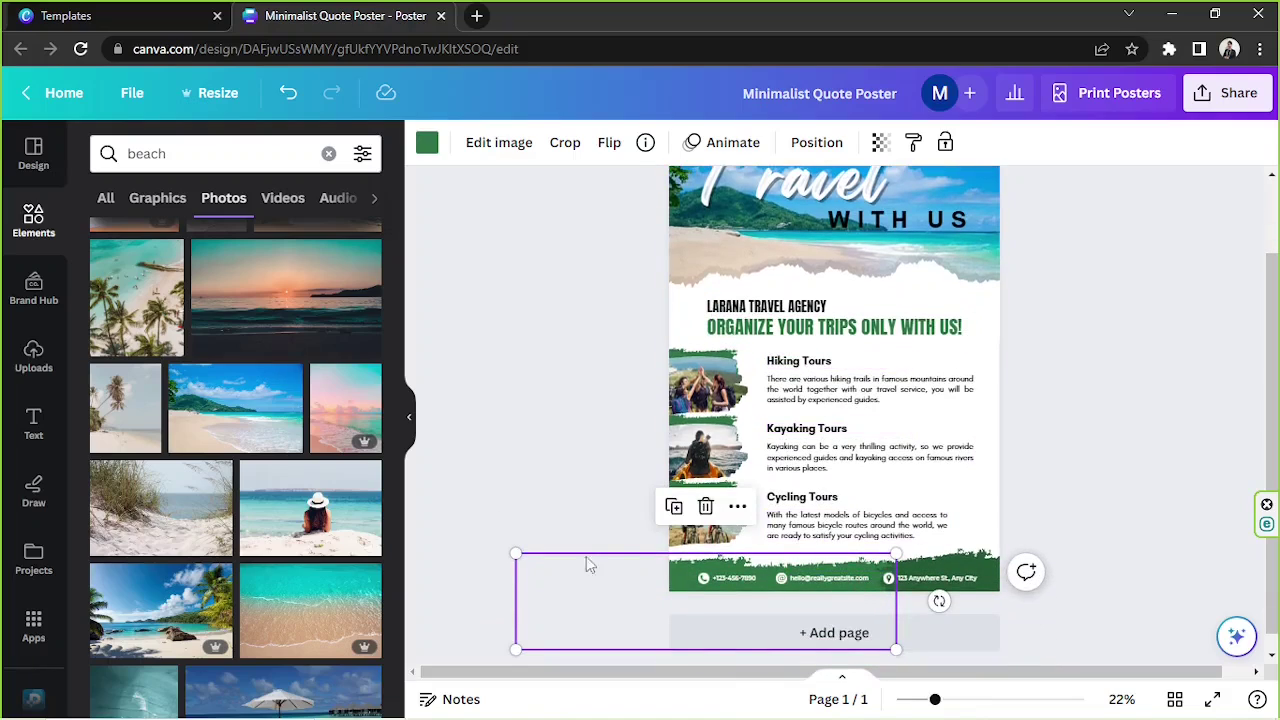
{"action": "left_click_drag", "start_coordinate": [645, 584], "coordinate": [889, 580]}
{"action": "left_click_drag", "start_coordinate": [980, 562], "coordinate": [982, 565]}
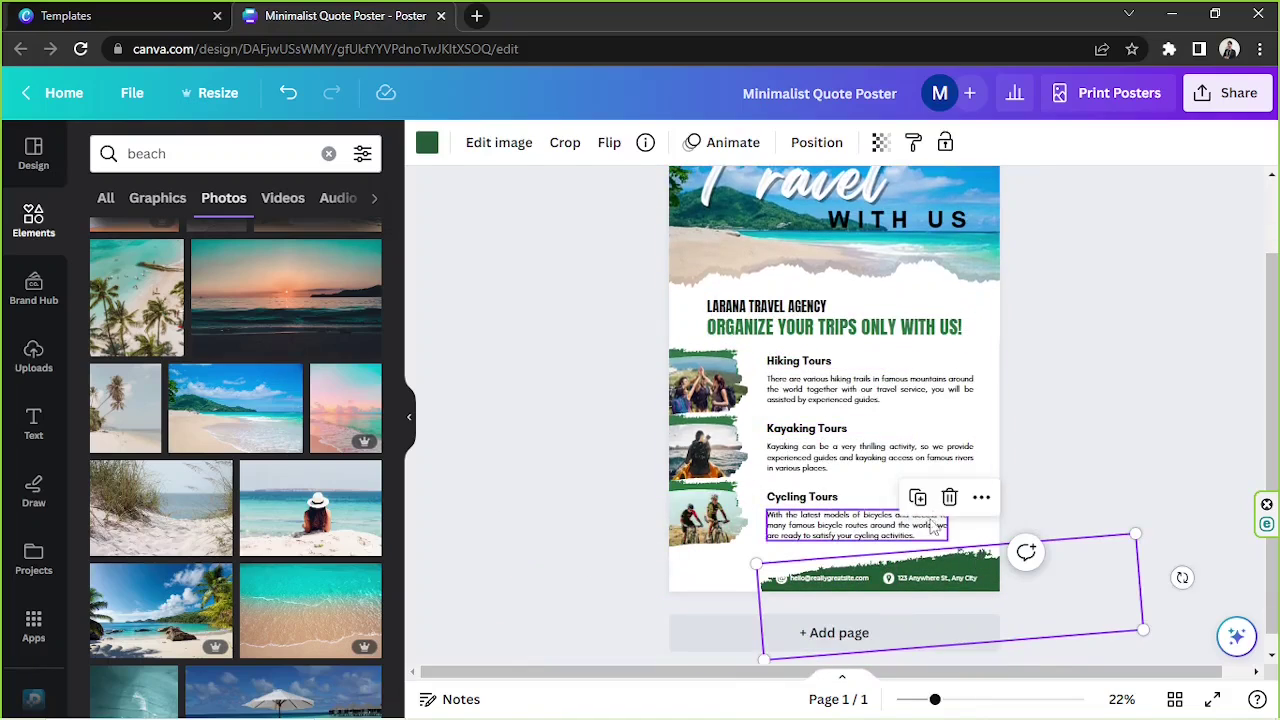
{"action": "left_click", "coordinate": [948, 498]}
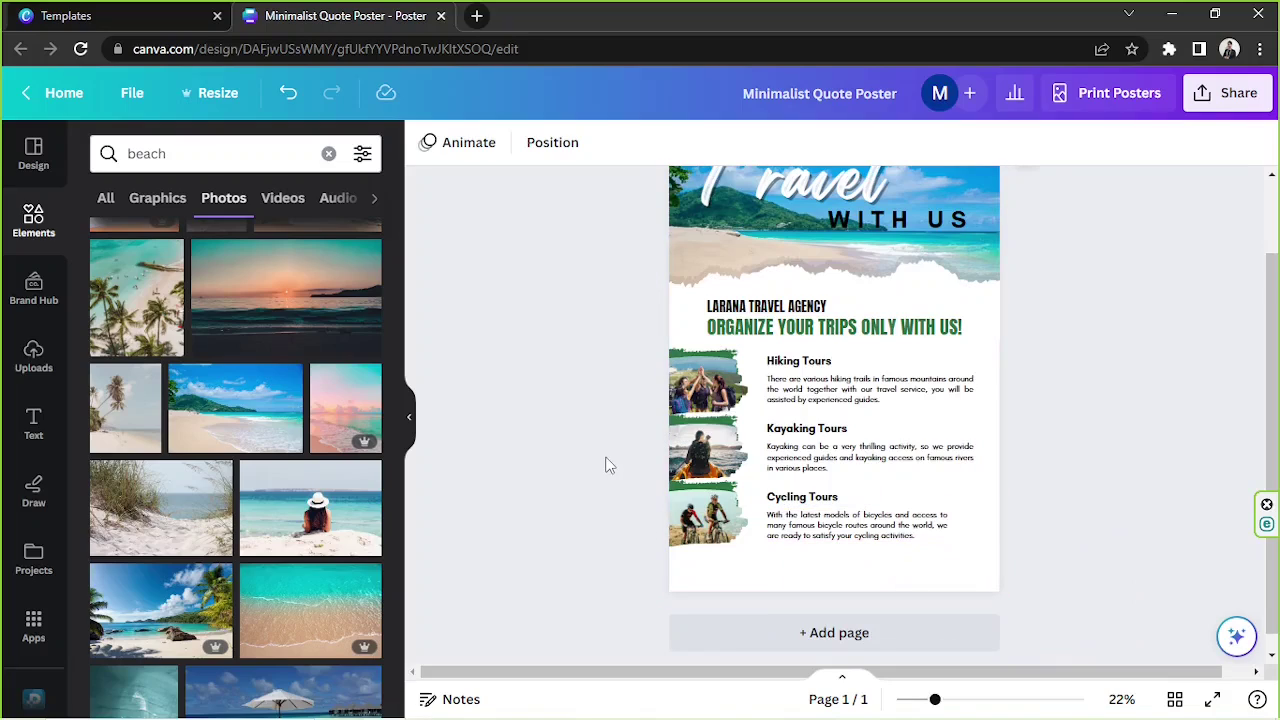
{"action": "key", "text": "ctrl+v"}
Move the rectangle to the bottom-left edge and fill it blue #0687e1 from Photo colors.
{"action": "left_click_drag", "start_coordinate": [844, 343], "coordinate": [636, 626]}
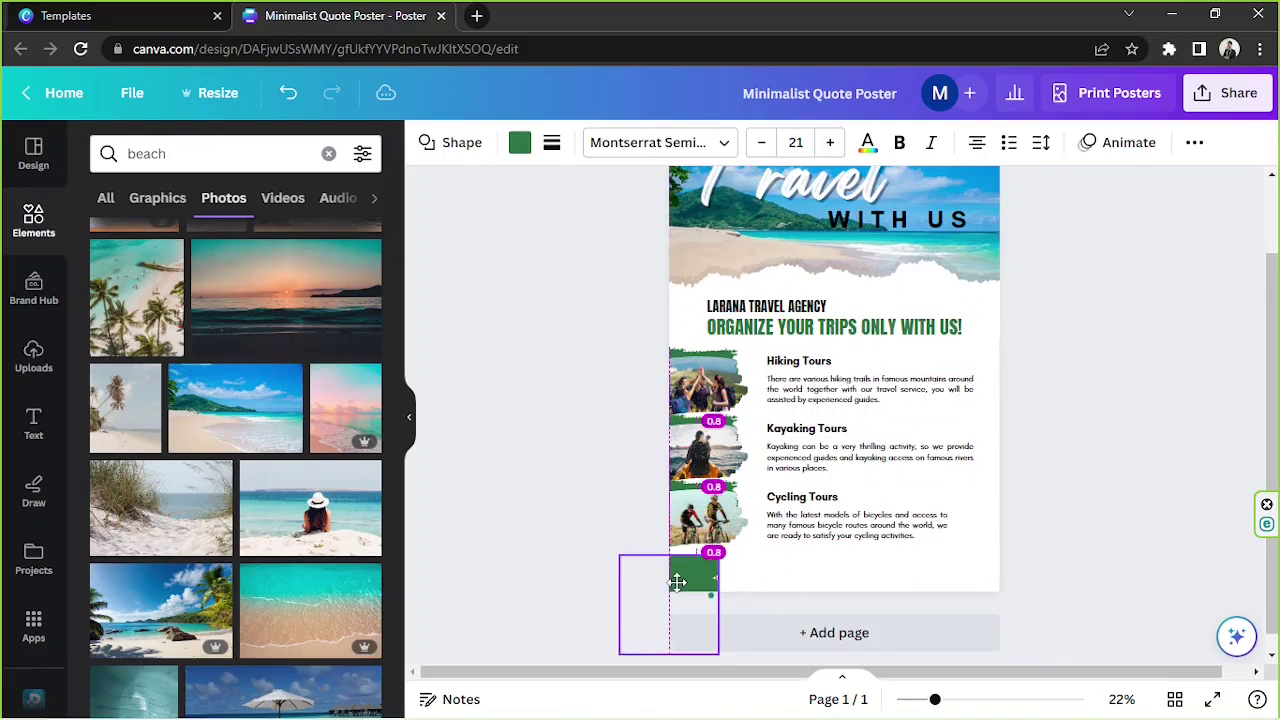
{"action": "left_click", "coordinate": [518, 147]}
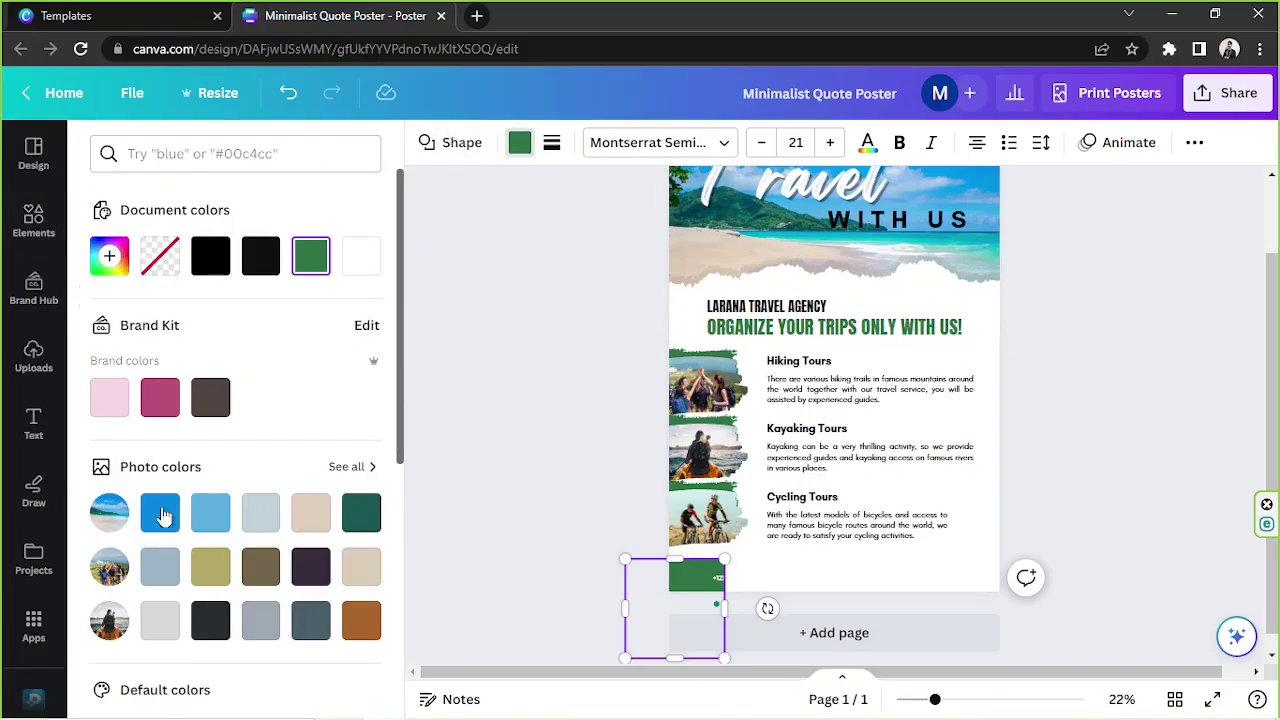
{"action": "left_click", "coordinate": [346, 468]}
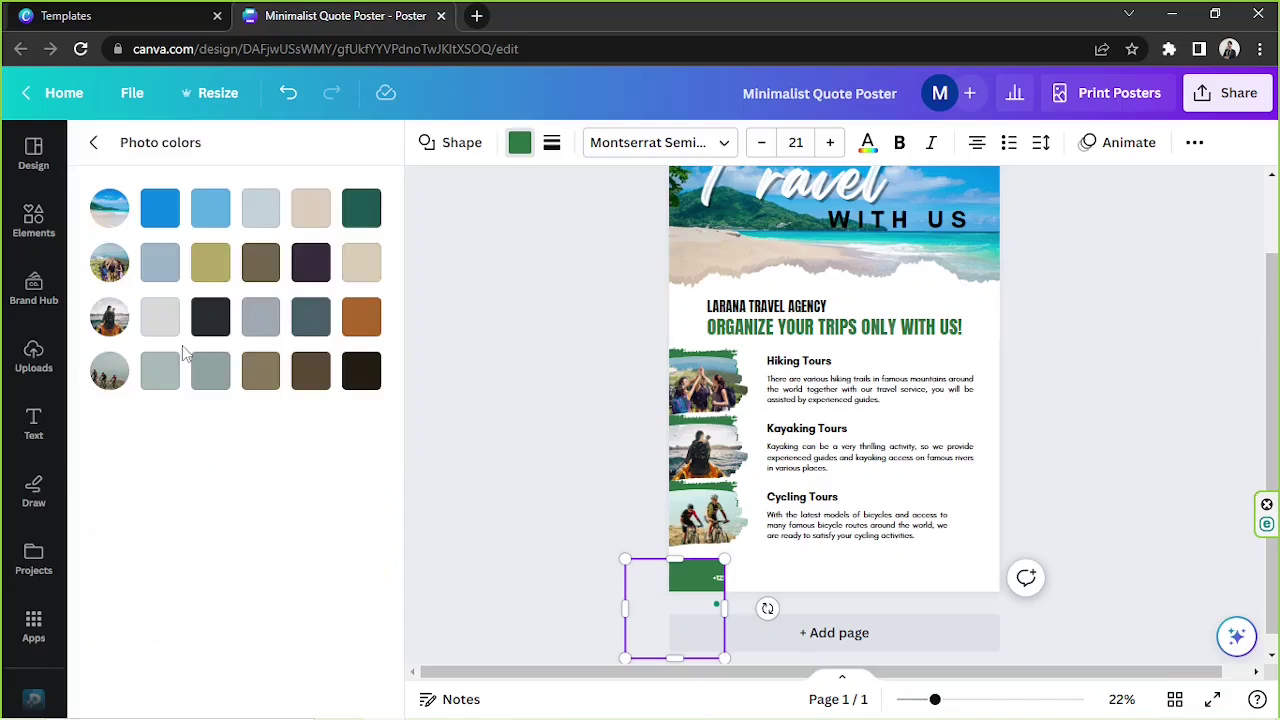
{"action": "left_click", "coordinate": [155, 215]}
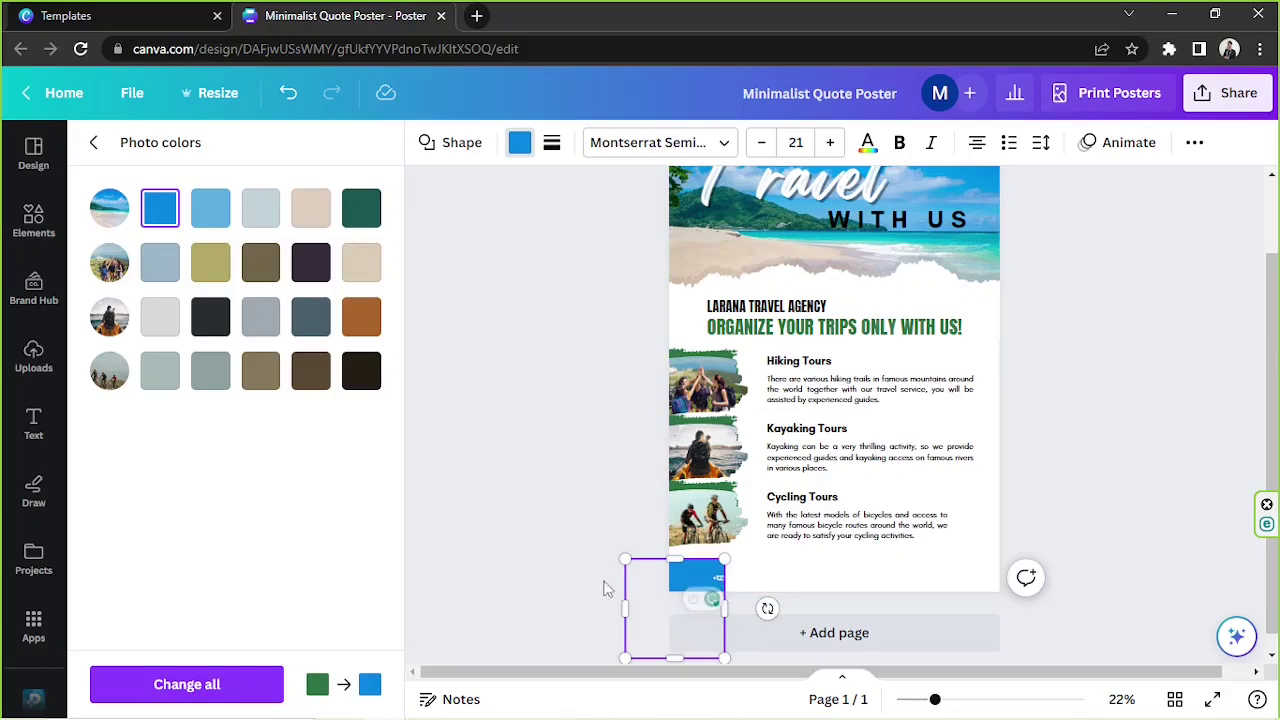
{"action": "left_click", "coordinate": [660, 598]}
Stretch the blue footer bar across the full width of the page.
{"action": "left_click", "coordinate": [720, 605]}
{"action": "left_click", "coordinate": [681, 589]}
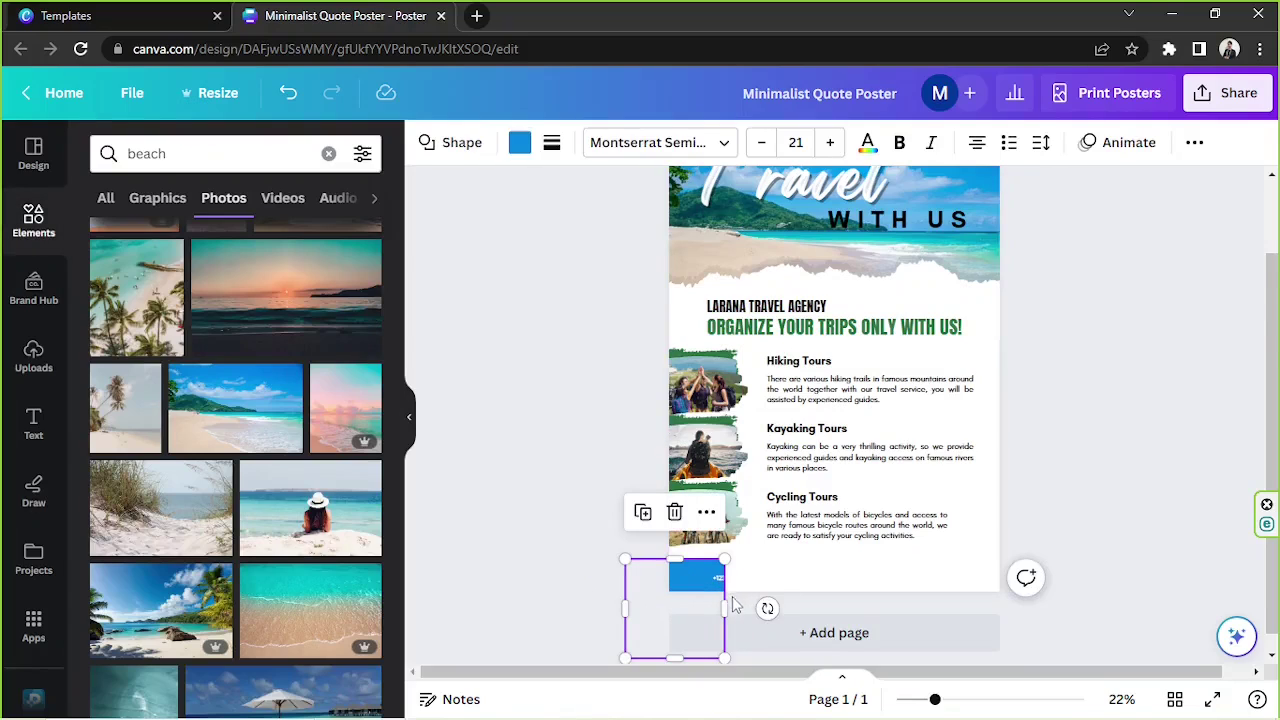
{"action": "left_click_drag", "start_coordinate": [725, 607], "coordinate": [1019, 592]}
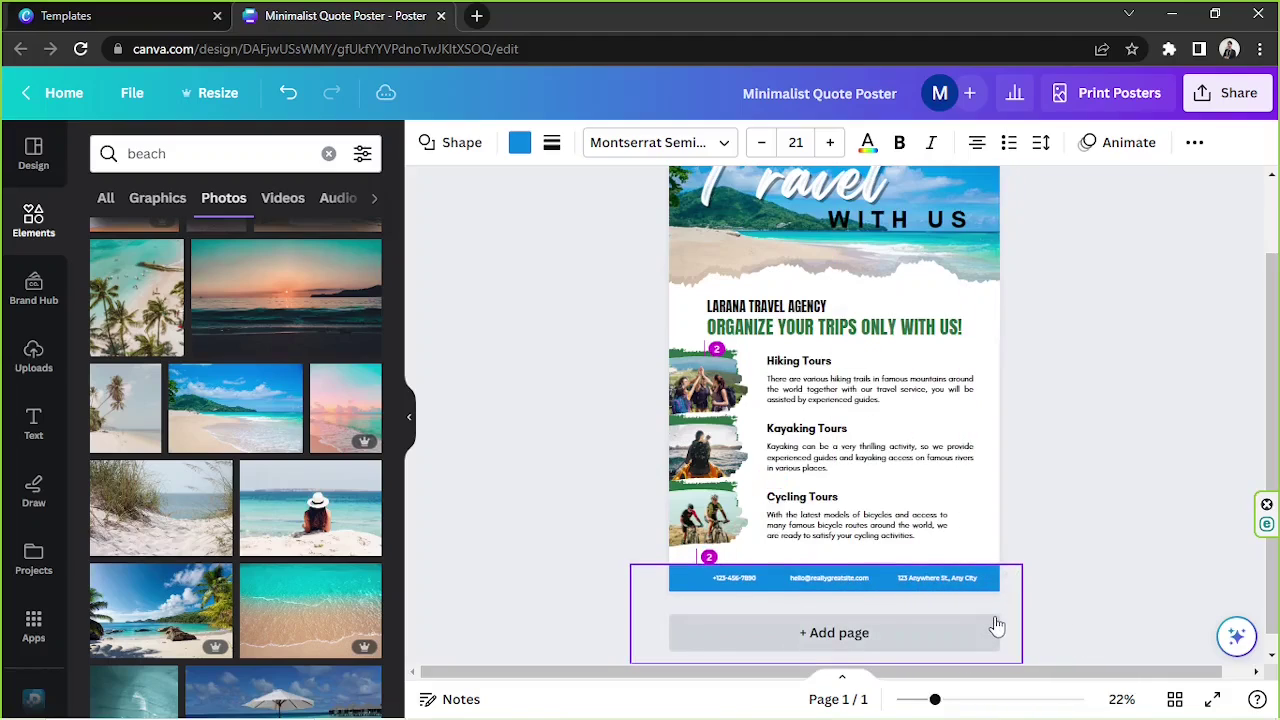
{"action": "left_click", "coordinate": [1006, 557]}
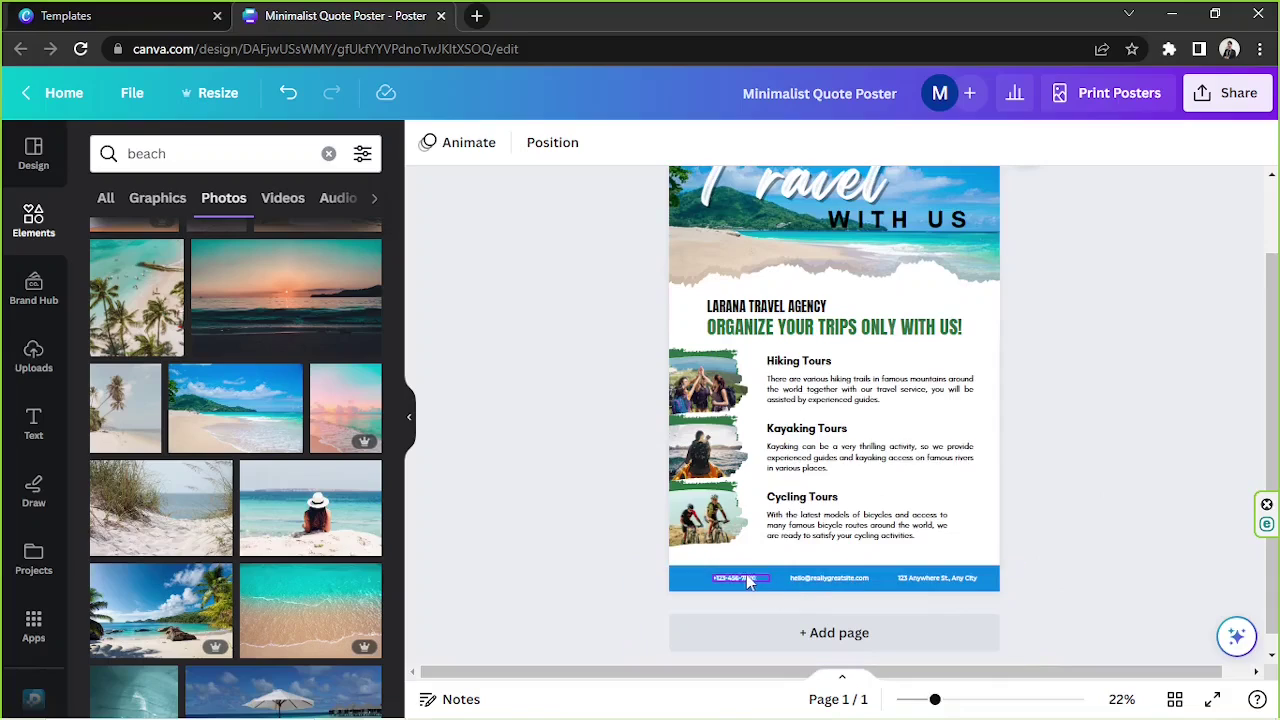
Reposition the phone number, e-mail and address texts evenly along the blue footer.
{"action": "left_click_drag", "start_coordinate": [738, 588], "coordinate": [720, 580]}
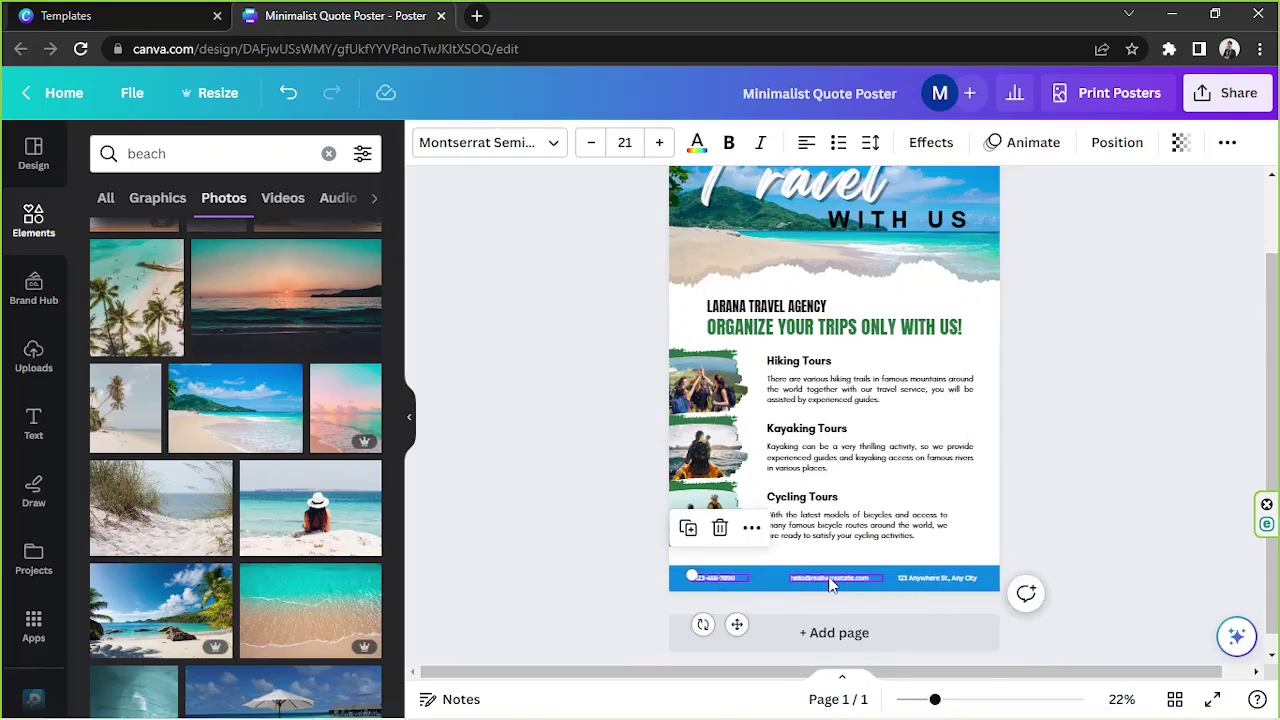
{"action": "left_click_drag", "start_coordinate": [830, 580], "coordinate": [828, 578]}
{"action": "left_click_drag", "start_coordinate": [906, 583], "coordinate": [954, 577]}
{"action": "left_click", "coordinate": [1092, 494]}
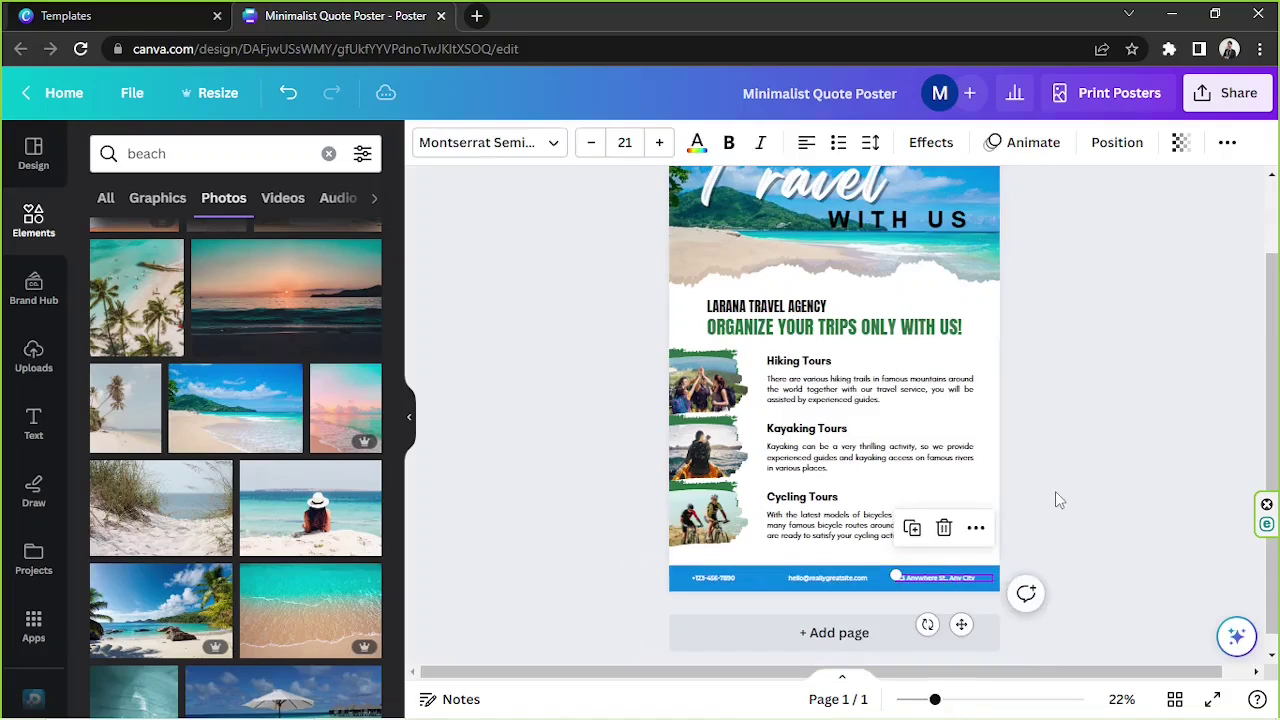
{"action": "left_click", "coordinate": [1055, 491]}
{"action": "left_click", "coordinate": [712, 582]}
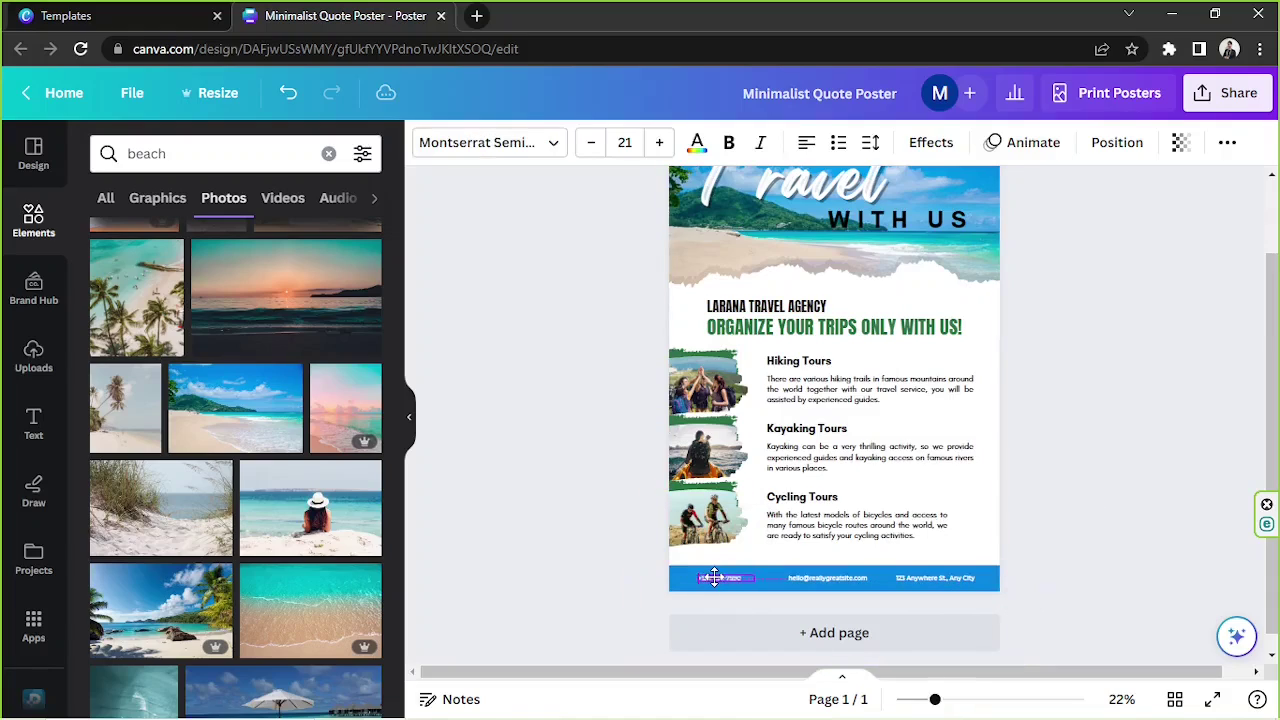
{"action": "left_click_drag", "start_coordinate": [712, 582], "coordinate": [709, 576]}
Replace LARANA with ABCD so the agency line reads ABCD TRAVEL AGENCY.
{"action": "left_click", "coordinate": [877, 564]}
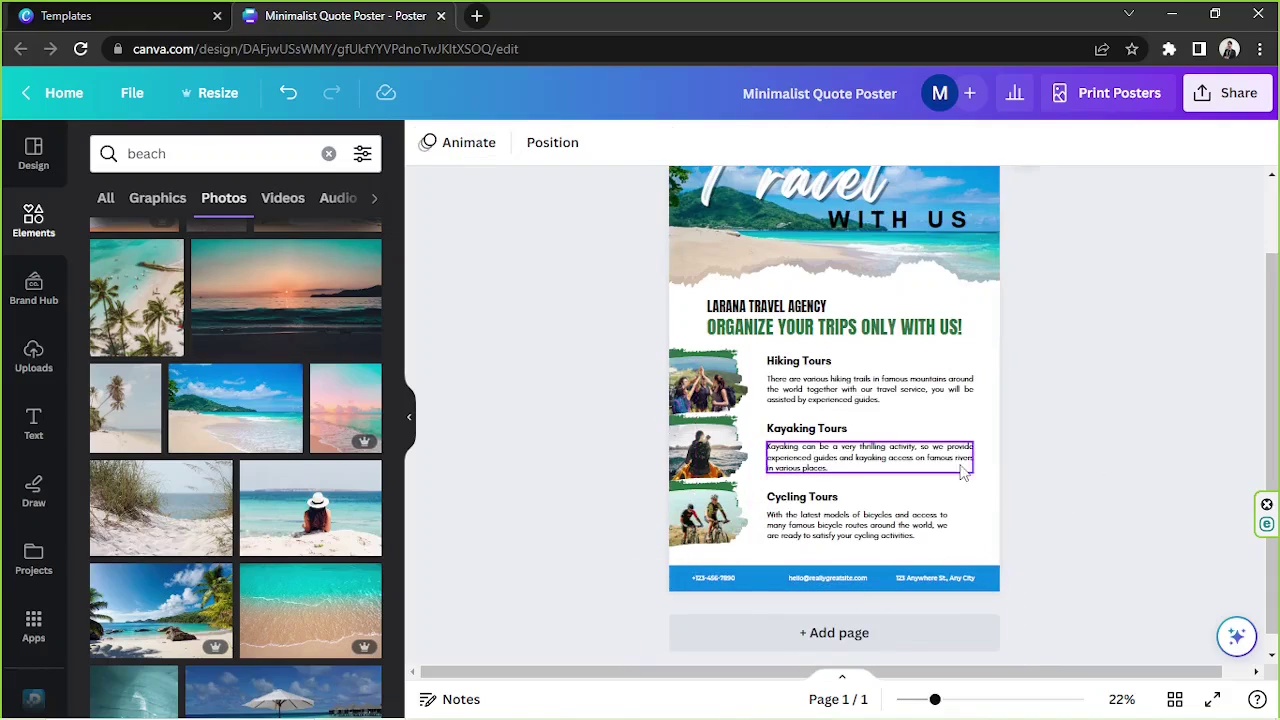
{"action": "scroll", "coordinate": [1057, 437], "scroll_direction": "up", "scroll_amount": 1}
{"action": "double_click", "coordinate": [786, 400]}
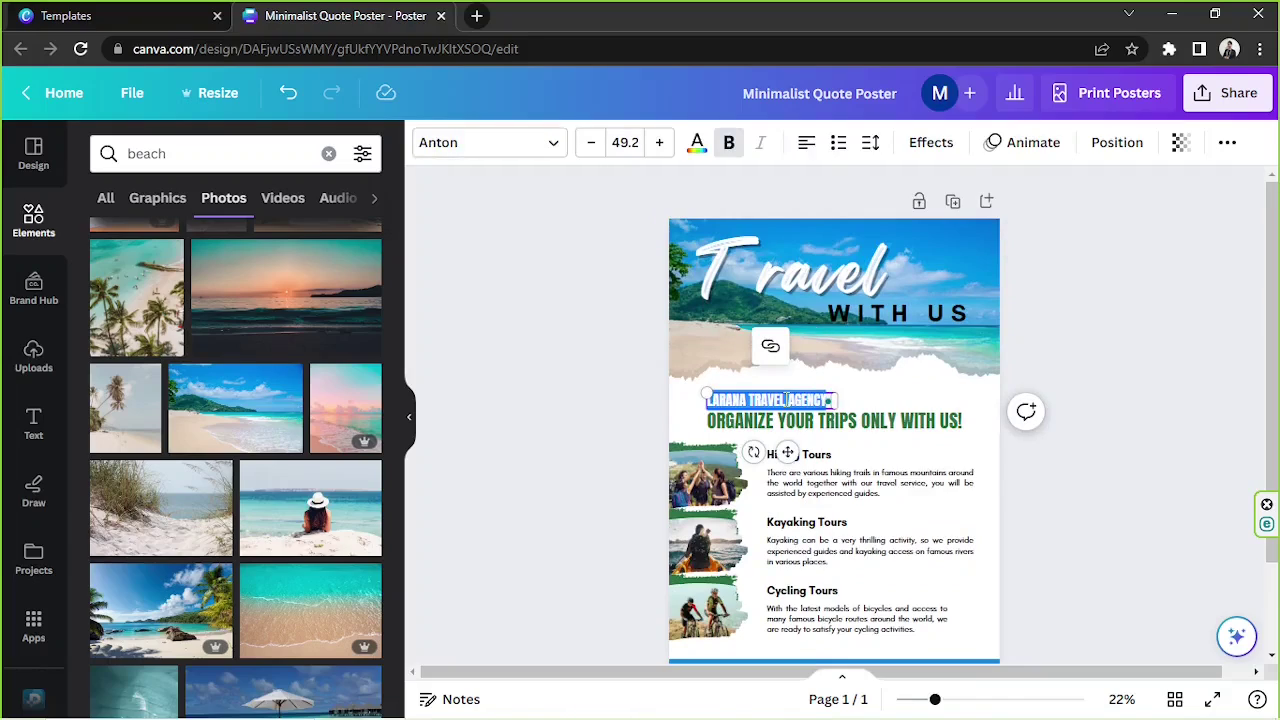
{"action": "type", "text": "AB"}
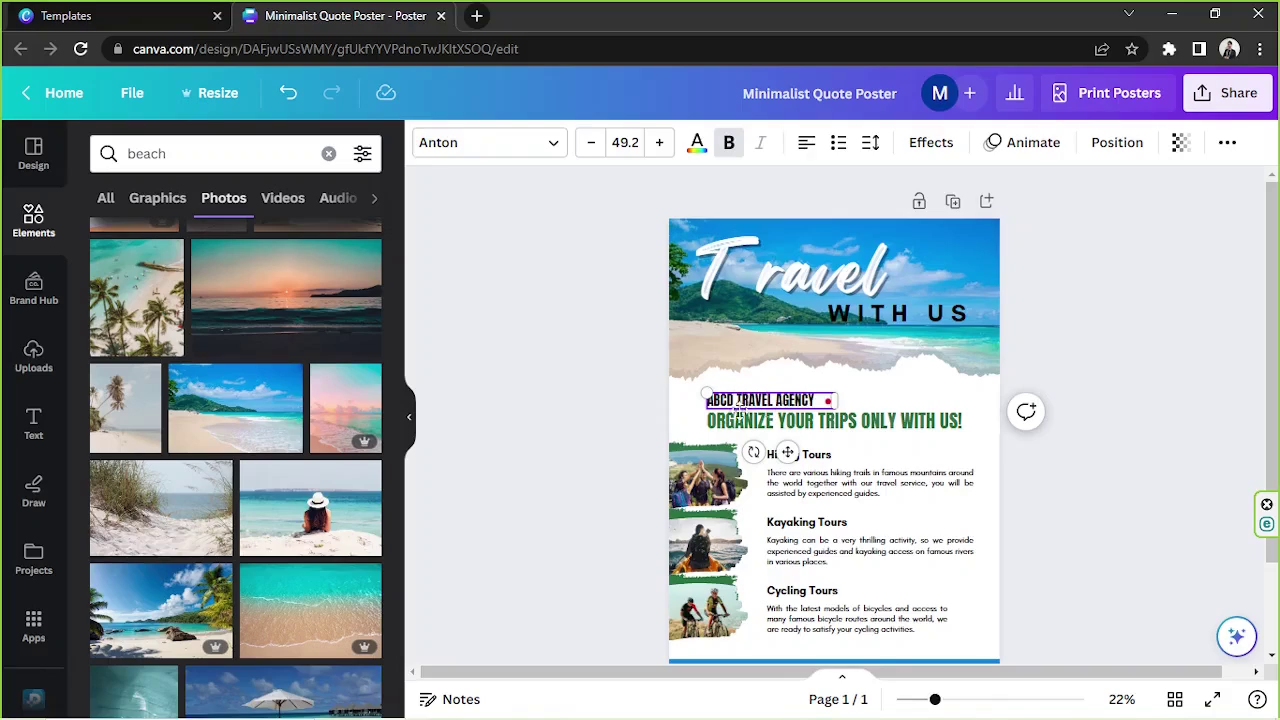
{"action": "type", "text": "CD"}
{"action": "left_click", "coordinate": [554, 471]}
{"action": "left_click", "coordinate": [835, 421]}
{"action": "key", "text": "Return"}
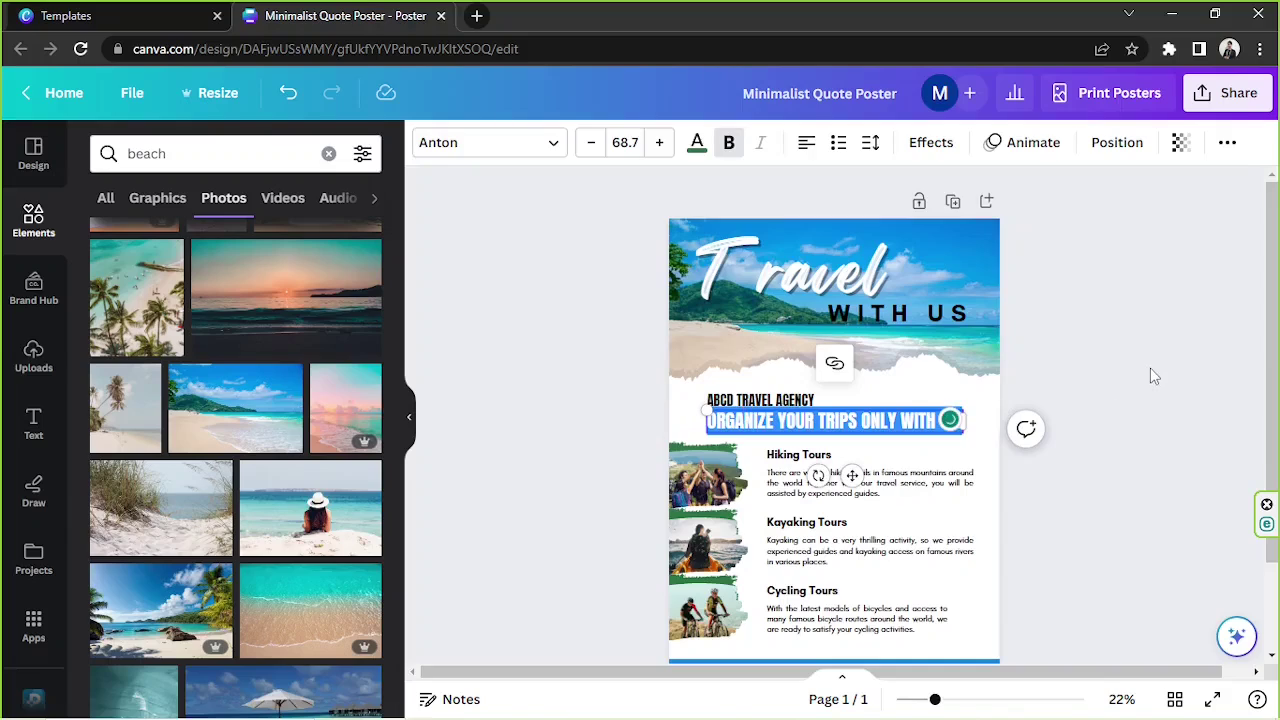
{"action": "left_click", "coordinate": [1152, 376]}
{"action": "scroll", "coordinate": [900, 450], "scroll_direction": "down", "scroll_amount": 2}
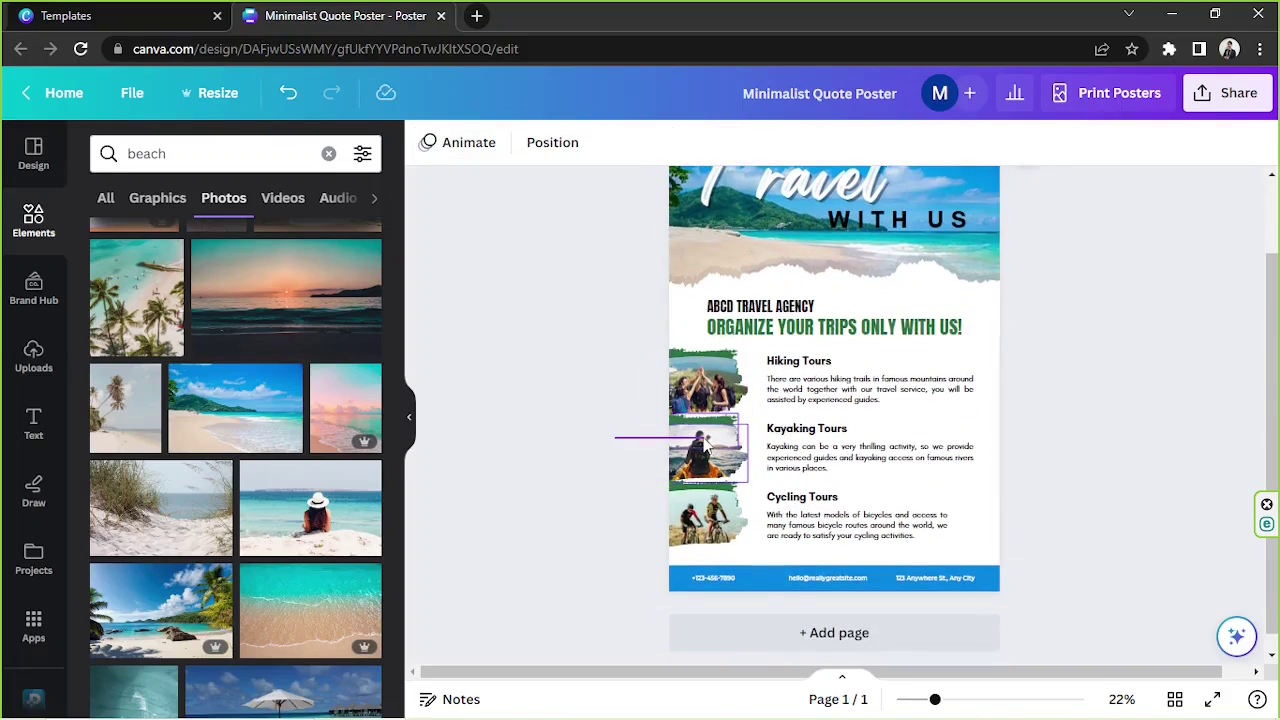
Separate the kayak photo and brush shape, turn the brush blue, then delete both.
{"action": "left_click_drag", "start_coordinate": [705, 446], "coordinate": [895, 433]}
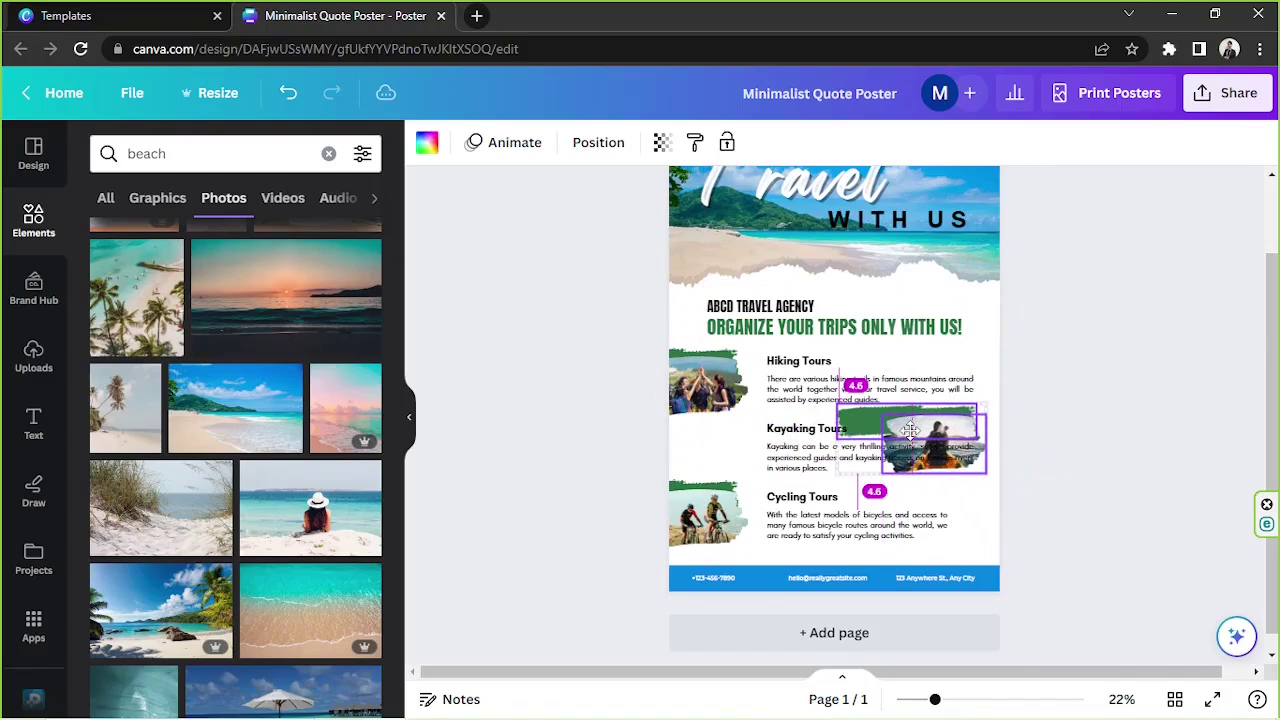
{"action": "left_click", "coordinate": [1068, 353]}
{"action": "left_click_drag", "start_coordinate": [866, 418], "coordinate": [975, 415]}
{"action": "left_click", "coordinate": [425, 143]}
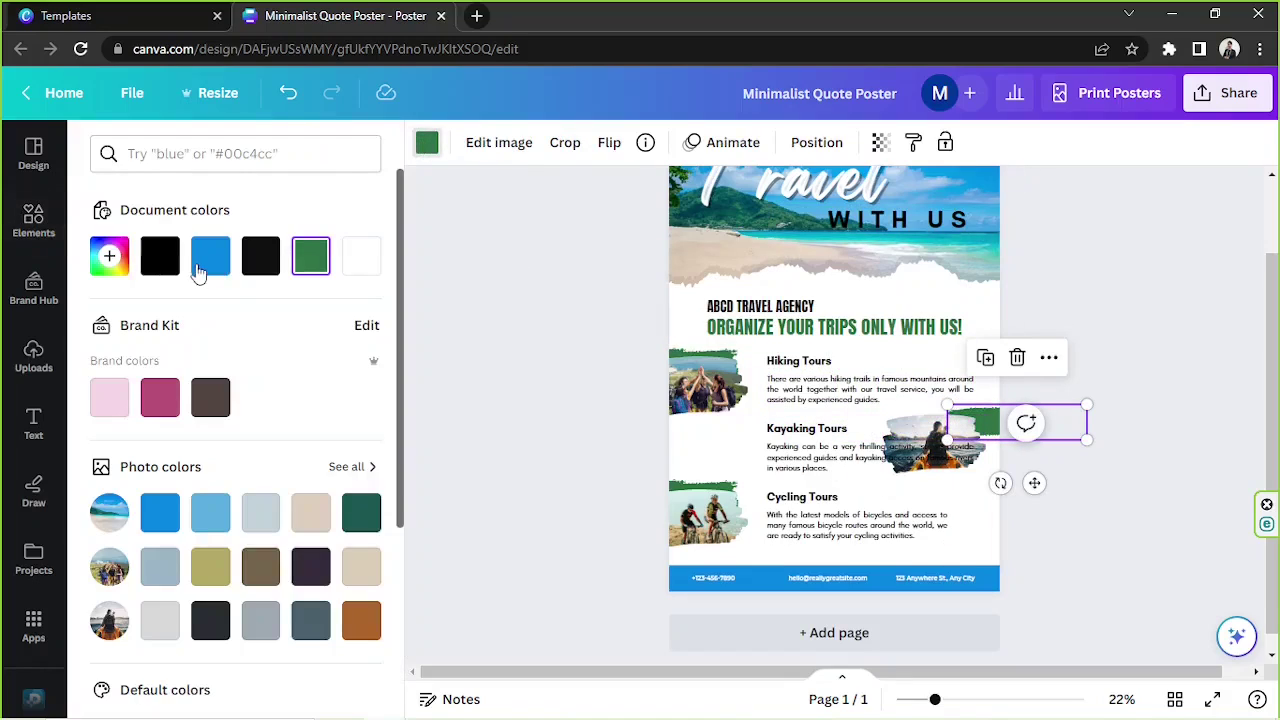
{"action": "left_click", "coordinate": [210, 255]}
{"action": "left_click_drag", "start_coordinate": [921, 428], "coordinate": [981, 423]}
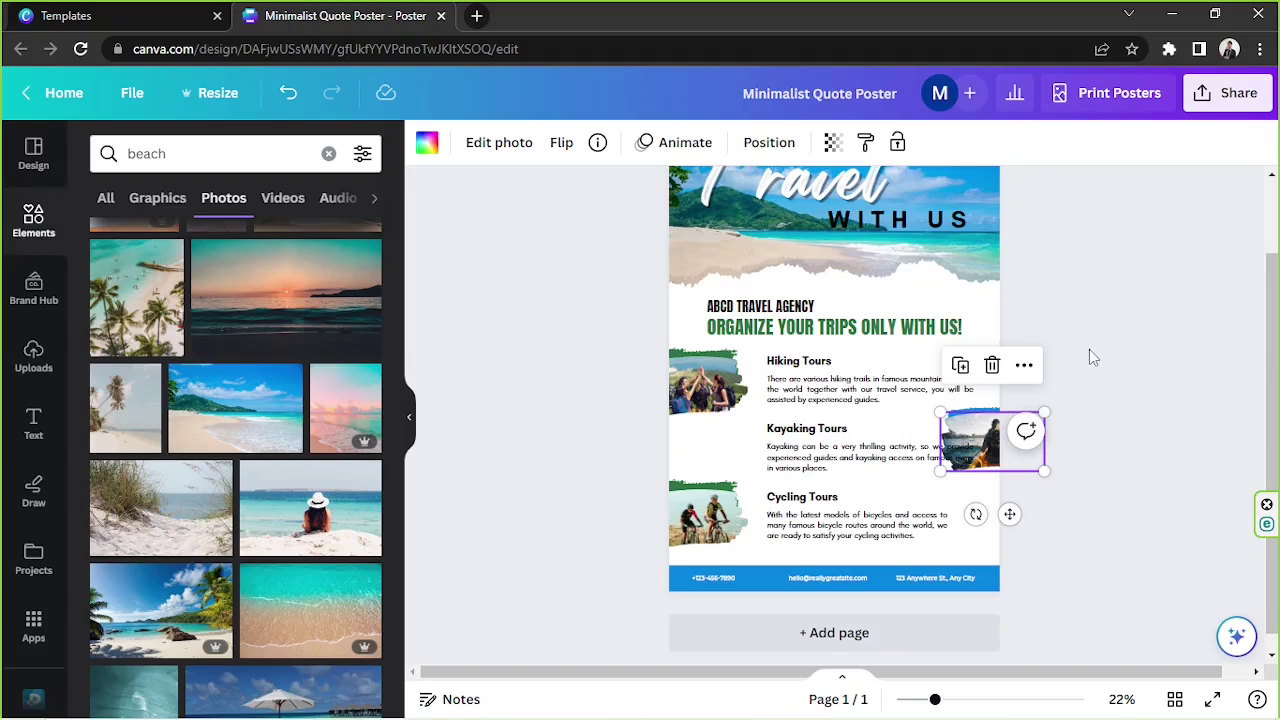
{"action": "left_click_drag", "start_coordinate": [1069, 366], "coordinate": [733, 528]}
{"action": "key", "text": "Delete"}
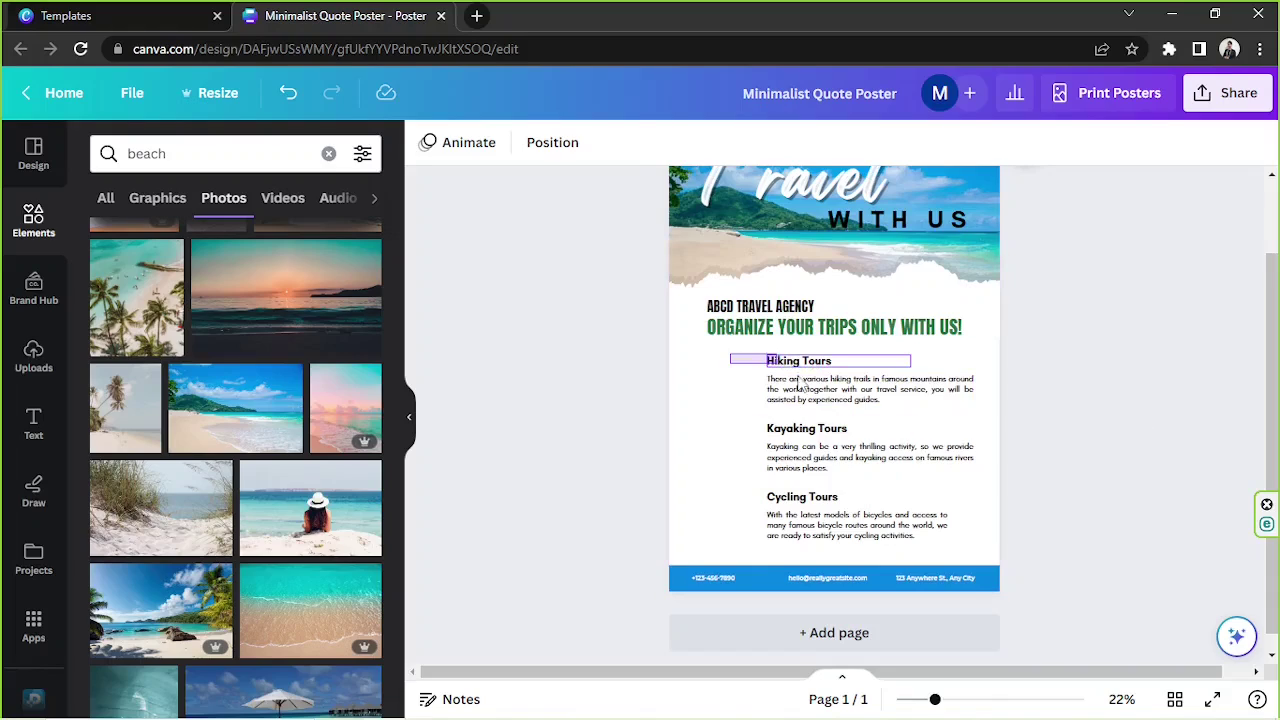
Shift the Hiking Tours heading and description block slightly left.
{"action": "left_click_drag", "start_coordinate": [848, 398], "coordinate": [848, 398]}
{"action": "mouse_move", "coordinate": [848, 398]}
{"action": "left_mouse_down"}
{"action": "mouse_move", "coordinate": [820, 383]}
{"action": "mouse_move", "coordinate": [829, 389]}
{"action": "left_mouse_up"}
{"action": "left_click", "coordinate": [1069, 394]}
{"action": "scroll", "coordinate": [1069, 390], "scroll_direction": "up", "scroll_amount": 1}
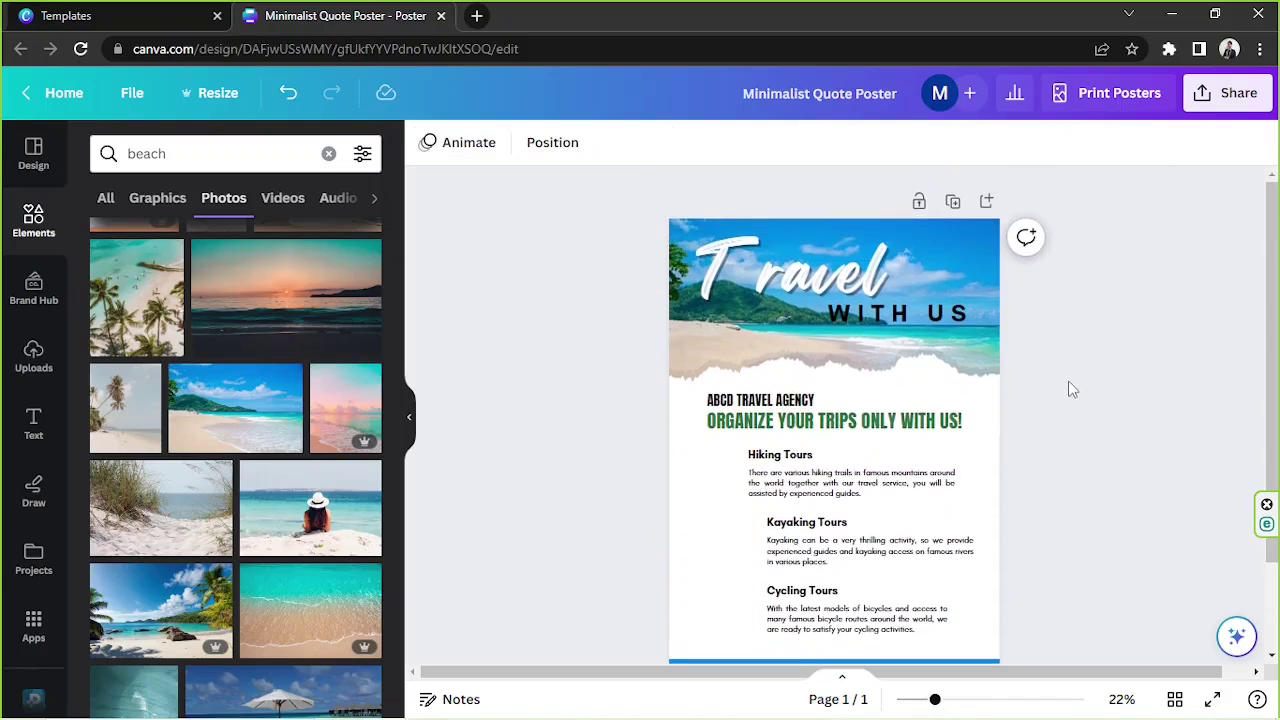
{"action": "scroll", "coordinate": [937, 349], "scroll_direction": "down", "scroll_amount": 1}
{"action": "left_click_drag", "start_coordinate": [599, 251], "coordinate": [1022, 562]}
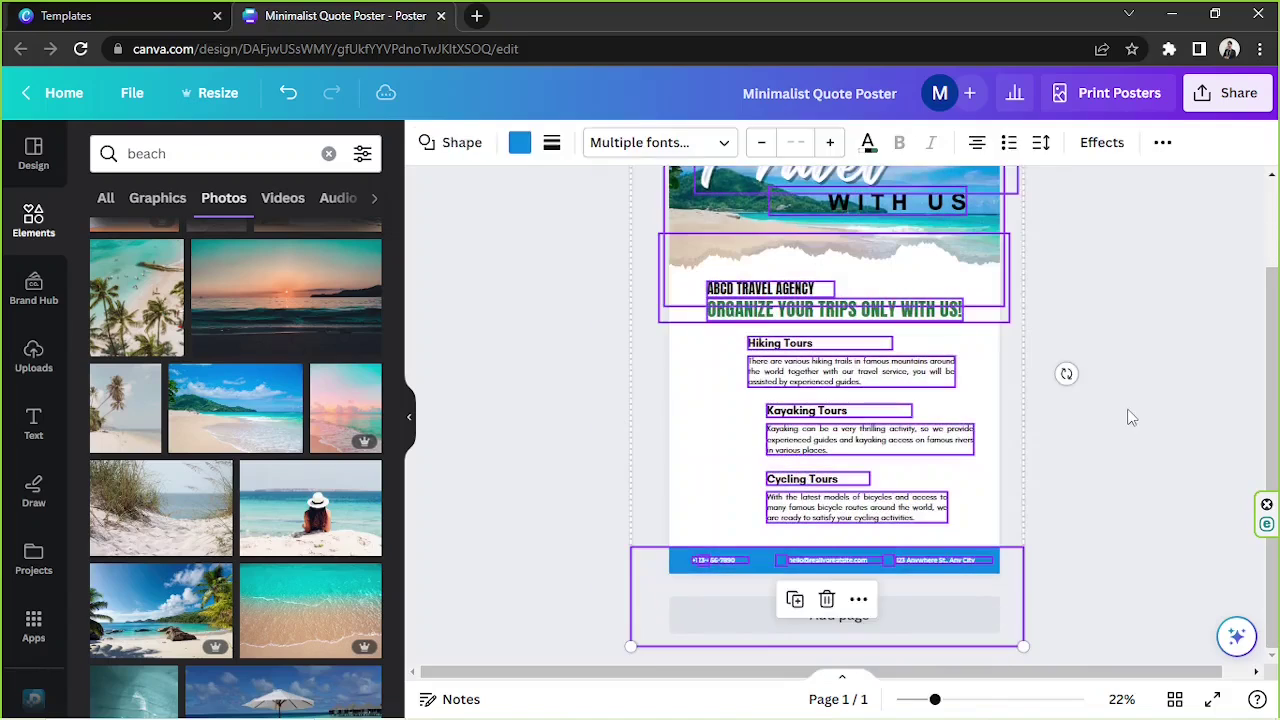
{"action": "left_click", "coordinate": [1089, 396]}
{"action": "scroll", "coordinate": [1087, 392], "scroll_direction": "up", "scroll_amount": 1}
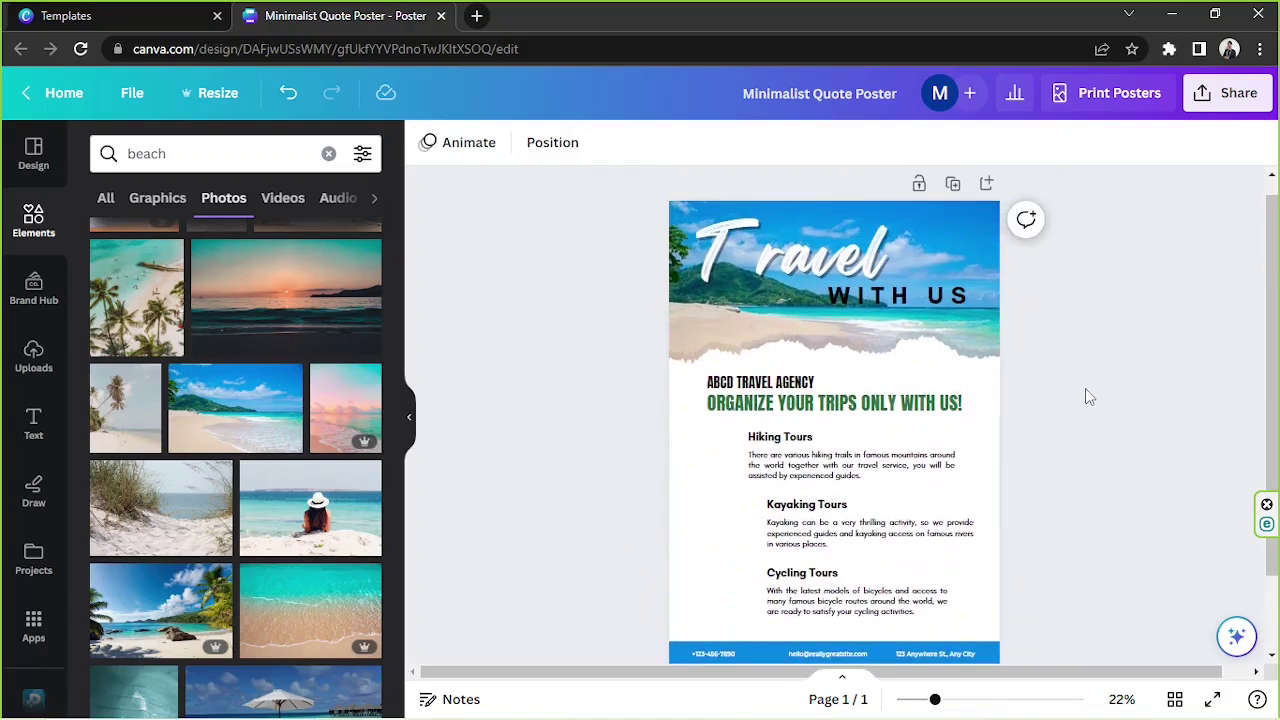
Right-align the Kayaking Tours heading and its description paragraph, nudging the heading right.
{"action": "left_click", "coordinate": [813, 513]}
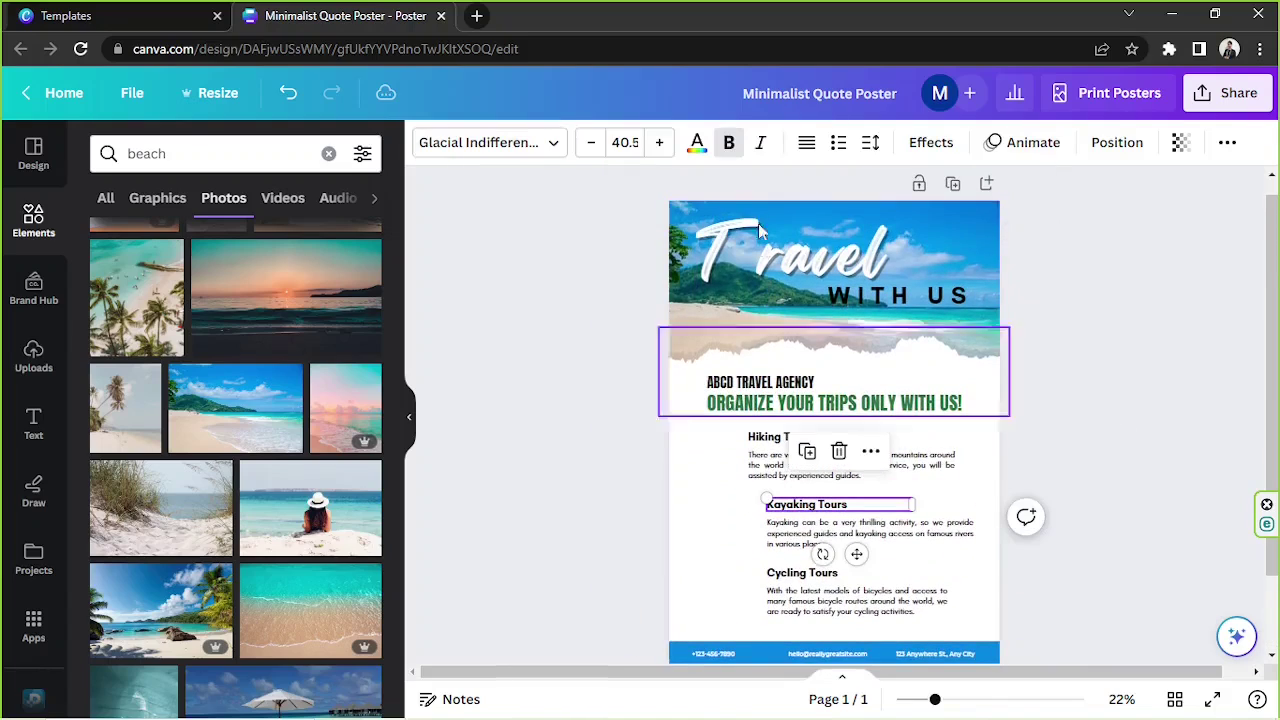
{"action": "left_click", "coordinate": [808, 143]}
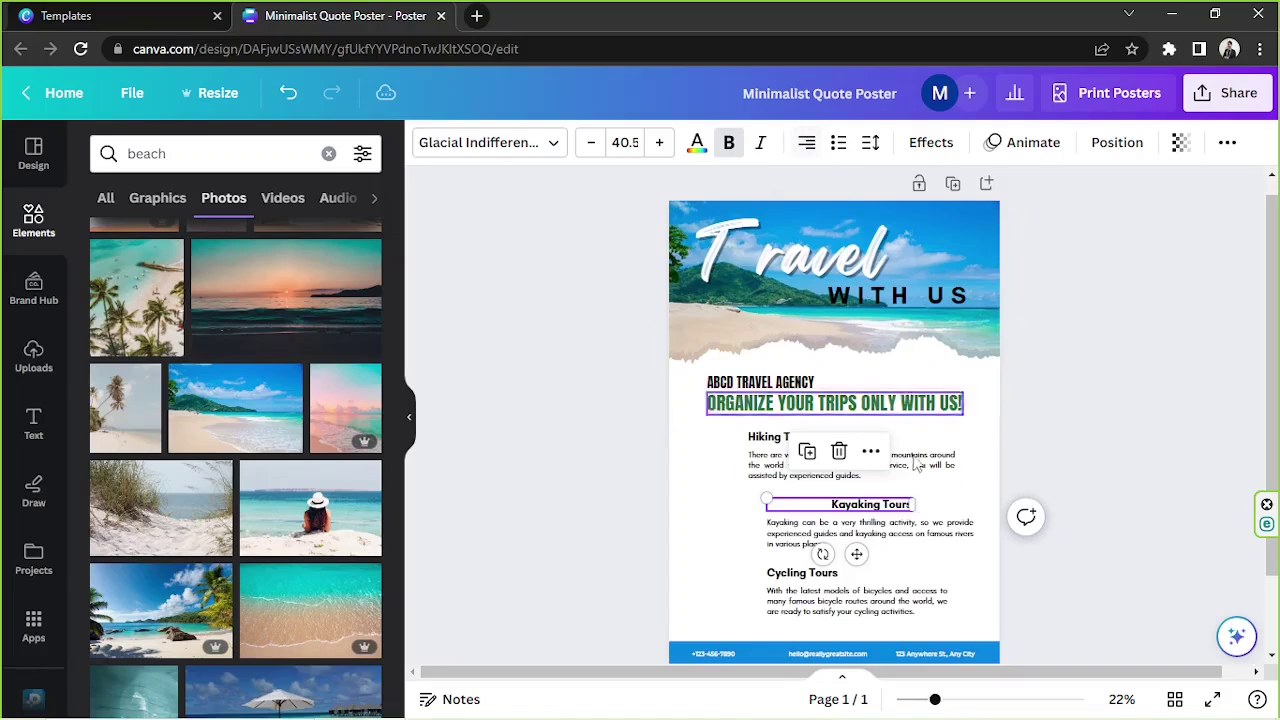
{"action": "left_click_drag", "start_coordinate": [897, 505], "coordinate": [908, 535]}
{"action": "left_click", "coordinate": [937, 540]}
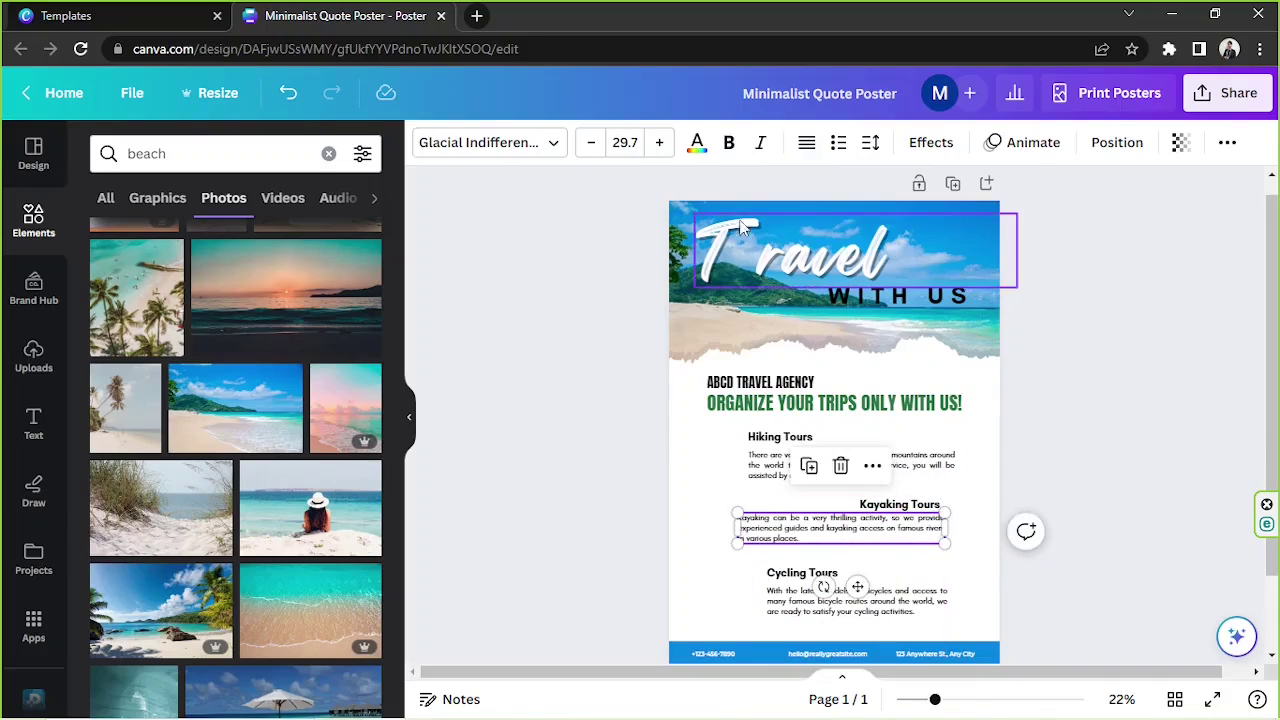
{"action": "left_click", "coordinate": [806, 146]}
{"action": "left_click", "coordinate": [806, 146]}
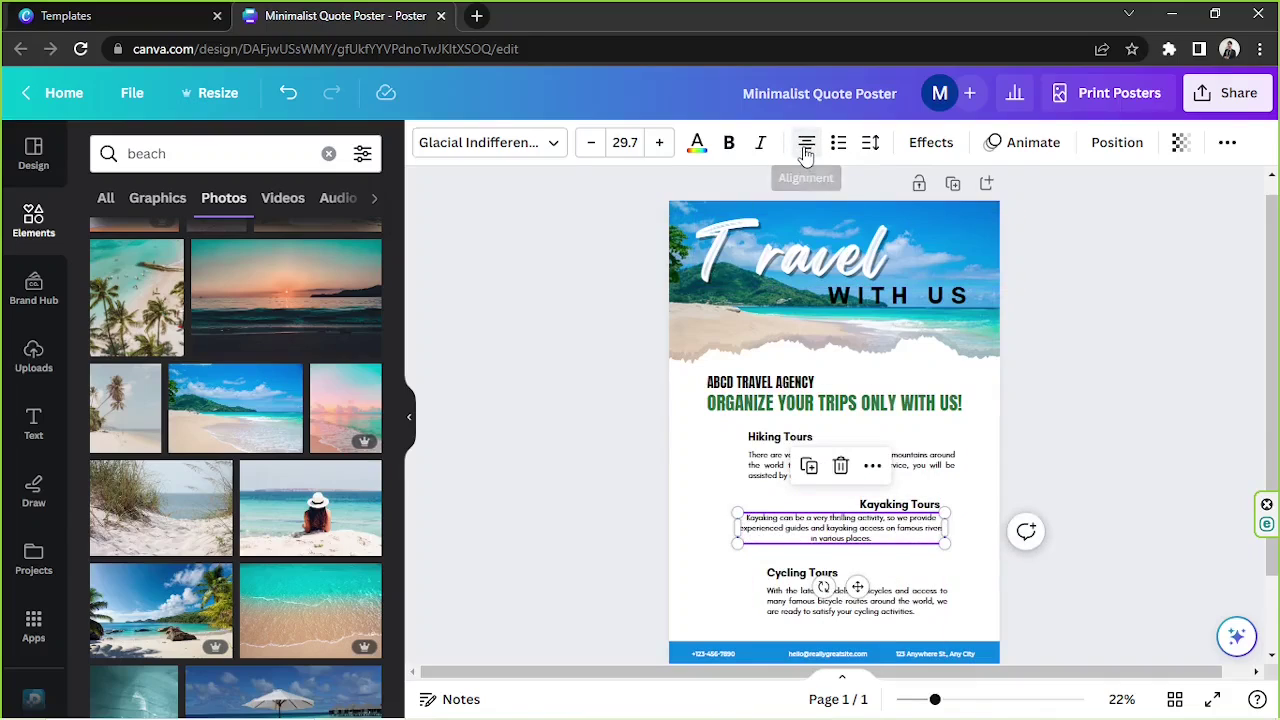
{"action": "left_click", "coordinate": [806, 146]}
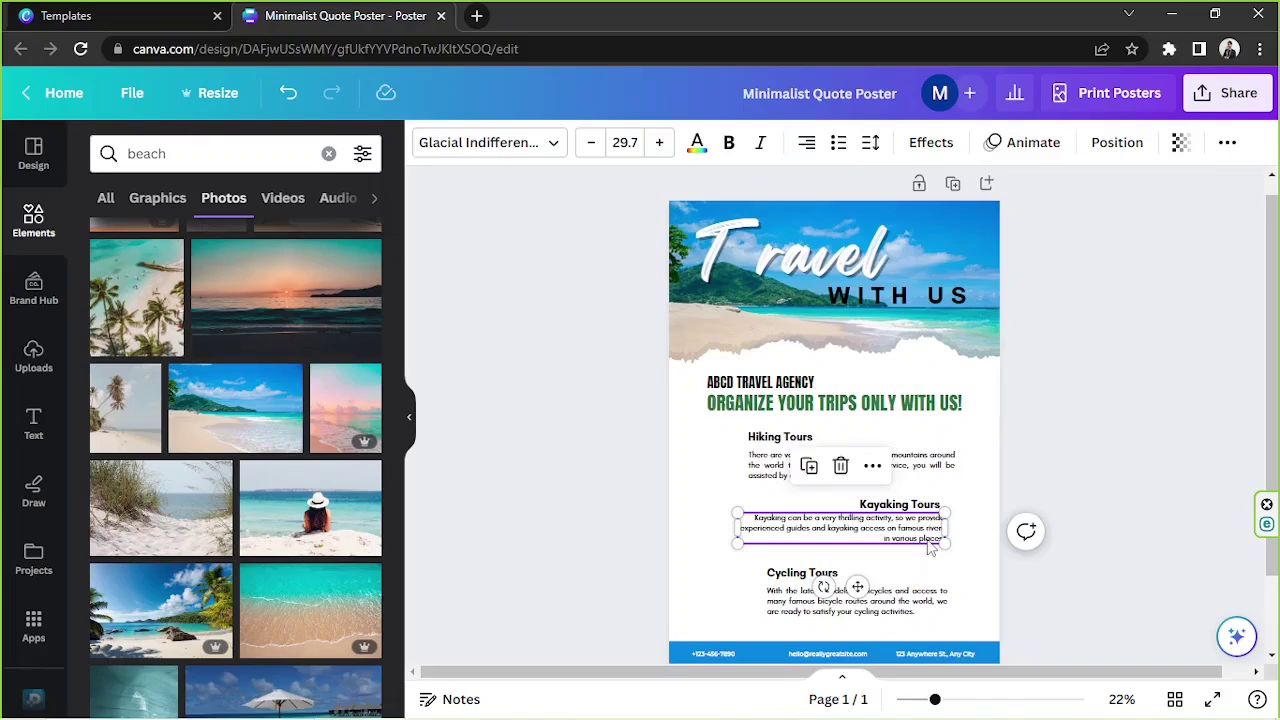
{"action": "left_click", "coordinate": [1001, 447]}
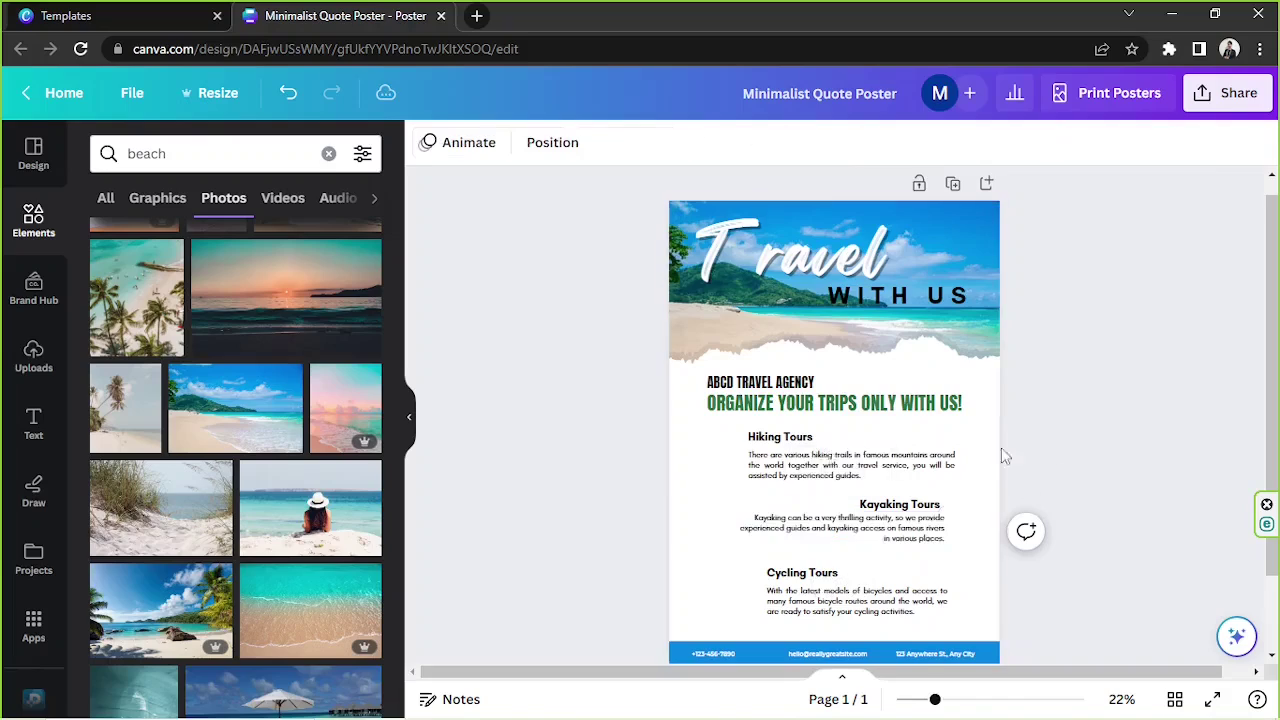
Add a circle frame from a 'frame' search, shrink it to about 12.3 wide, and place it left of Hiking Tours.
{"action": "left_click", "coordinate": [33, 222]}
{"action": "left_click", "coordinate": [166, 150]}
{"action": "type", "text": "fram"}
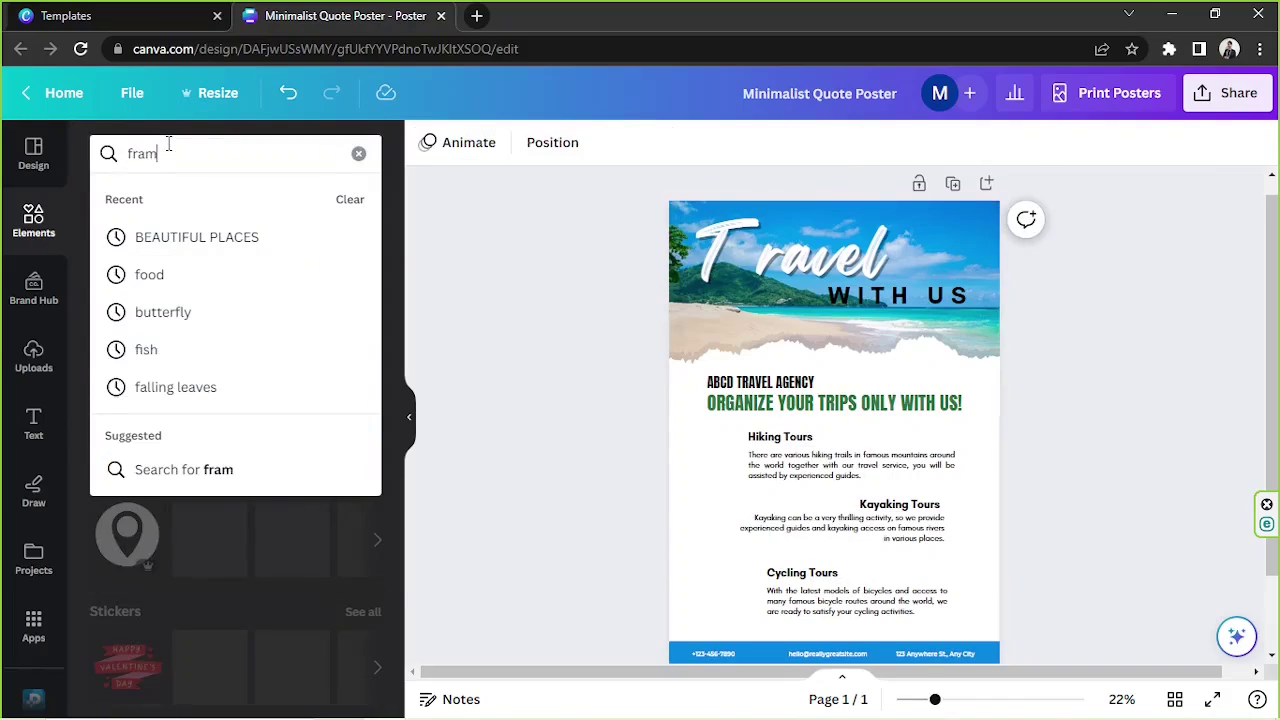
{"action": "type", "text": "e"}
{"action": "key", "text": "Return"}
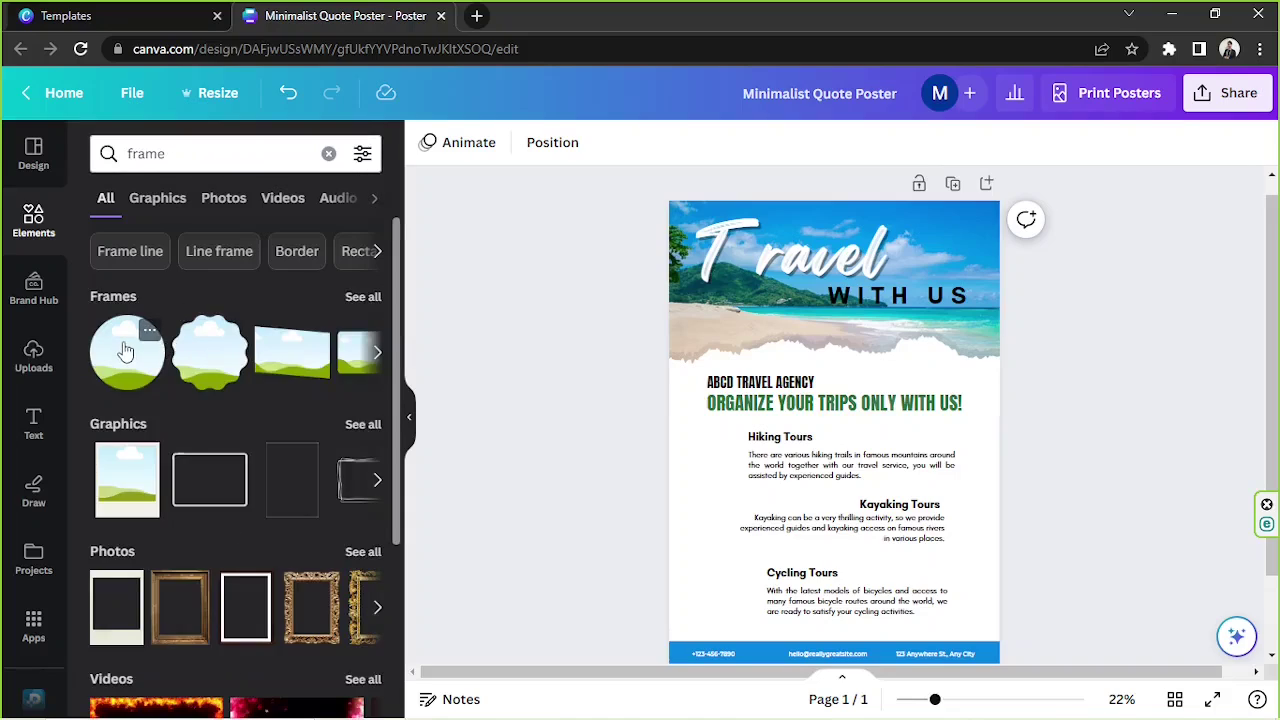
{"action": "left_click", "coordinate": [125, 350]}
{"action": "left_click_drag", "start_coordinate": [921, 346], "coordinate": [716, 448]}
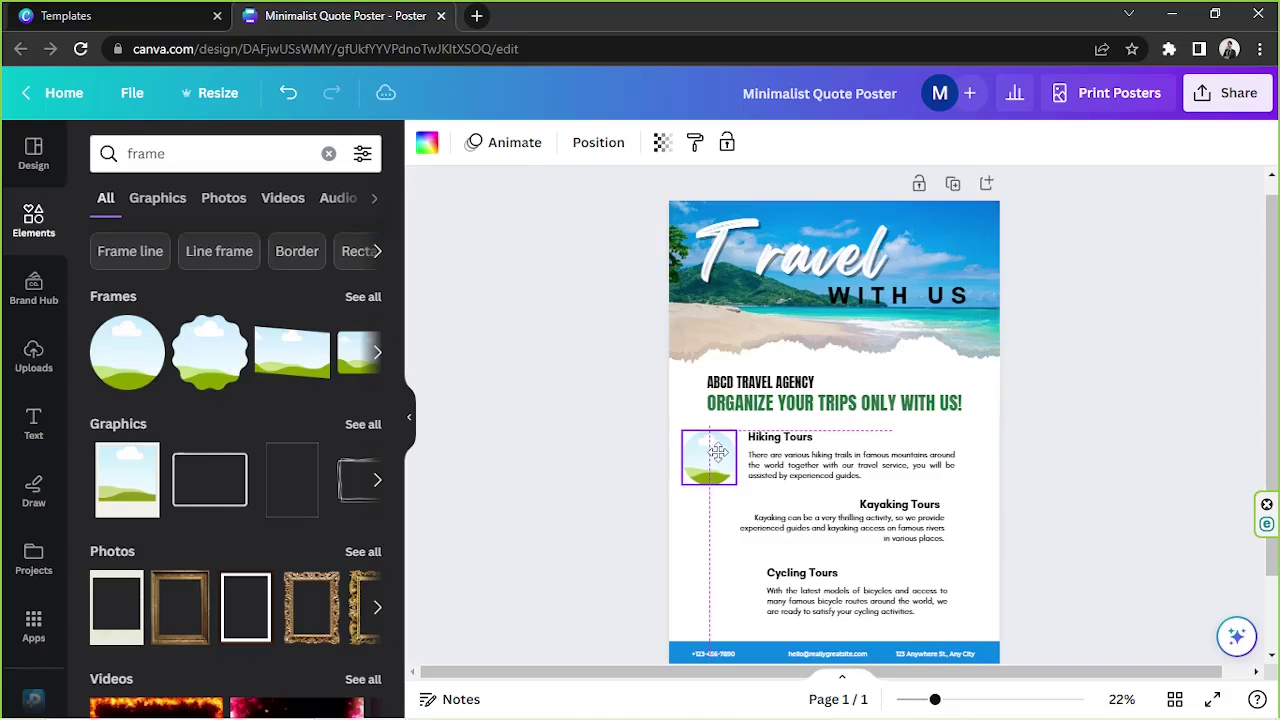
{"action": "left_click_drag", "start_coordinate": [718, 452], "coordinate": [718, 452]}
{"action": "key", "text": "Escape"}
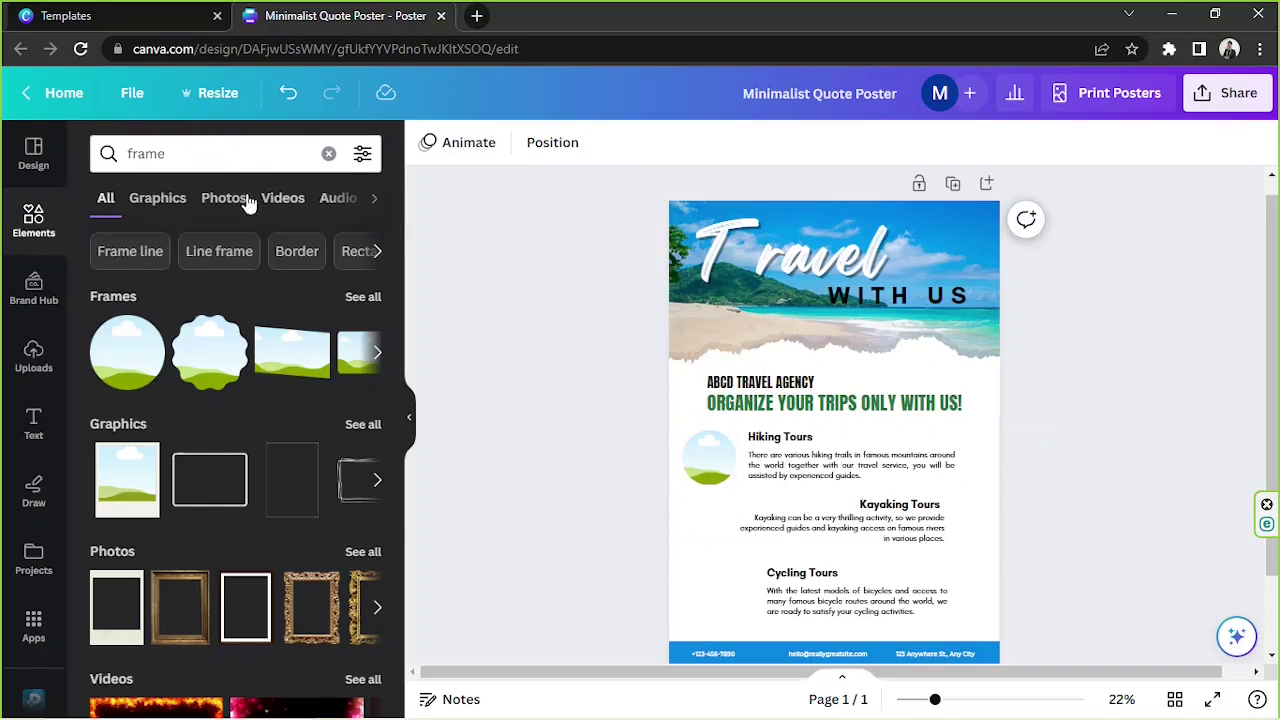
Search Photos for 'travel' and drop the ocean island photo into the circle frame.
{"action": "left_click", "coordinate": [248, 203]}
{"action": "left_click", "coordinate": [233, 157]}
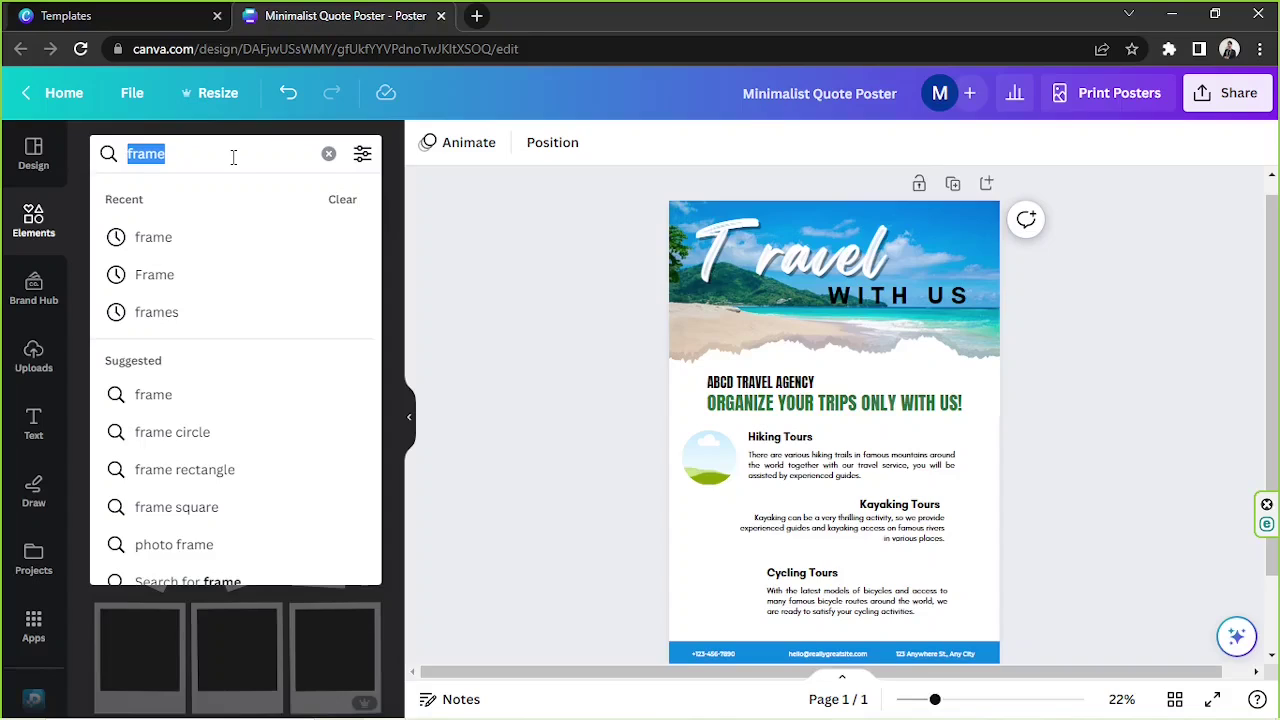
{"action": "type", "text": "travel"}
{"action": "key", "text": "Return"}
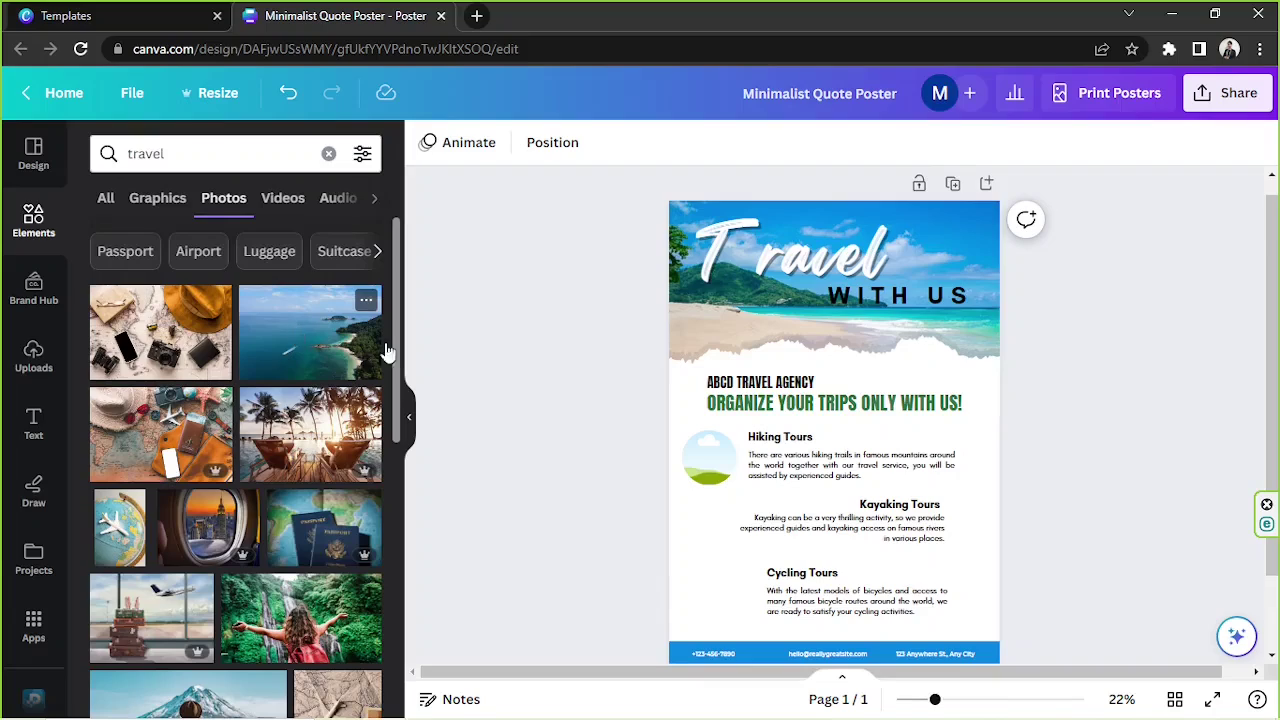
{"action": "left_click_drag", "start_coordinate": [380, 350], "coordinate": [705, 458]}
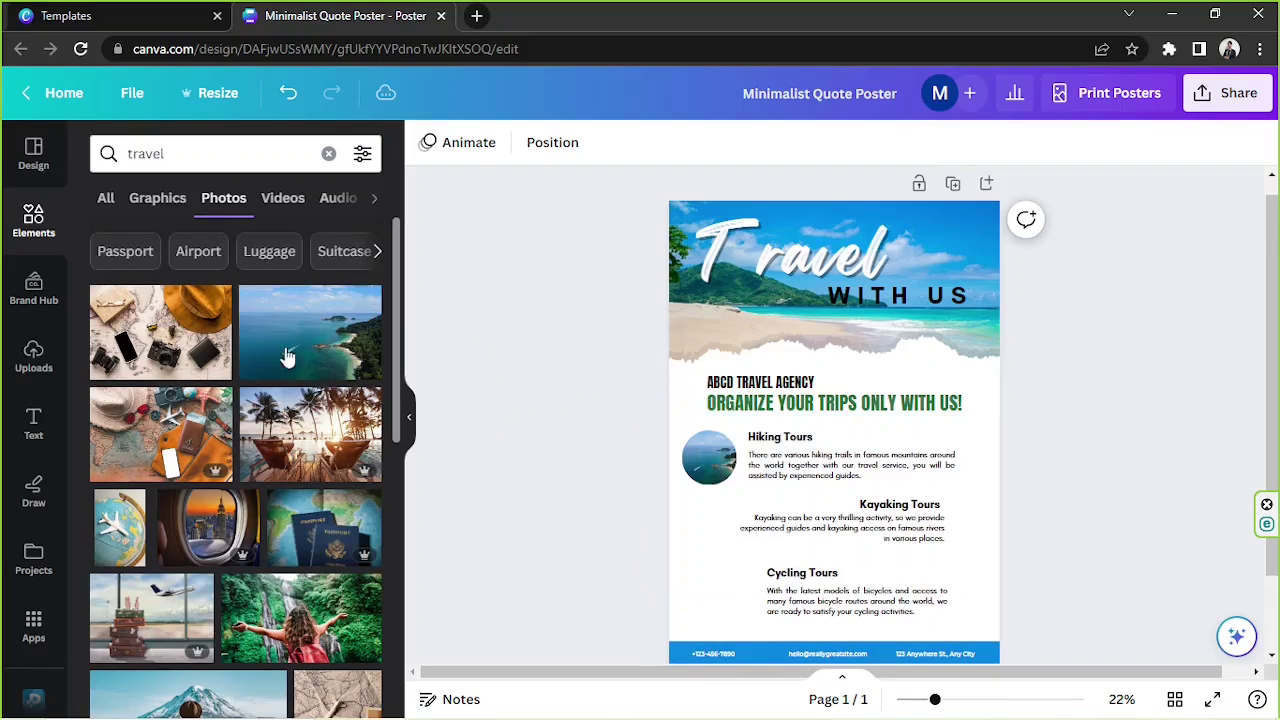
Swap the Hiking Tours circle photo for the woman with outstretched arms.
{"action": "left_click", "coordinate": [786, 441]}
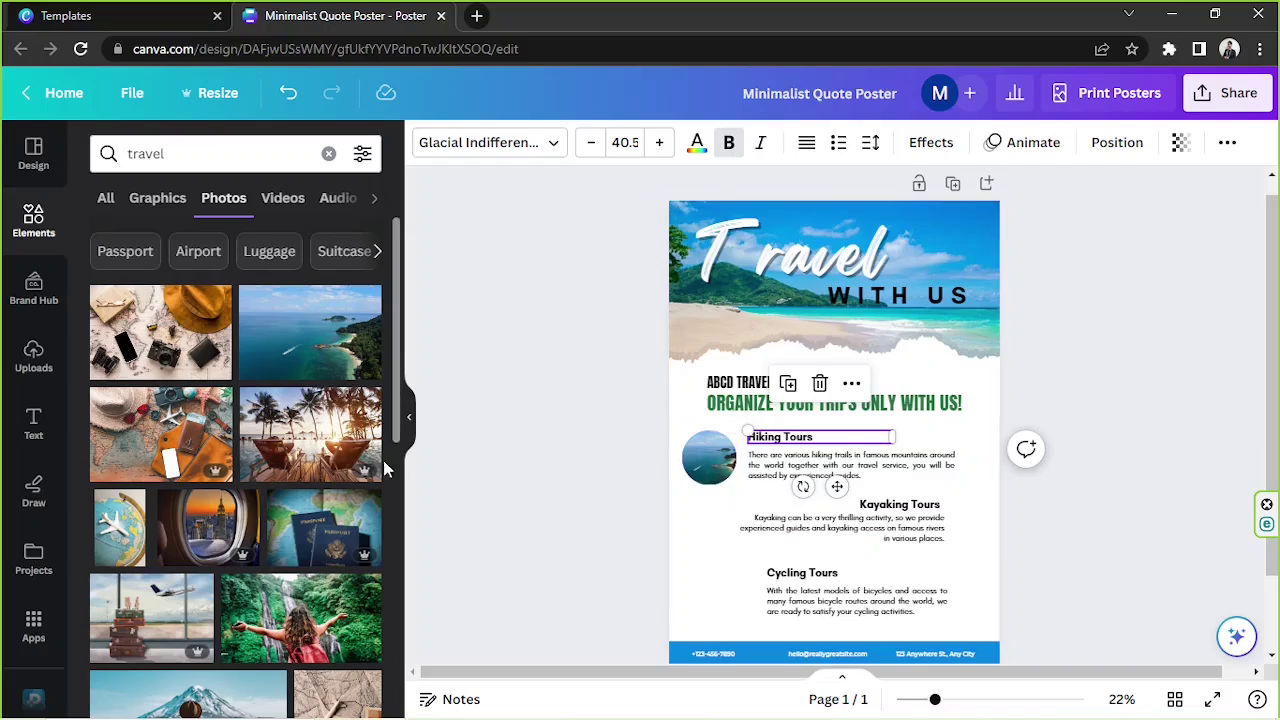
{"action": "scroll", "coordinate": [340, 420], "scroll_direction": "down", "scroll_amount": 1}
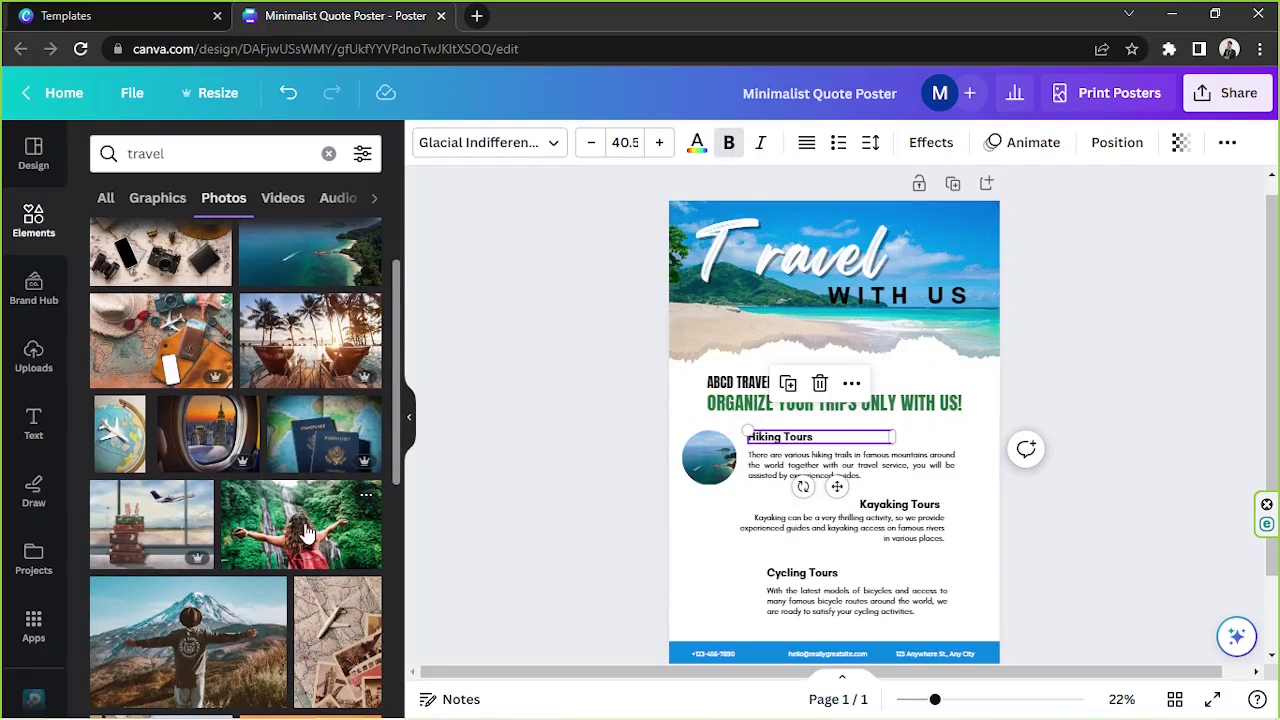
{"action": "left_click_drag", "start_coordinate": [305, 532], "coordinate": [710, 462]}
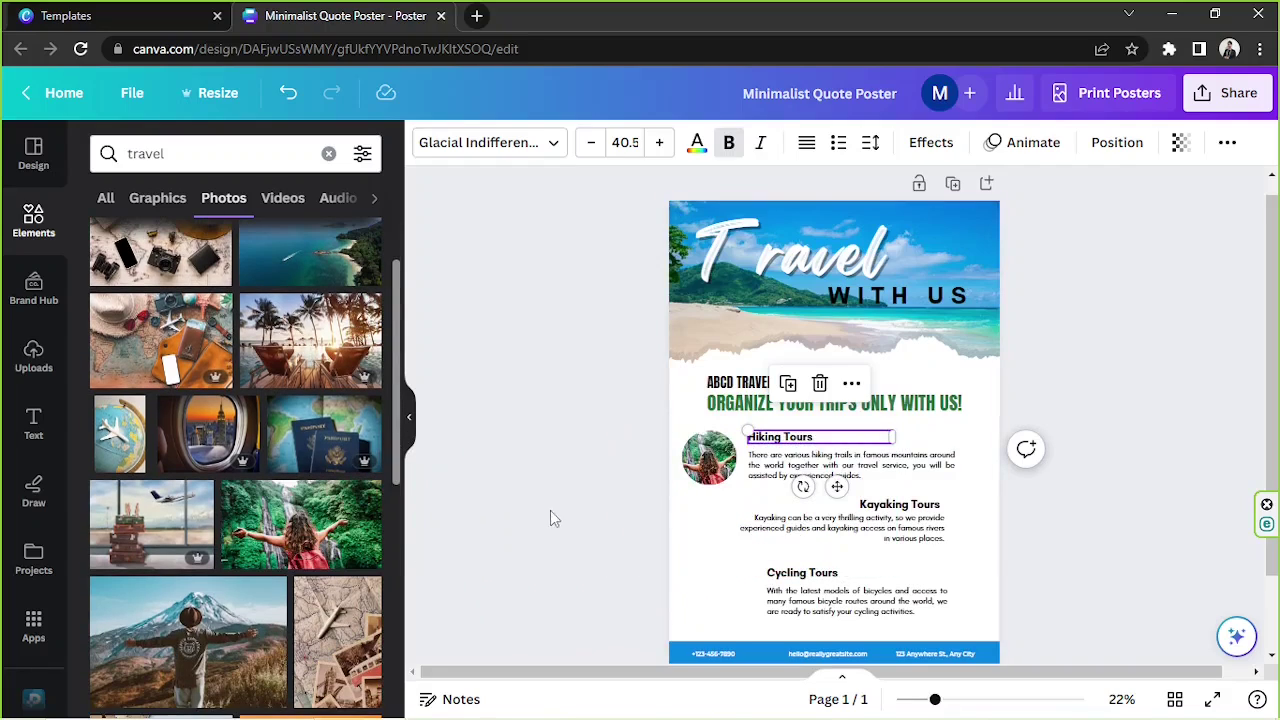
{"action": "left_click", "coordinate": [709, 457]}
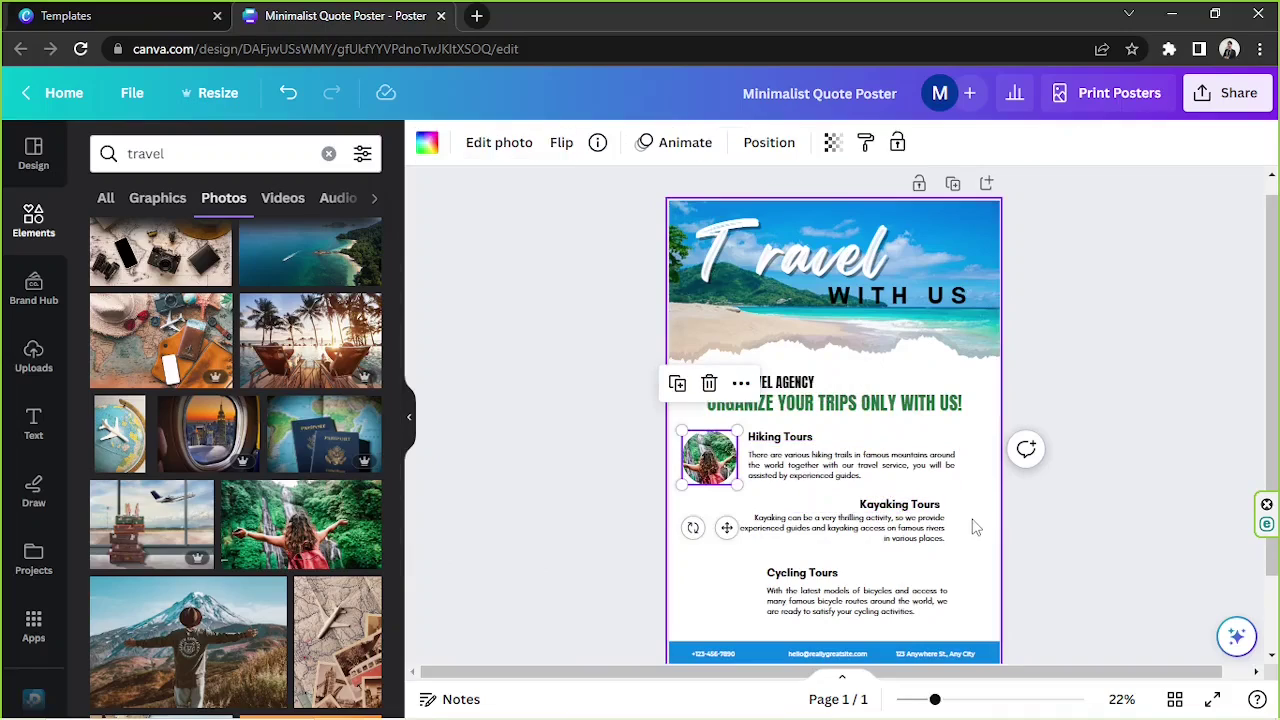
Duplicate the circular photo beside Kayaking Tours and shift the Kayaking text block left.
{"action": "mouse_move", "coordinate": [900, 512]}
{"action": "left_mouse_down"}
{"action": "mouse_move", "coordinate": [872, 510]}
{"action": "mouse_move", "coordinate": [891, 508]}
{"action": "left_mouse_up"}
{"action": "left_click", "coordinate": [733, 468]}
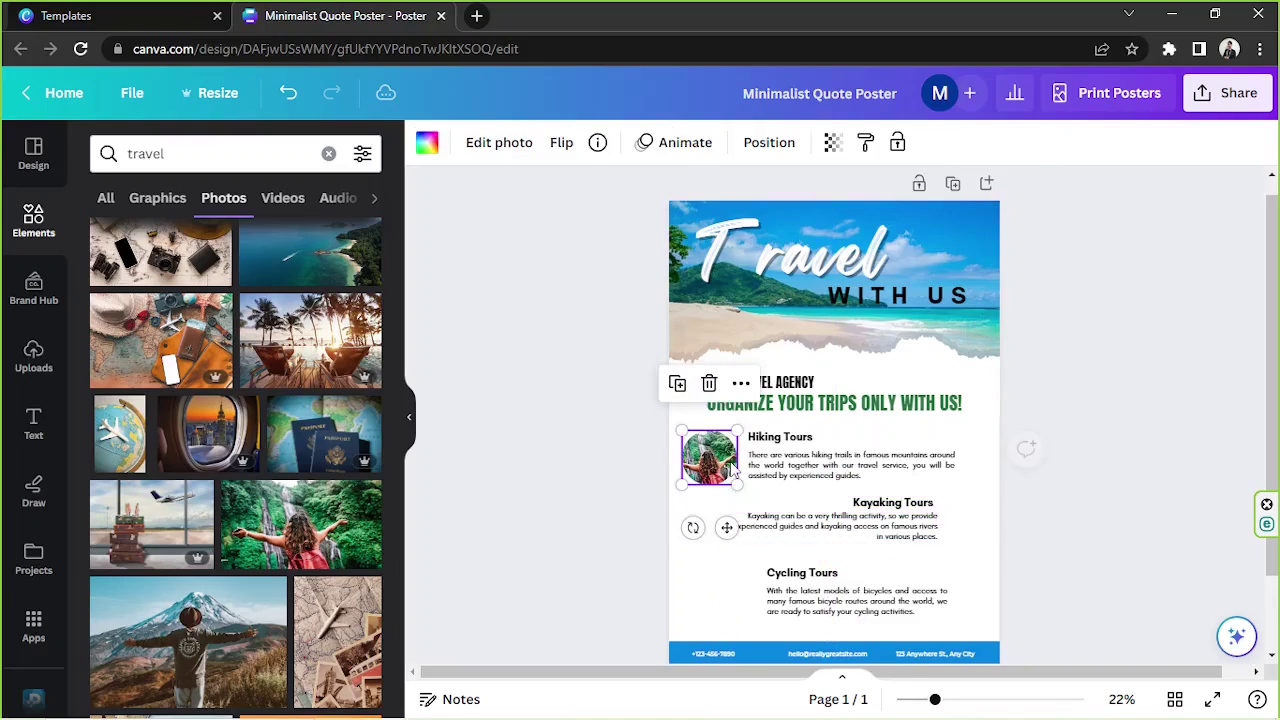
{"action": "left_click", "coordinate": [677, 386]}
{"action": "left_click_drag", "start_coordinate": [800, 500], "coordinate": [956, 519]}
{"action": "left_click", "coordinate": [826, 500]}
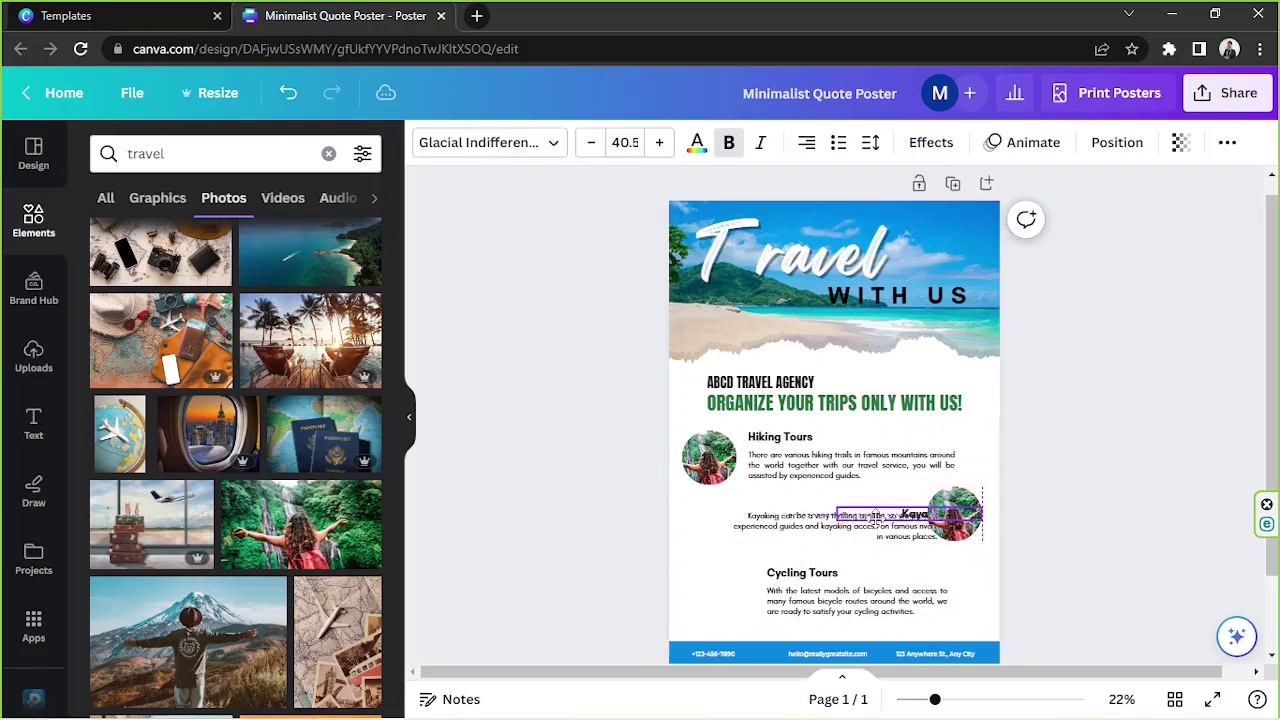
{"action": "key", "text": "ctrl+z"}
{"action": "left_click", "coordinate": [697, 514]}
{"action": "left_click_drag", "start_coordinate": [697, 514], "coordinate": [942, 536]}
{"action": "mouse_move", "coordinate": [865, 521]}
{"action": "left_mouse_down"}
{"action": "mouse_move", "coordinate": [840, 518]}
{"action": "mouse_move", "coordinate": [845, 530]}
{"action": "left_mouse_up"}
{"action": "left_click_drag", "start_coordinate": [956, 516], "coordinate": [962, 520]}
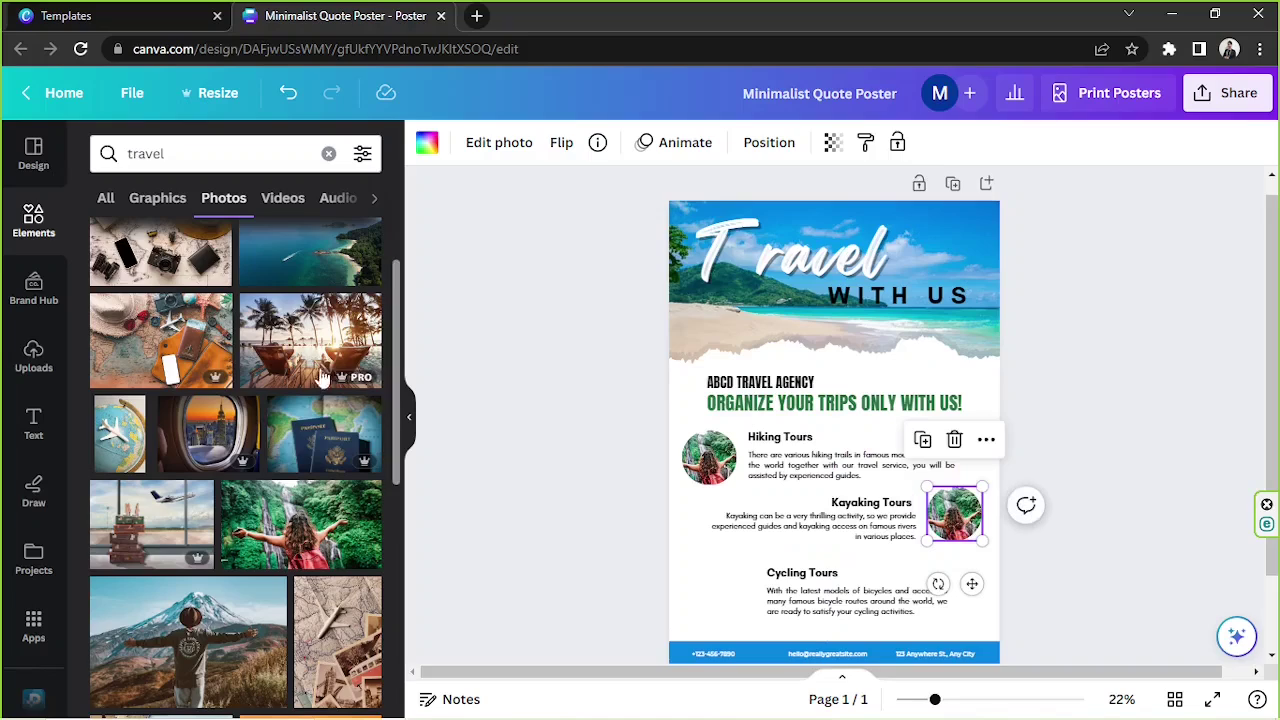
Search Photos for 'kayaking' and drop a kayak photo into the Kayaking Tours circle.
{"action": "left_click", "coordinate": [203, 152]}
{"action": "type", "text": "kayaking"}
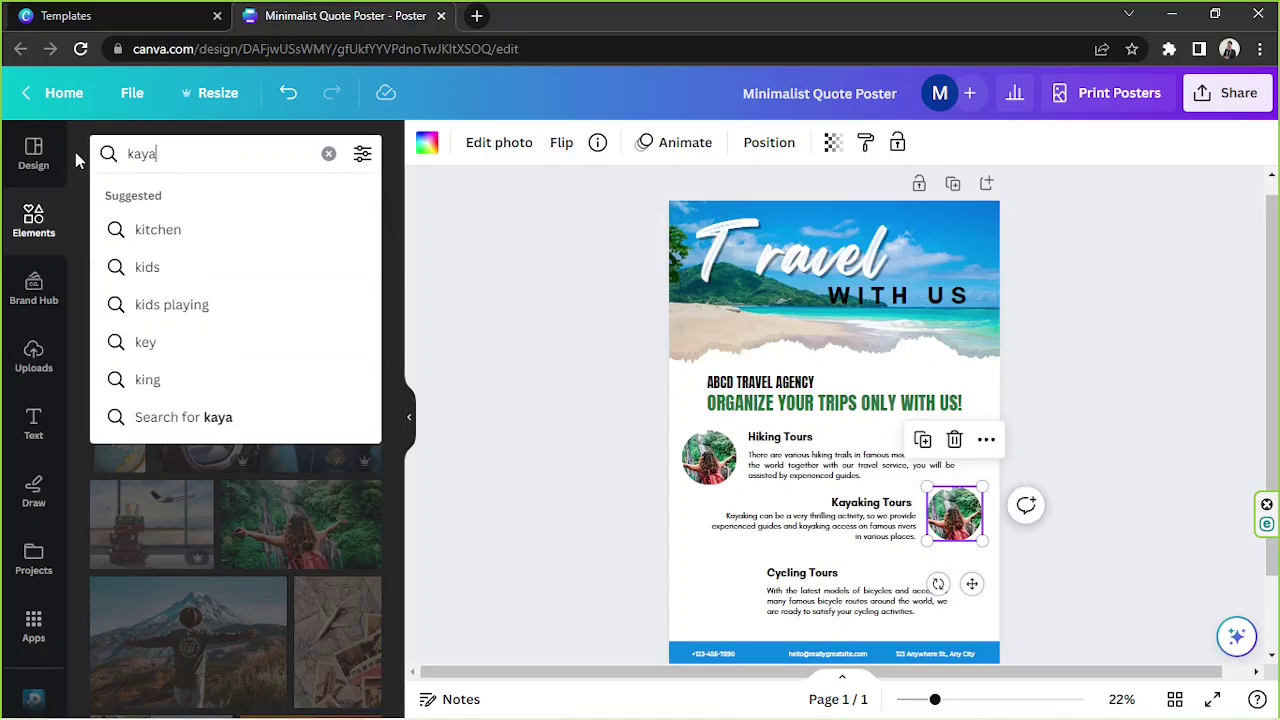
{"action": "key", "text": "Return"}
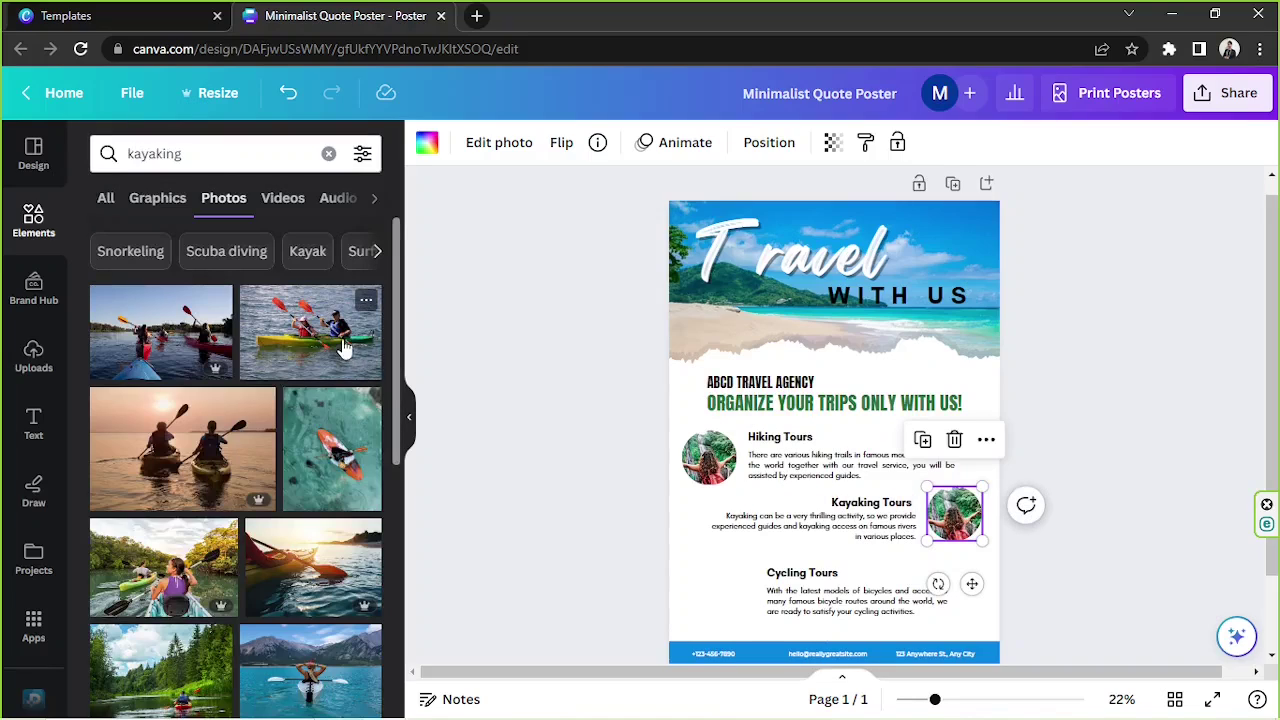
{"action": "left_click_drag", "start_coordinate": [305, 345], "coordinate": [955, 512]}
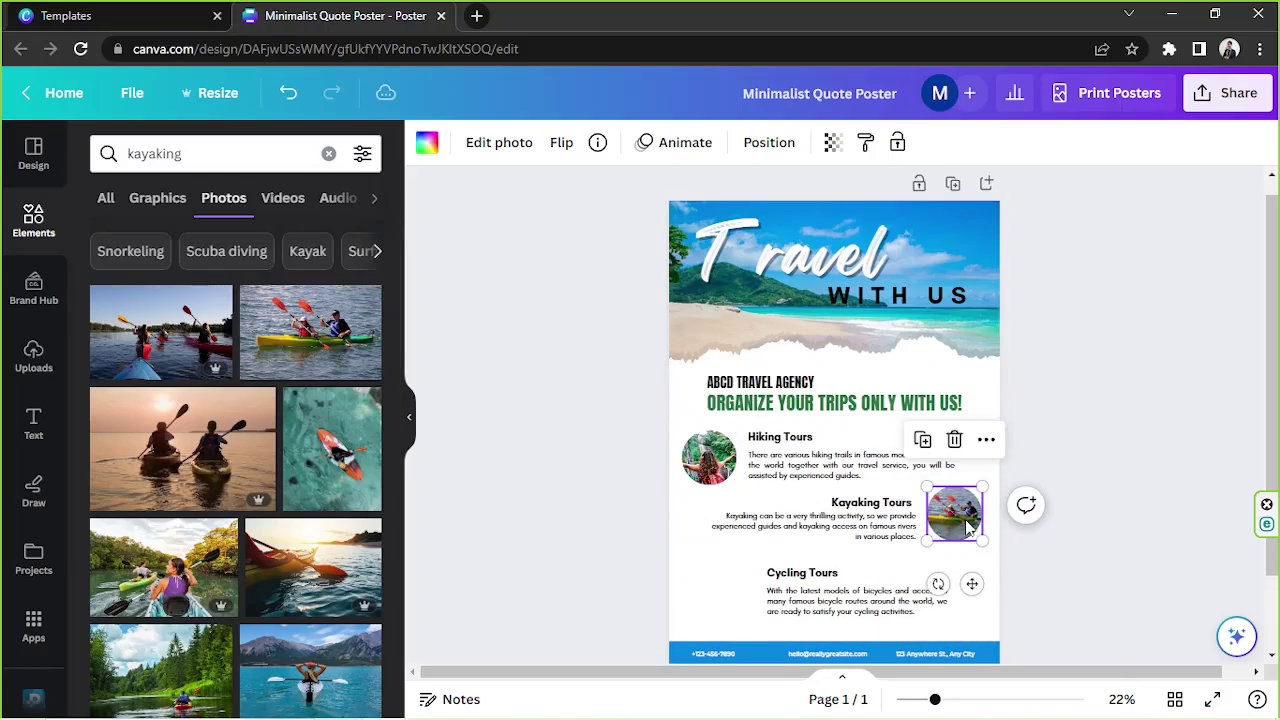
{"action": "scroll", "coordinate": [1114, 414], "scroll_direction": "down", "scroll_amount": 2}
{"action": "scroll", "coordinate": [1118, 418], "scroll_direction": "up", "scroll_amount": 2}
{"action": "scroll", "coordinate": [1093, 442], "scroll_direction": "down", "scroll_amount": 1}
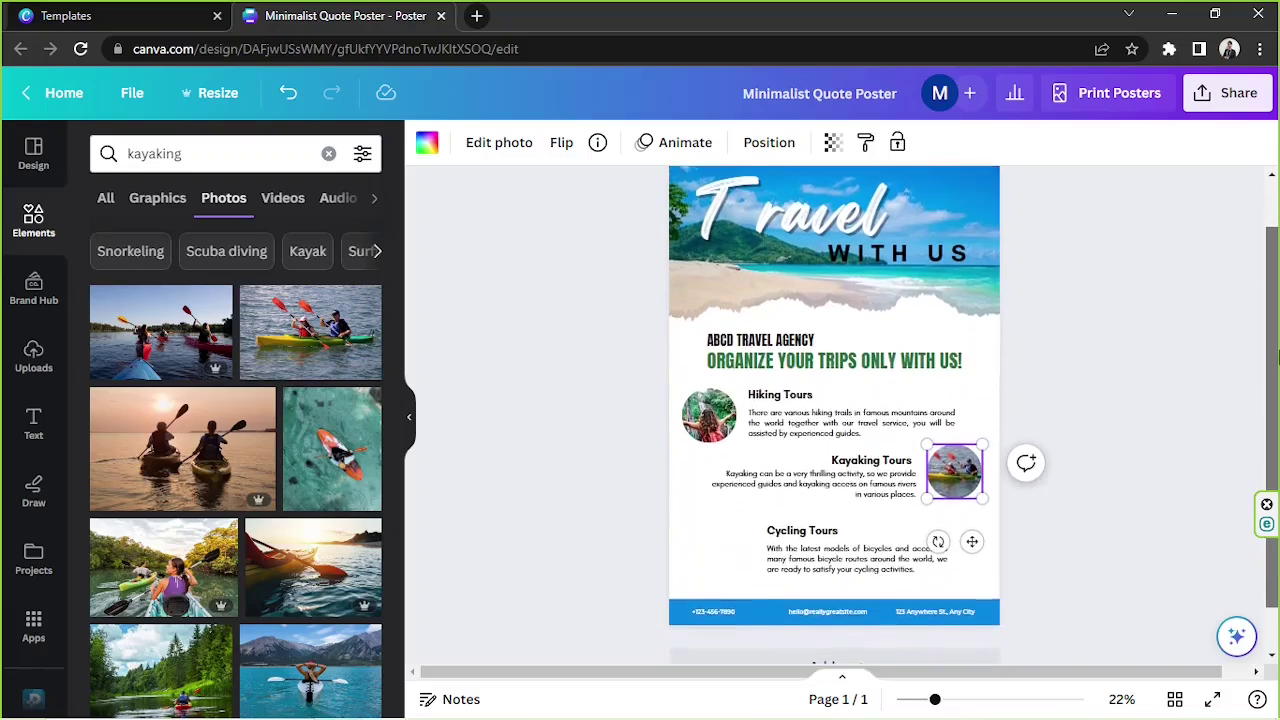
{"action": "left_click", "coordinate": [1093, 442]}
{"action": "scroll", "coordinate": [1093, 442], "scroll_direction": "up", "scroll_amount": 1}
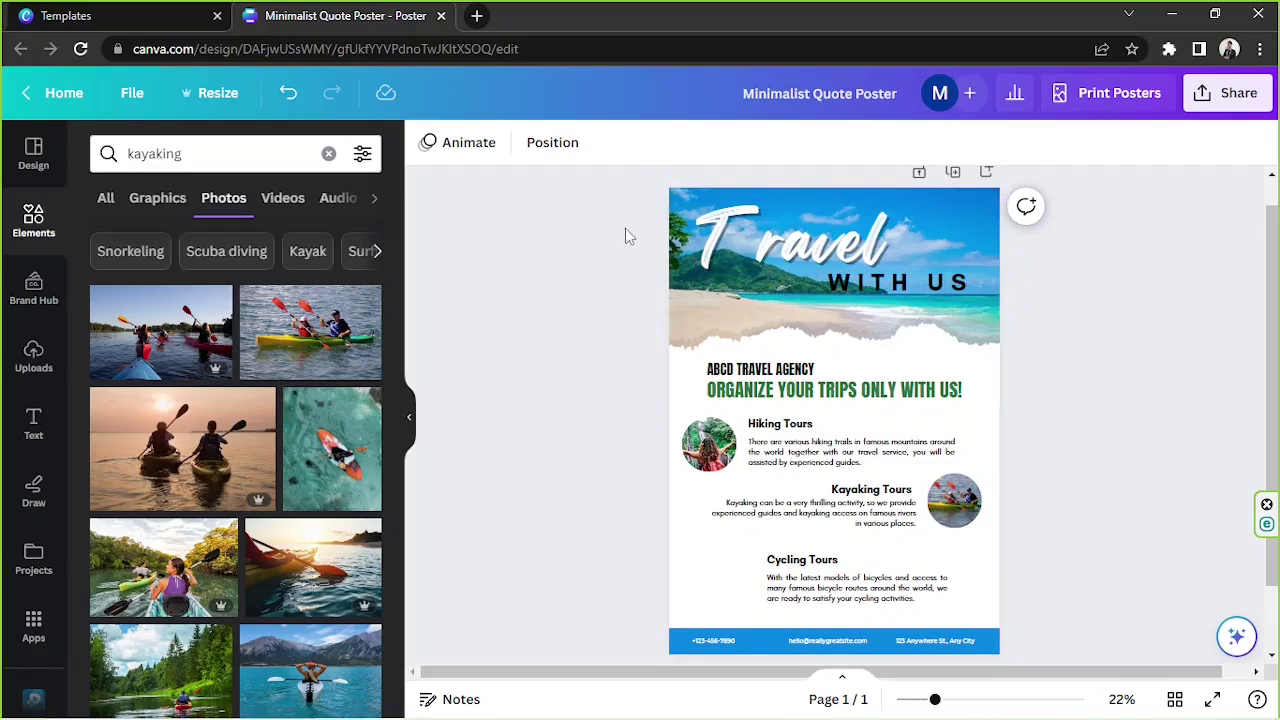
Duplicate the kayaking circle photo and place the copy beside Cycling Tours.
{"action": "left_click_drag", "start_coordinate": [612, 208], "coordinate": [1062, 604]}
{"action": "left_click", "coordinate": [1114, 490]}
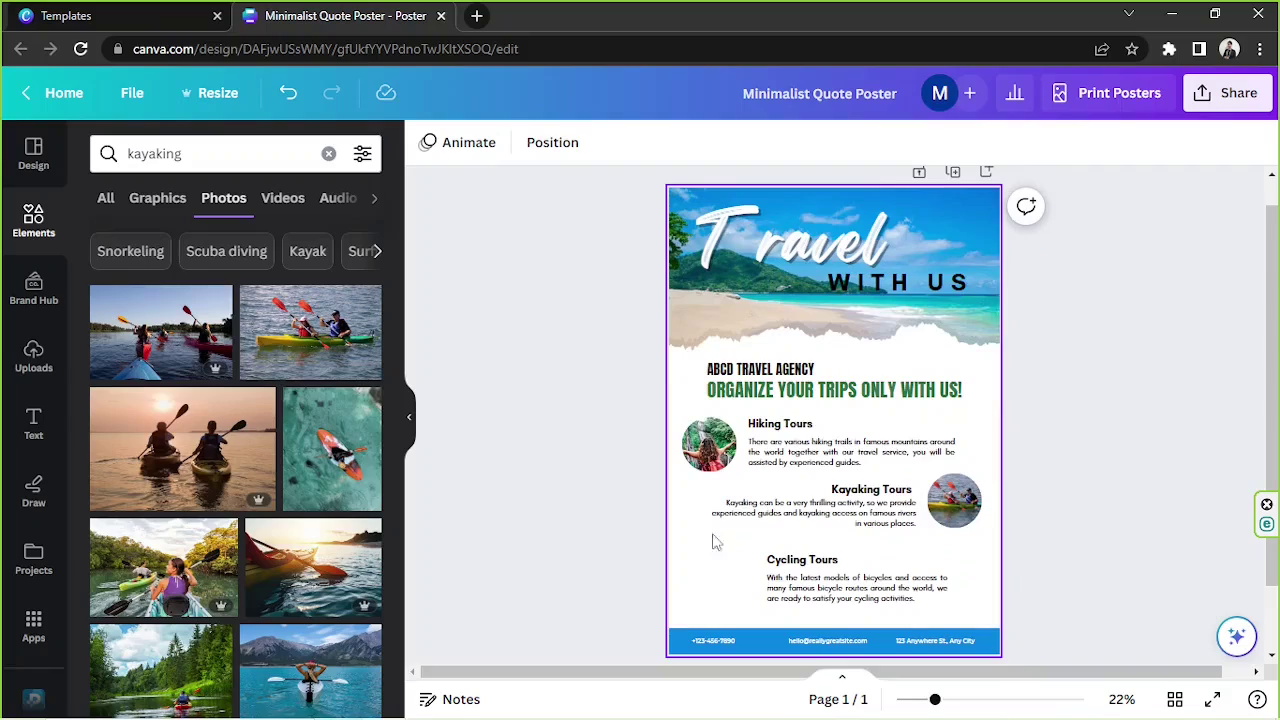
{"action": "left_click", "coordinate": [953, 500]}
{"action": "left_click", "coordinate": [922, 427]}
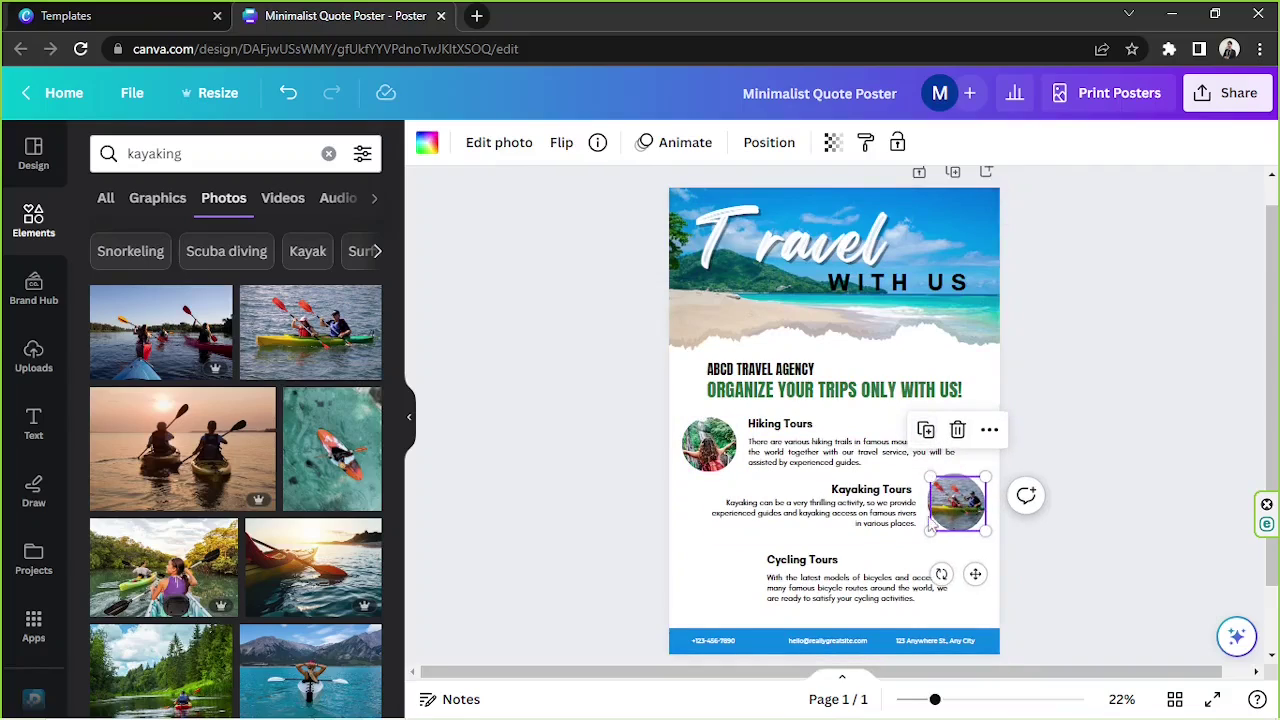
{"action": "left_click_drag", "start_coordinate": [955, 505], "coordinate": [721, 583]}
Search photos for 'cycling' and drop a cyclist photo into the Cycling Tours frame.
{"action": "left_click", "coordinate": [205, 163]}
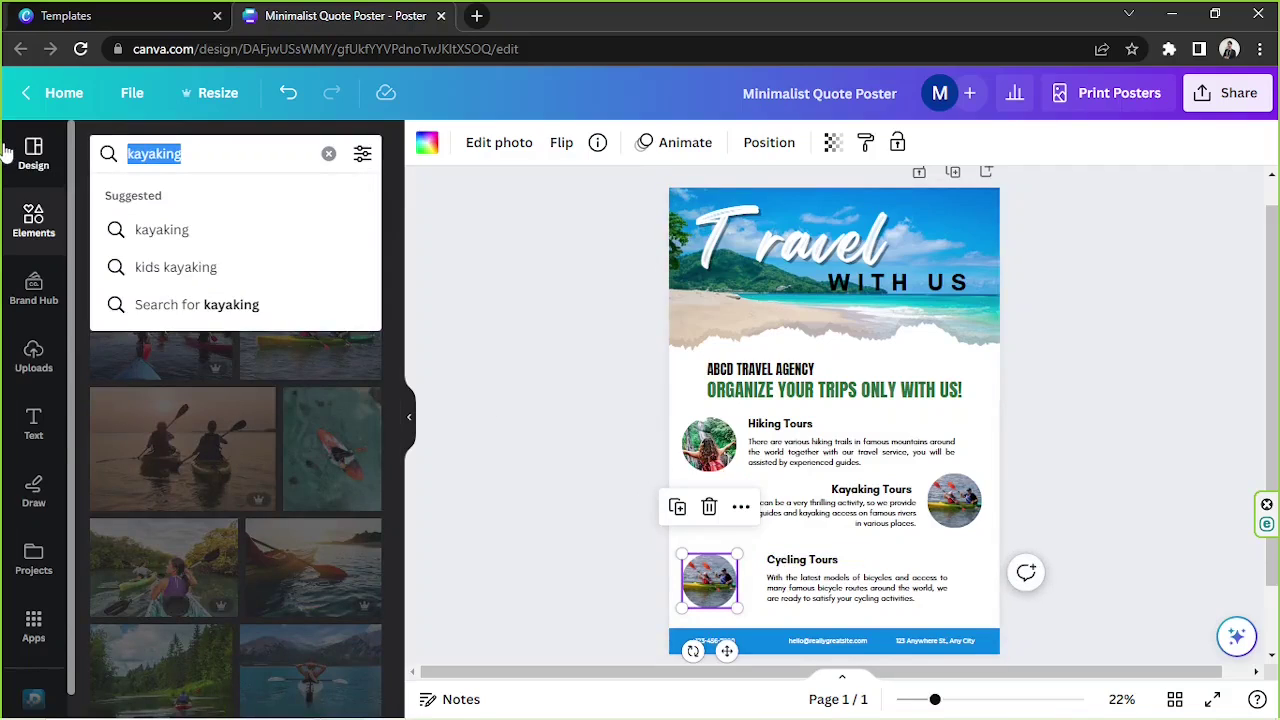
{"action": "type", "text": "cycling"}
{"action": "key", "text": "Return"}
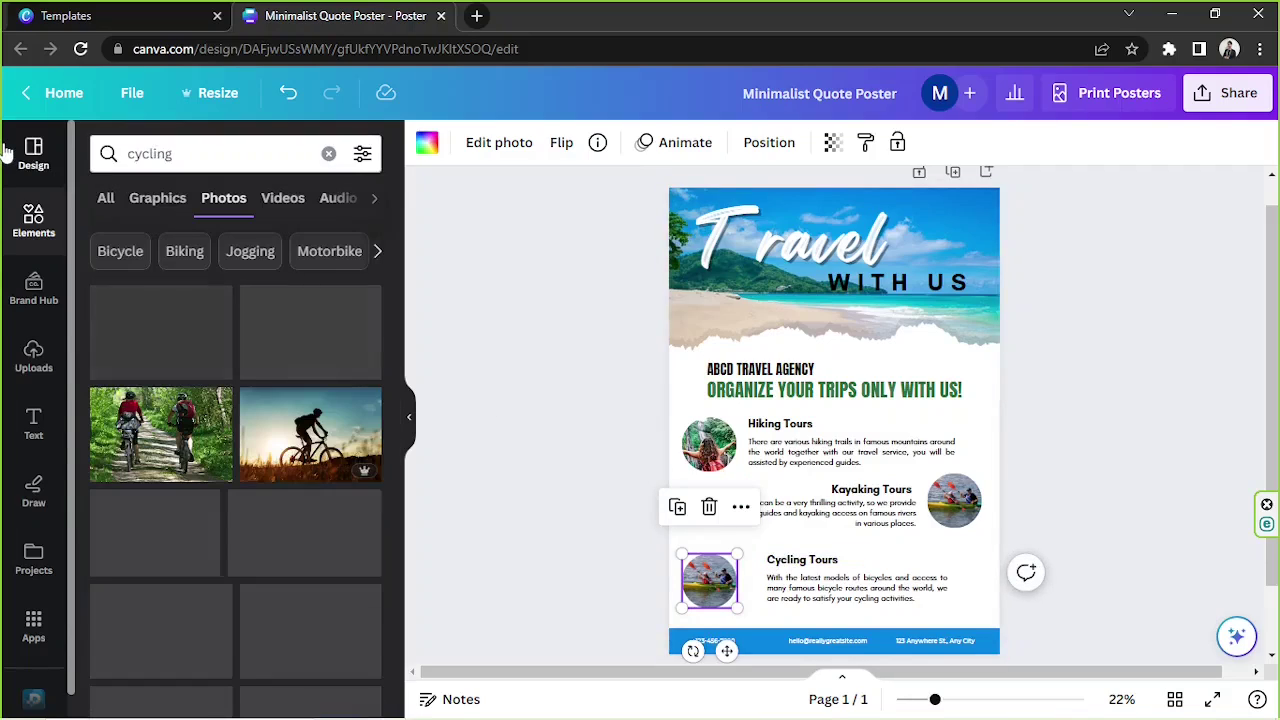
{"action": "left_click_drag", "start_coordinate": [145, 360], "coordinate": [707, 588]}
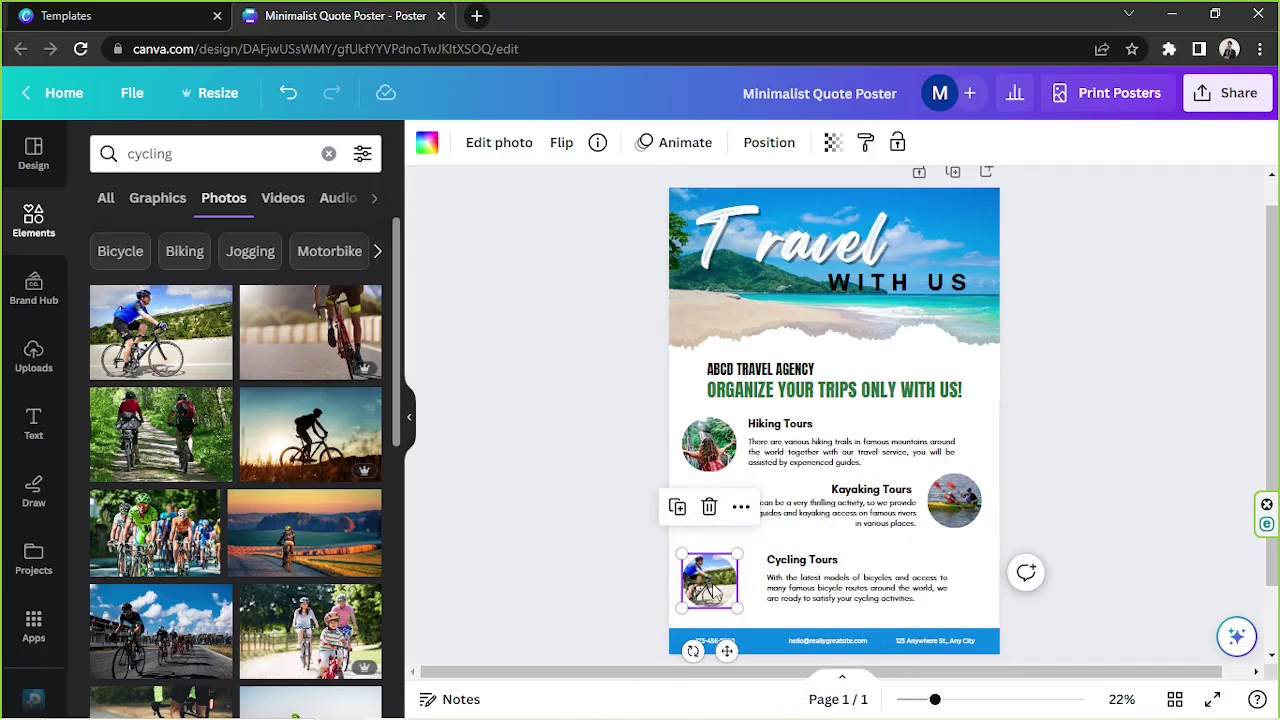
Reposition the kayaking circle and shift the Cycling Tours heading and body text.
{"action": "left_click", "coordinate": [1074, 480]}
{"action": "left_click_drag", "start_coordinate": [965, 498], "coordinate": [971, 505]}
{"action": "left_click", "coordinate": [1119, 518]}
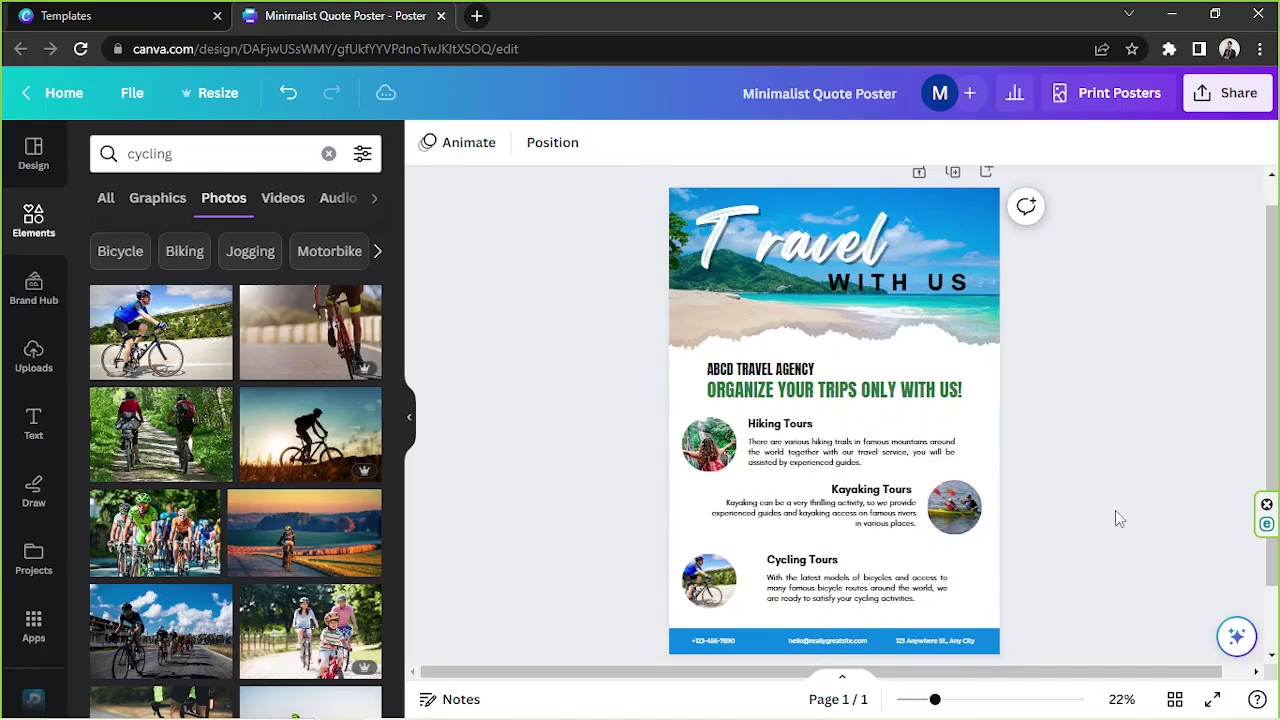
{"action": "left_click", "coordinate": [704, 585]}
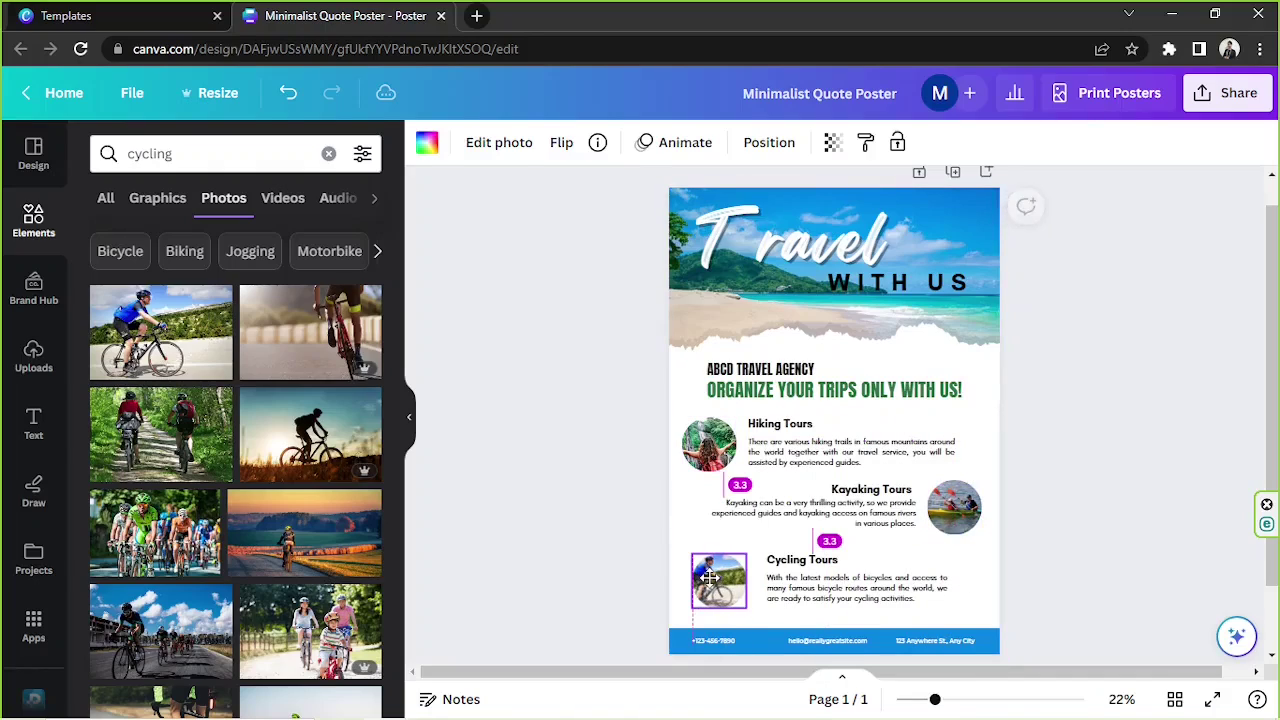
{"action": "left_click", "coordinate": [826, 580]}
{"action": "mouse_move", "coordinate": [826, 580]}
{"action": "left_mouse_down"}
{"action": "mouse_move", "coordinate": [808, 578]}
{"action": "mouse_move", "coordinate": [826, 578]}
{"action": "left_mouse_up"}
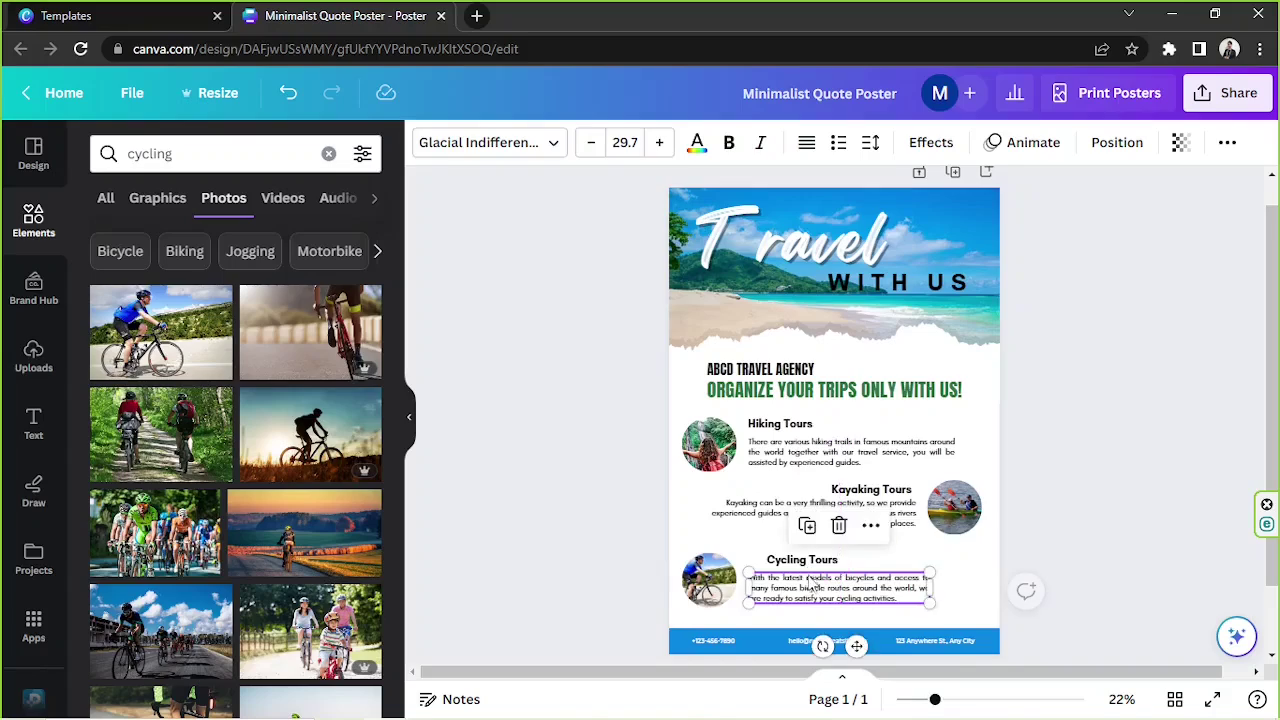
{"action": "left_click_drag", "start_coordinate": [758, 542], "coordinate": [774, 578]}
{"action": "left_click", "coordinate": [1037, 400]}
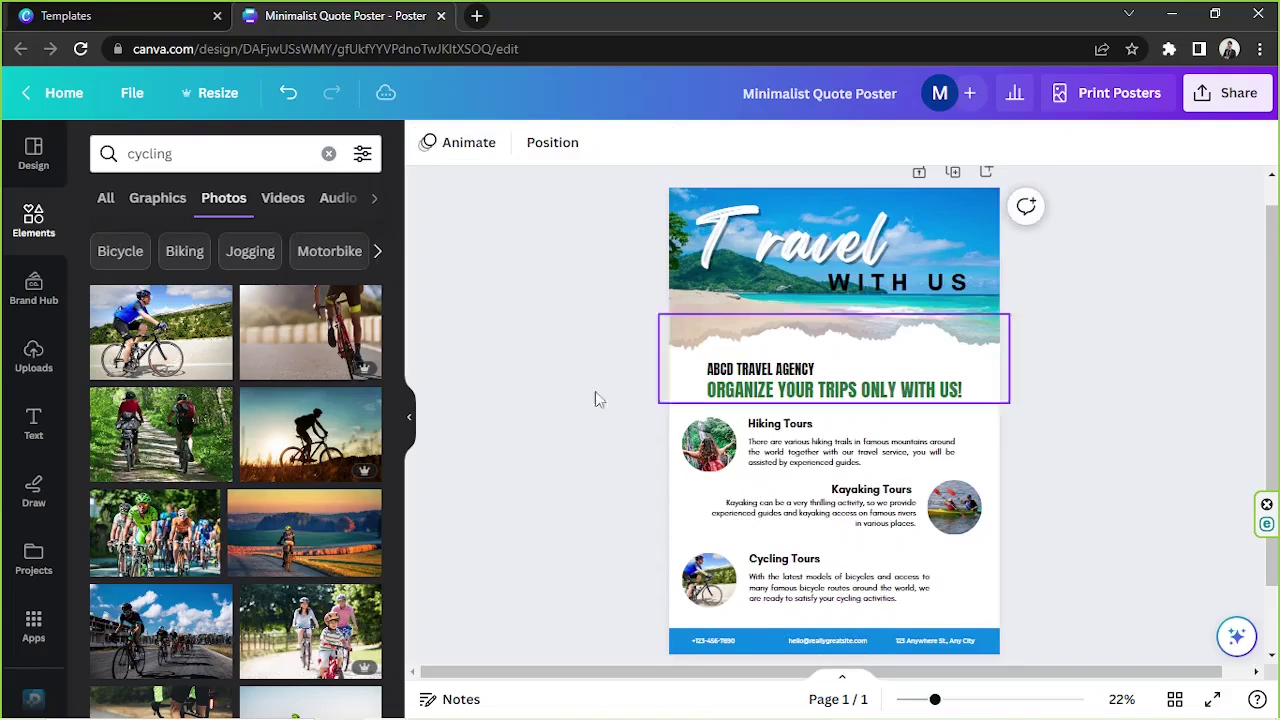
Search 'circle', switch to Graphics, and add the brush-edged circle over the Hiking Tours area.
{"action": "left_click_drag", "start_coordinate": [173, 153], "coordinate": [49, 157]}
{"action": "type", "text": "circle"}
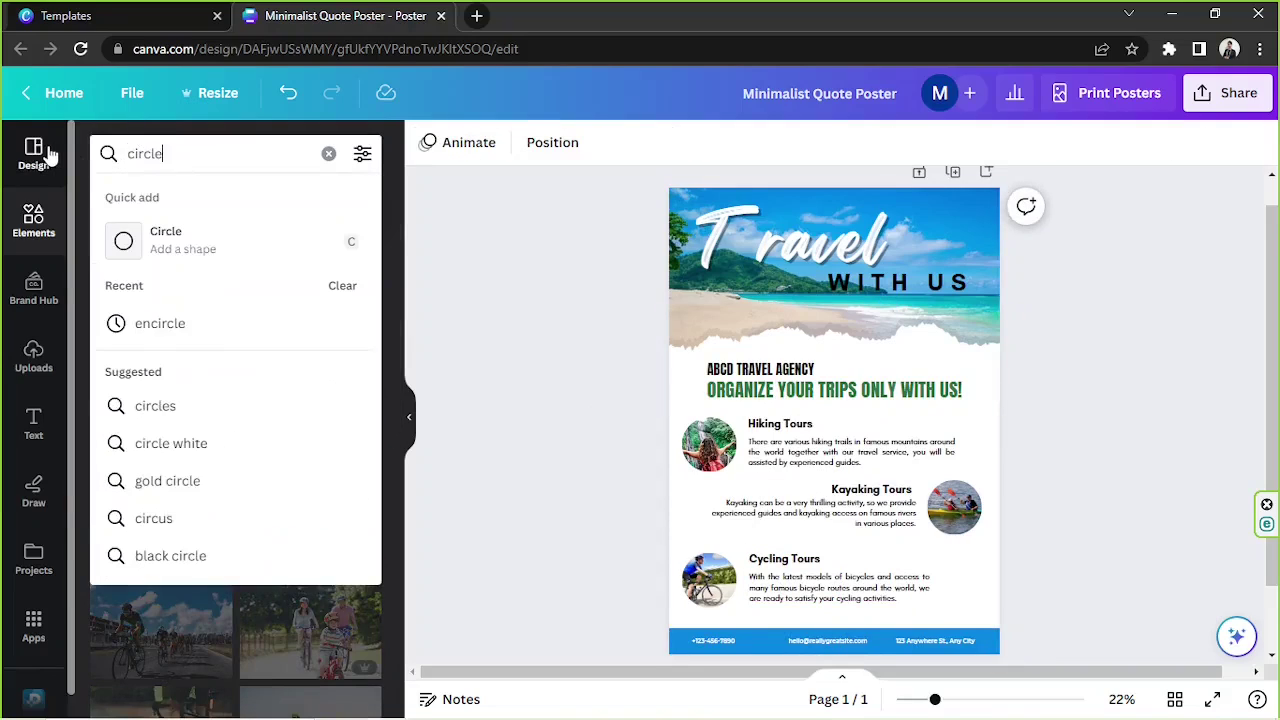
{"action": "key", "text": "Return"}
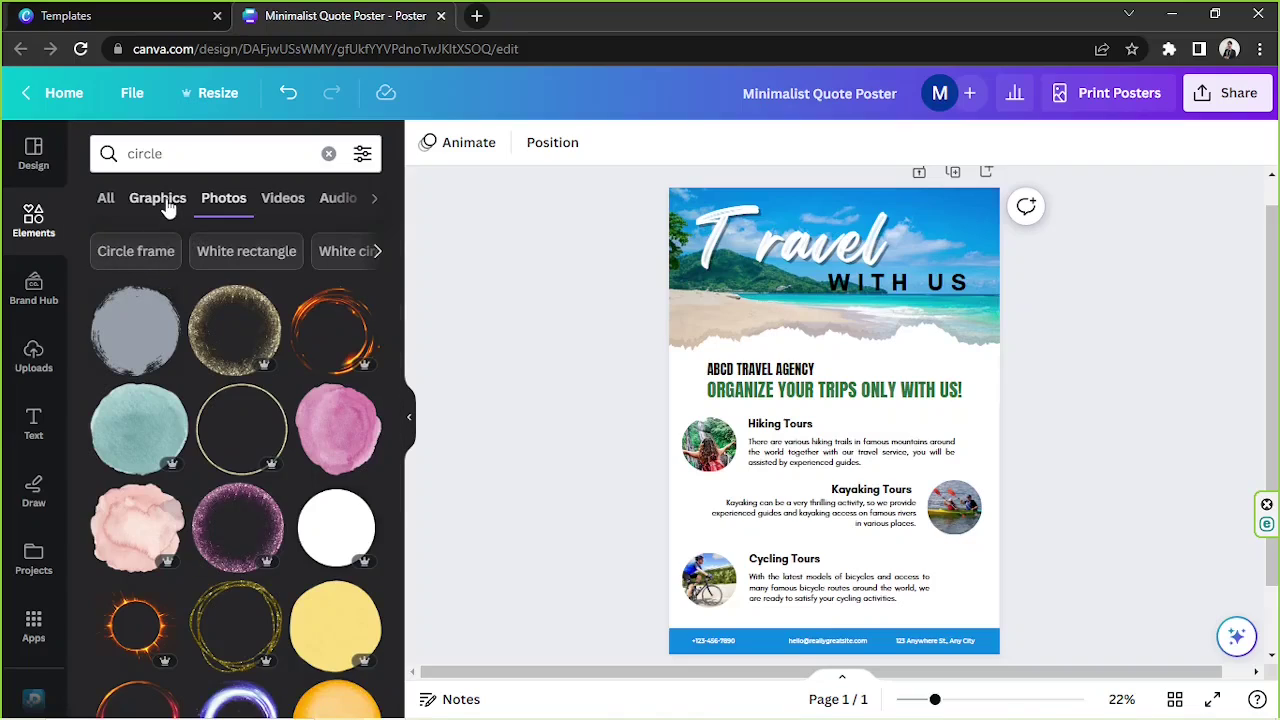
{"action": "left_click", "coordinate": [167, 205]}
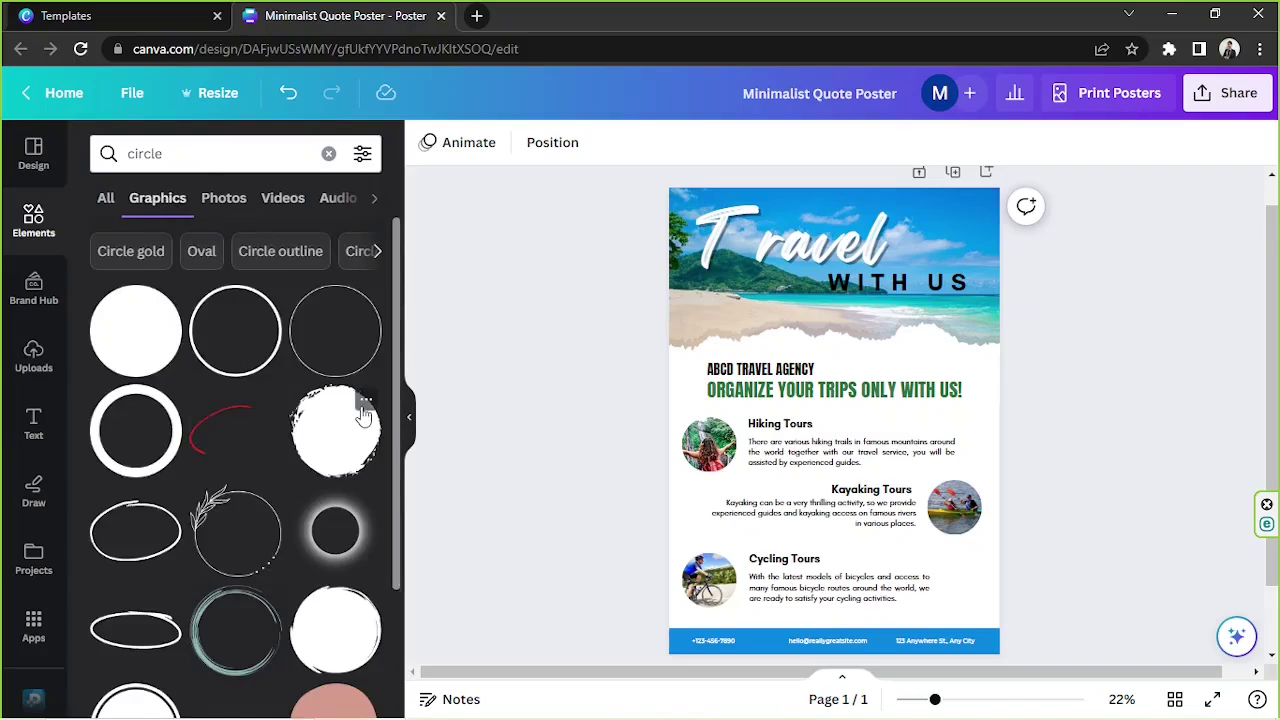
{"action": "scroll", "coordinate": [365, 415], "scroll_direction": "down", "scroll_amount": 5}
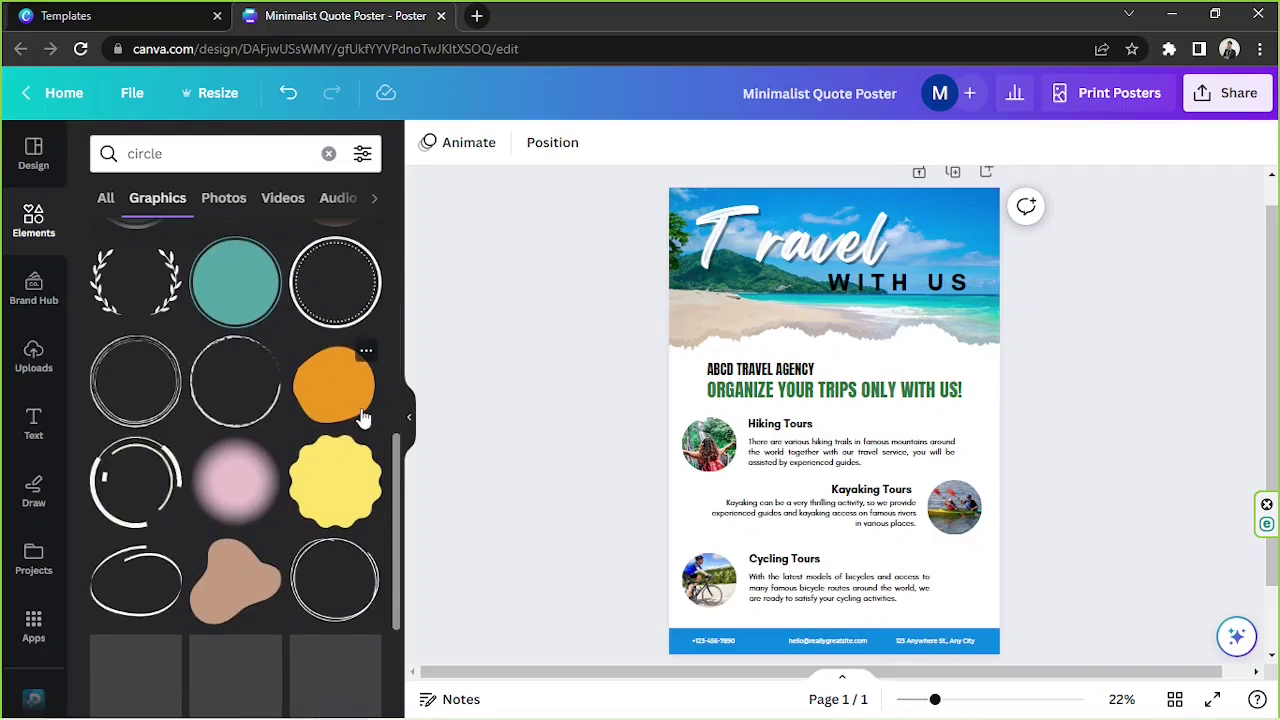
{"action": "scroll", "coordinate": [365, 418], "scroll_direction": "up", "scroll_amount": 3}
{"action": "left_click", "coordinate": [366, 390]}
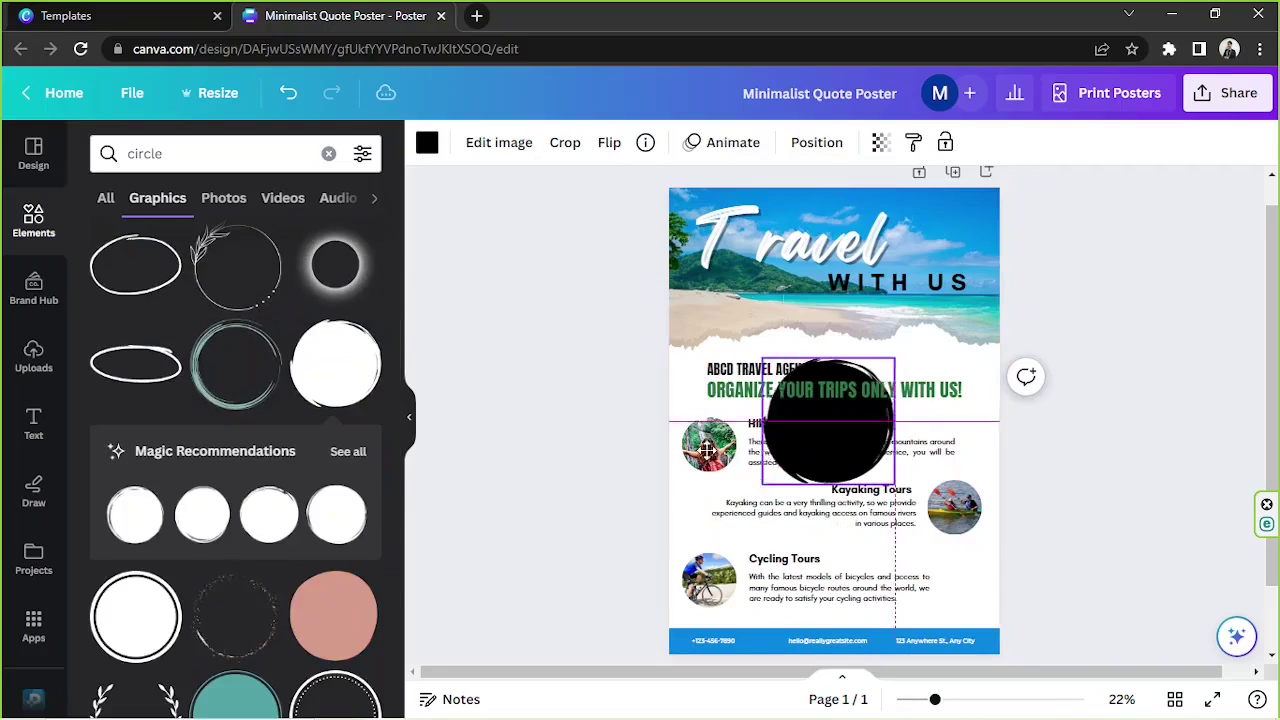
{"action": "left_click_drag", "start_coordinate": [830, 430], "coordinate": [700, 446]}
{"action": "left_click", "coordinate": [427, 144]}
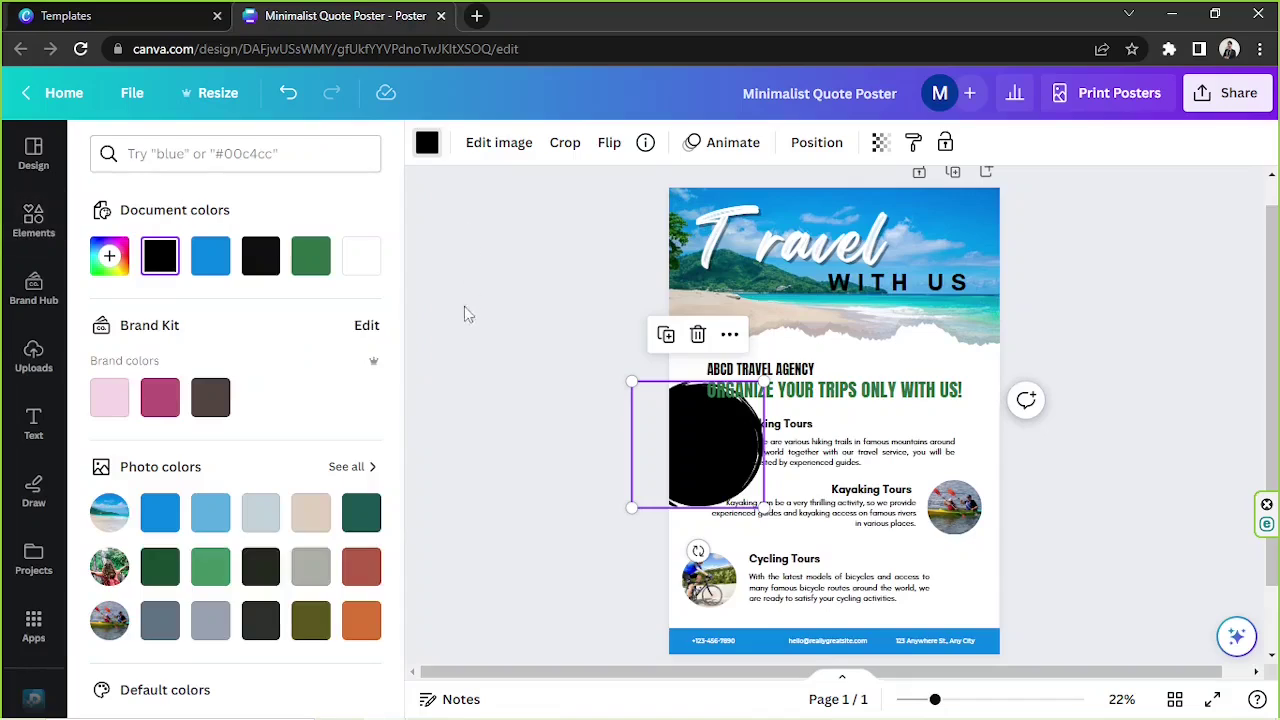
Colour the brush circle with the sea's teal #00AAC2 via eyedropper and move it to the left edge.
{"action": "left_click", "coordinate": [106, 268]}
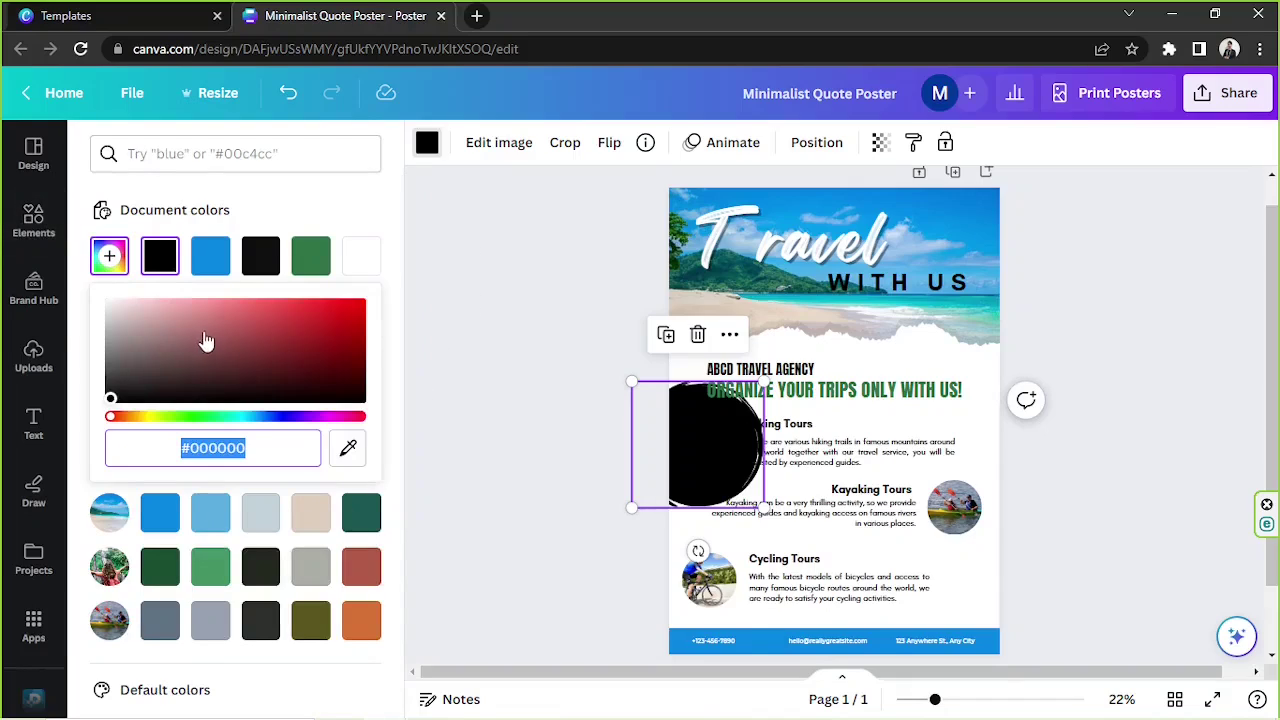
{"action": "left_click", "coordinate": [348, 447]}
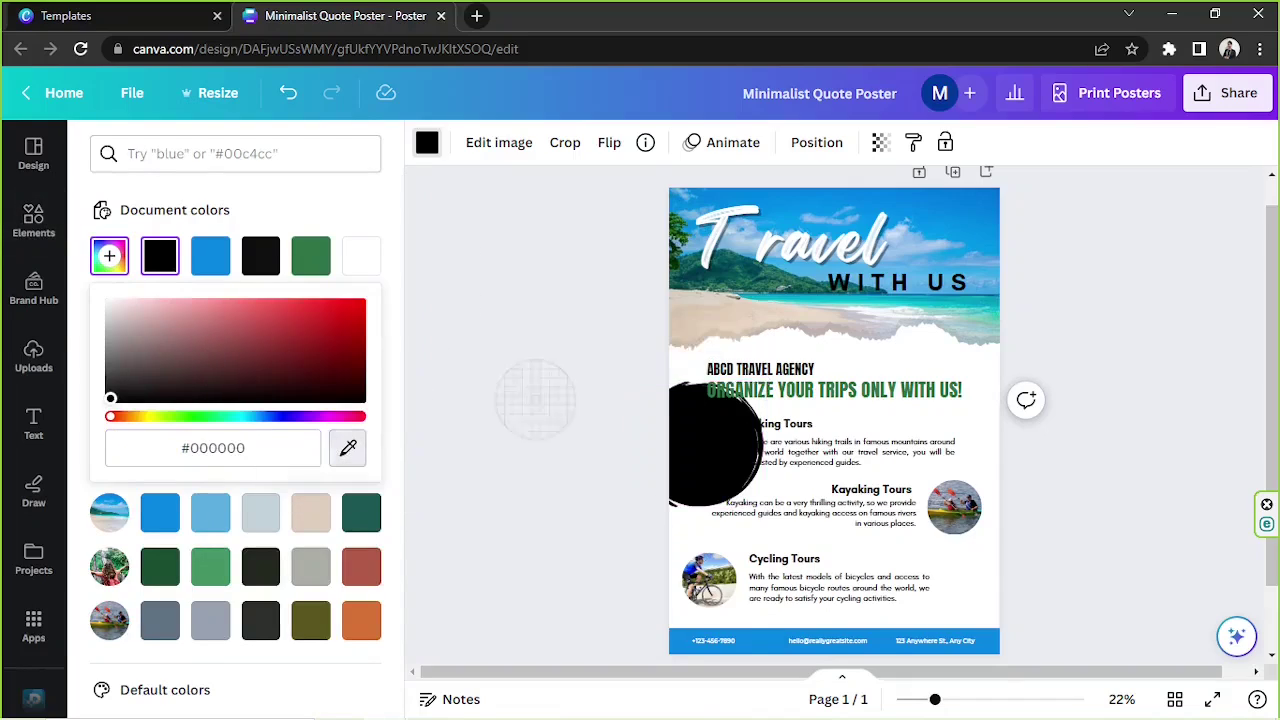
{"action": "left_click", "coordinate": [791, 297]}
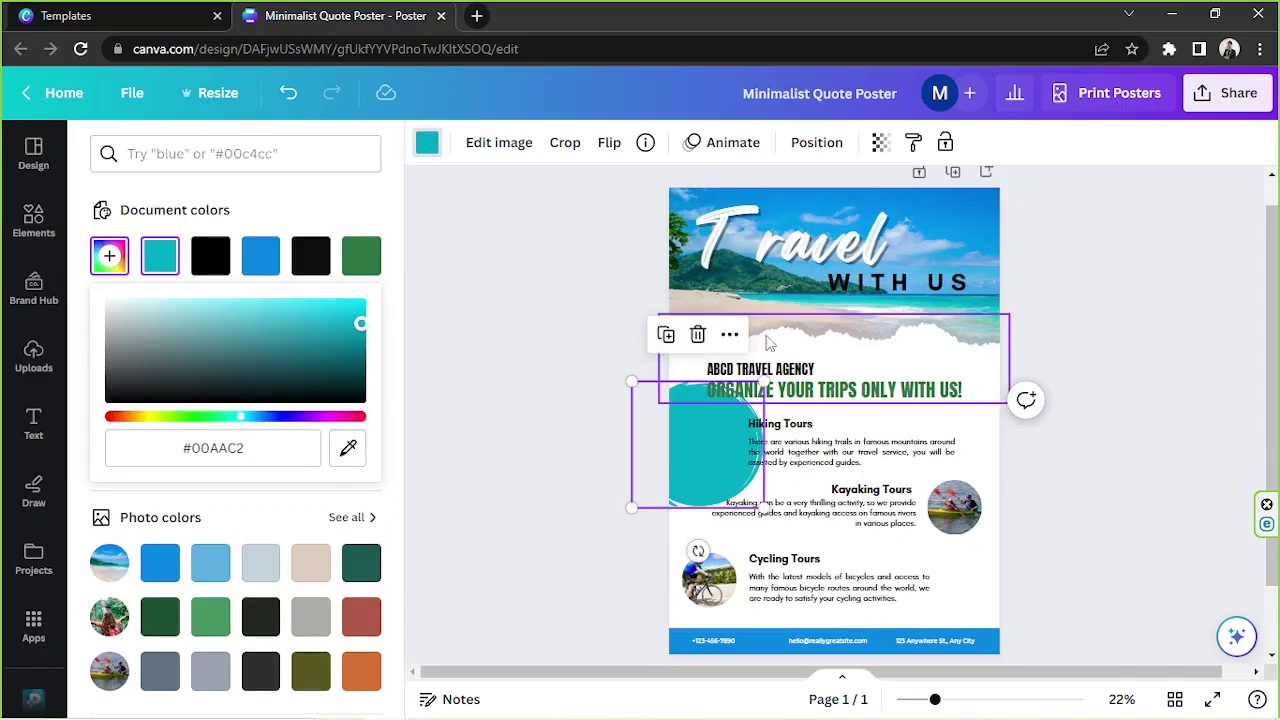
{"action": "left_click_drag", "start_coordinate": [651, 480], "coordinate": [598, 481]}
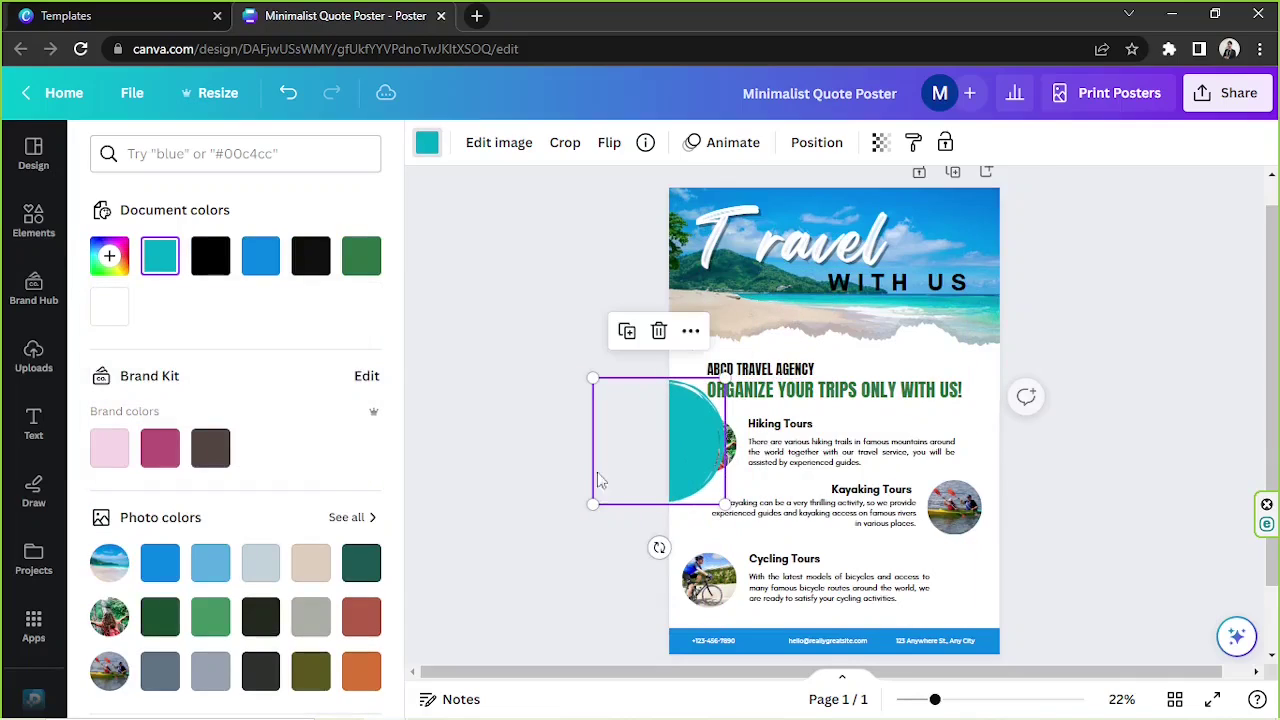
Apply the same teal #00AAC2 swatch to the footer bar.
{"action": "scroll", "coordinate": [560, 486], "scroll_direction": "down", "scroll_amount": 2}
{"action": "left_click", "coordinate": [676, 572]}
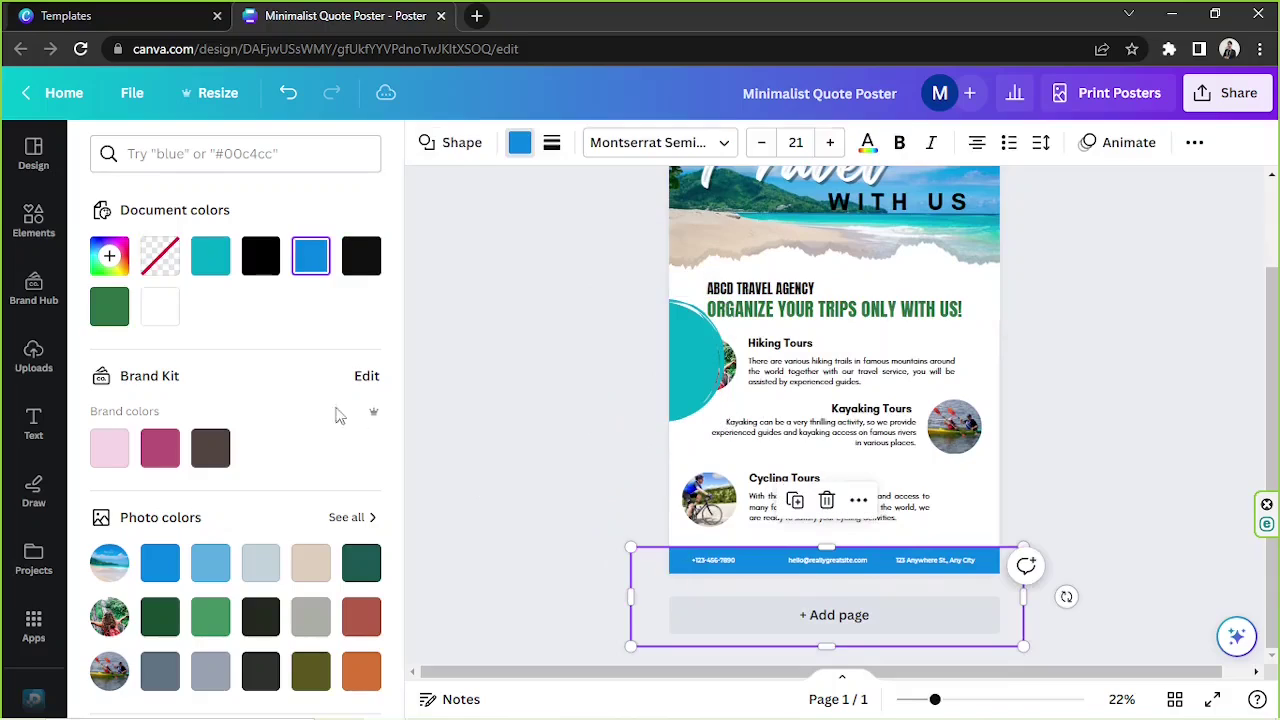
{"action": "left_click", "coordinate": [210, 258]}
{"action": "scroll", "coordinate": [1145, 541], "scroll_direction": "up", "scroll_amount": 2}
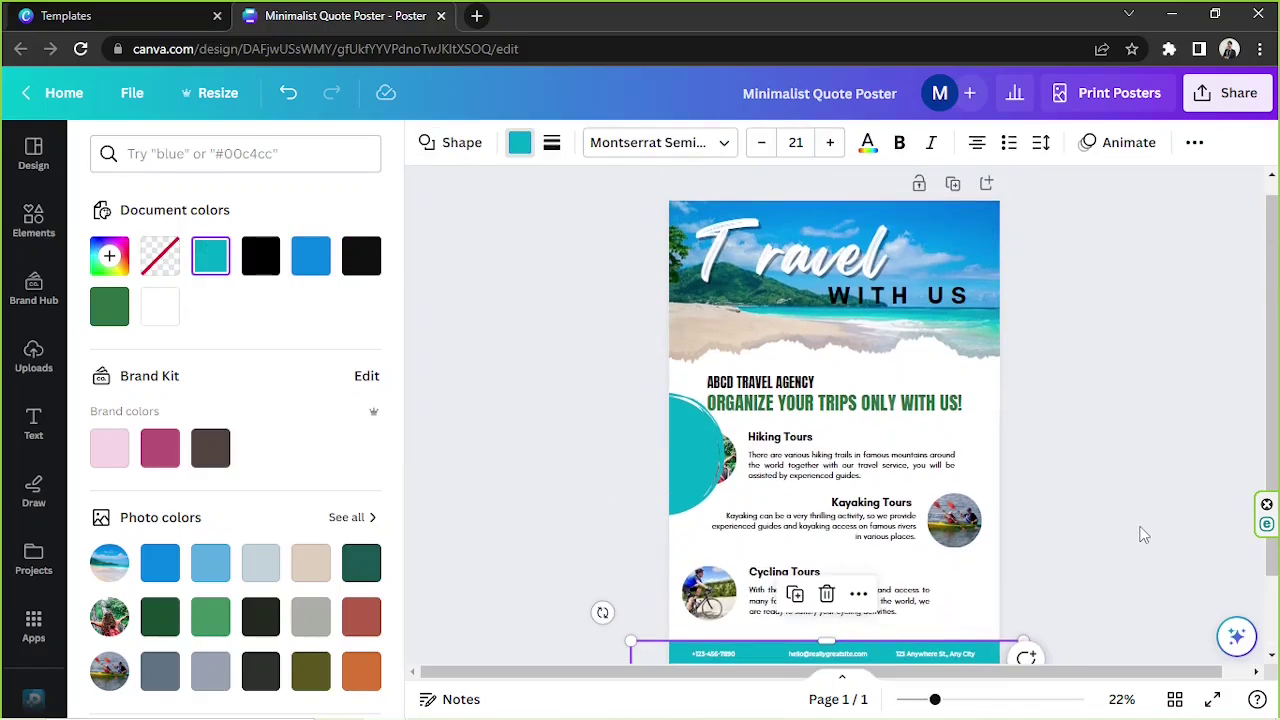
{"action": "scroll", "coordinate": [1140, 530], "scroll_direction": "down", "scroll_amount": 2}
{"action": "scroll", "coordinate": [1120, 528], "scroll_direction": "up", "scroll_amount": 2}
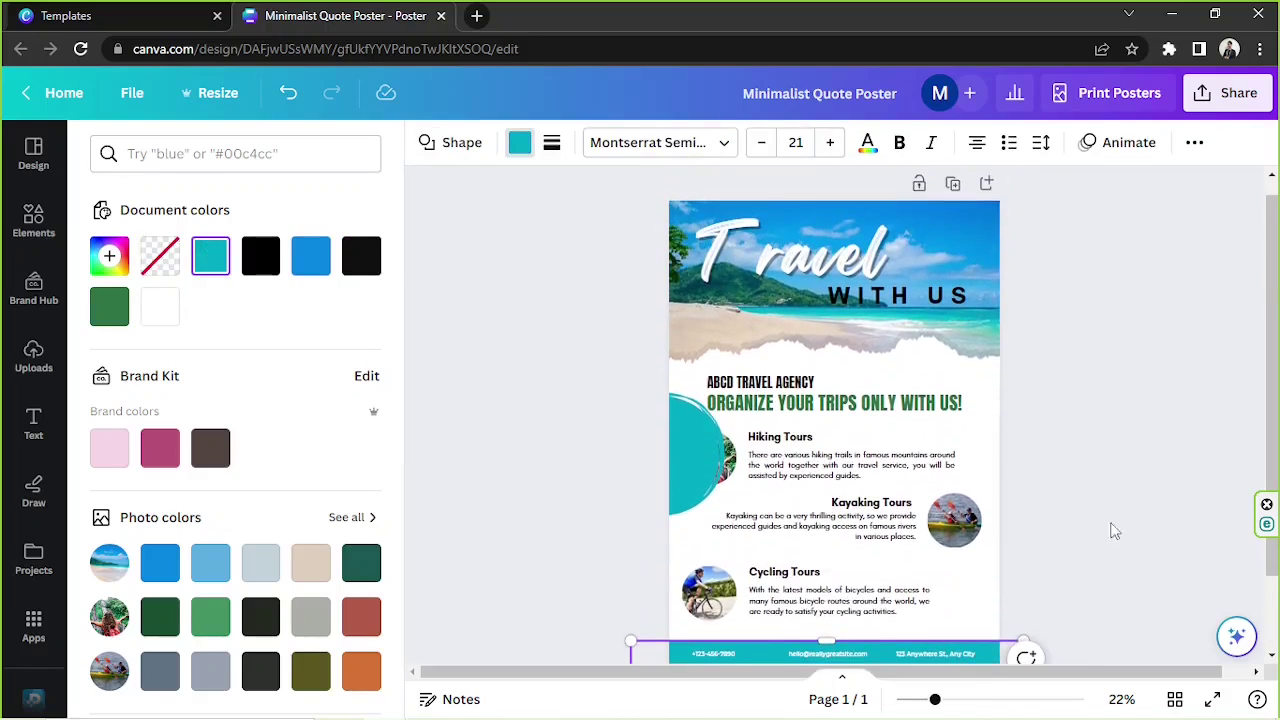
Shrink the teal brushed ring to about 8.35 cm and center it behind the hiker photo.
{"action": "left_click", "coordinate": [681, 453]}
{"action": "left_click_drag", "start_coordinate": [682, 473], "coordinate": [700, 477]}
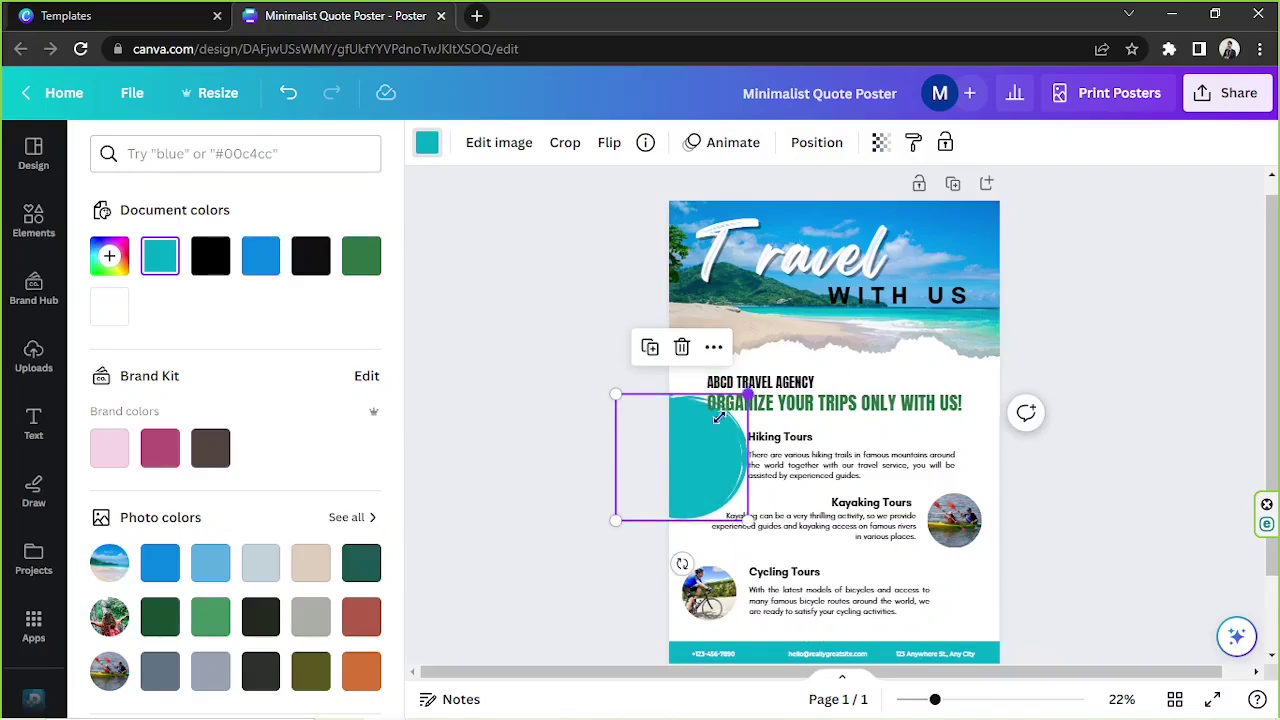
{"action": "left_click_drag", "start_coordinate": [718, 418], "coordinate": [704, 449]}
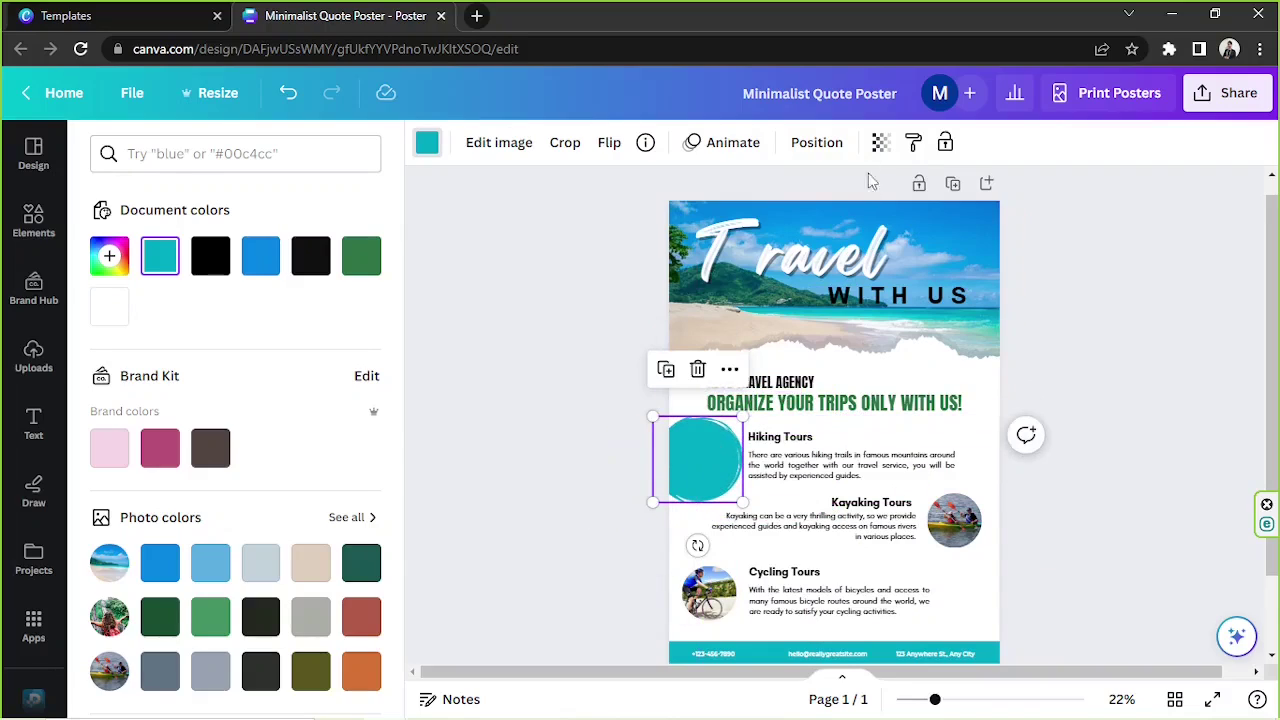
{"action": "left_click", "coordinate": [816, 142]}
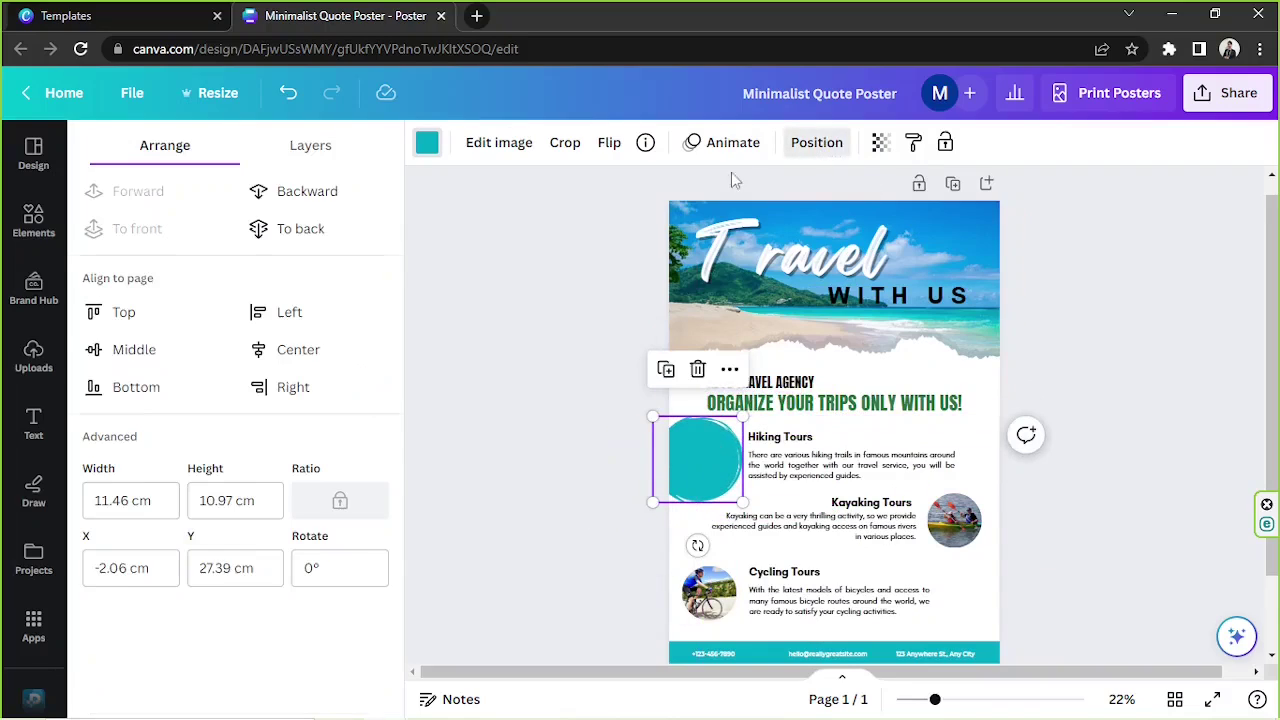
{"action": "left_click", "coordinate": [305, 198]}
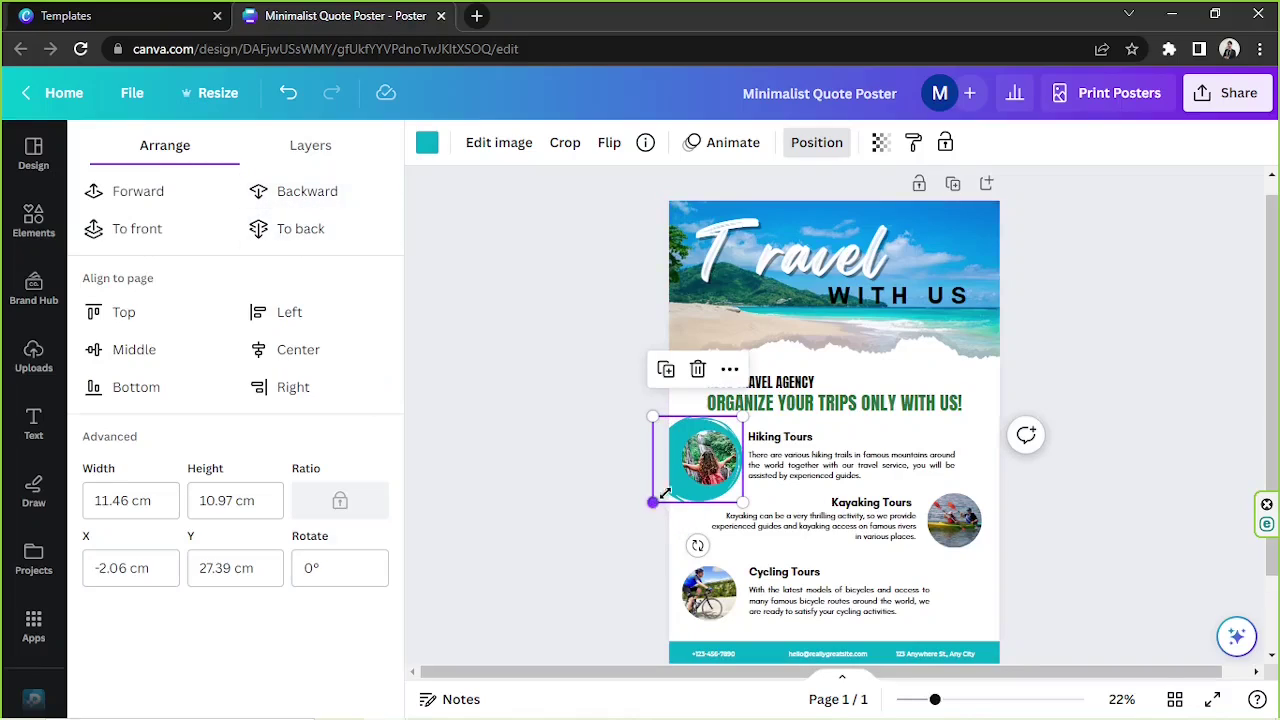
{"action": "mouse_move", "coordinate": [665, 493]}
{"action": "left_mouse_down"}
{"action": "mouse_move", "coordinate": [693, 466]}
{"action": "mouse_move", "coordinate": [681, 477]}
{"action": "left_mouse_up"}
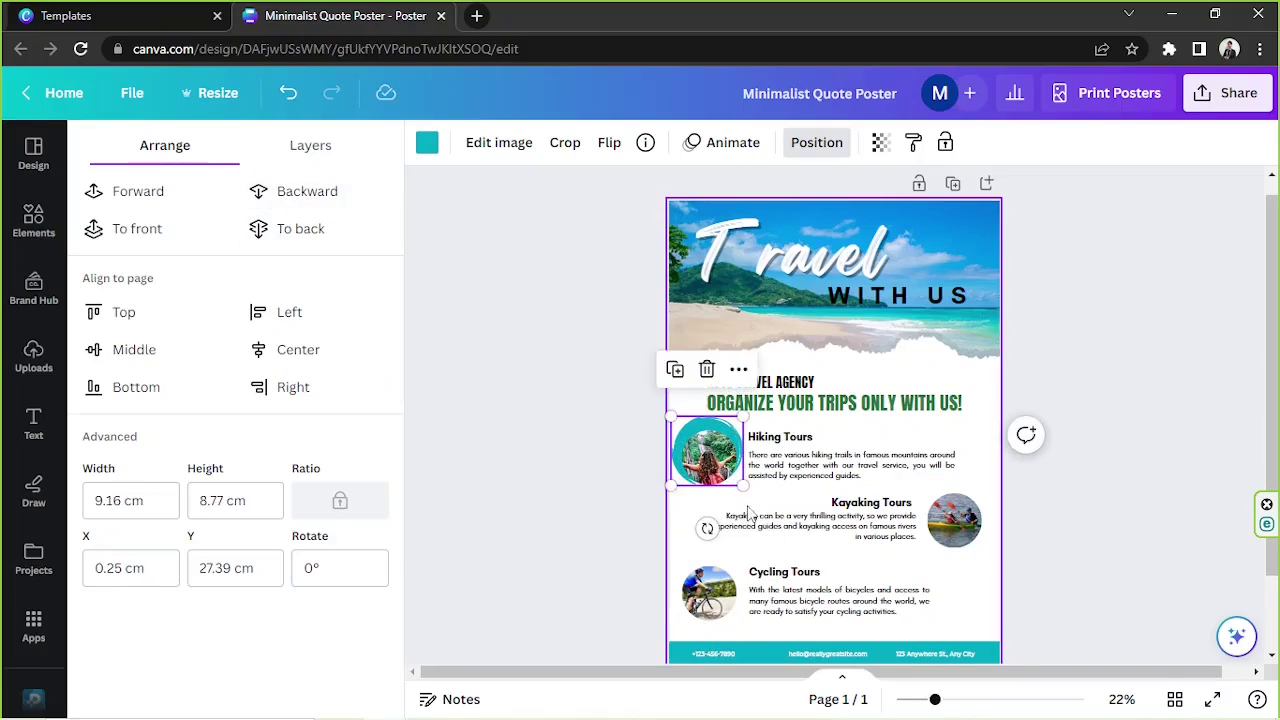
{"action": "left_click_drag", "start_coordinate": [728, 422], "coordinate": [727, 430]}
{"action": "left_click_drag", "start_coordinate": [675, 490], "coordinate": [682, 484]}
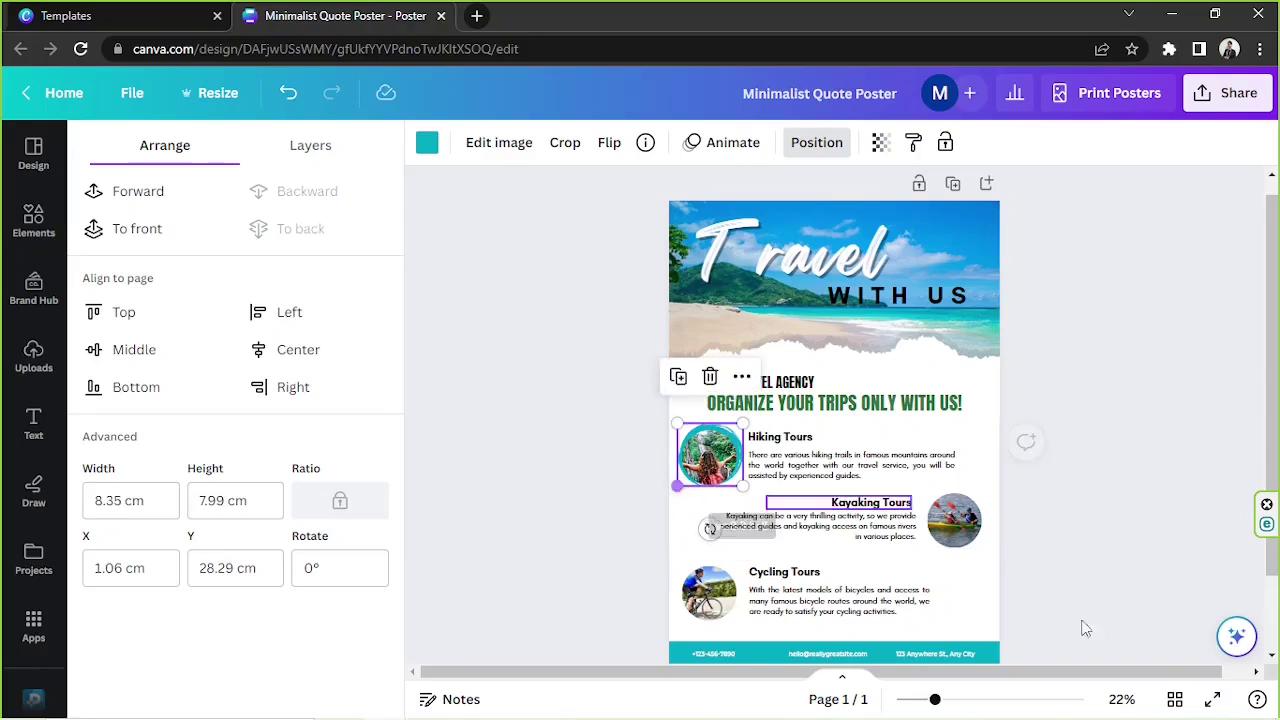
{"action": "left_click", "coordinate": [973, 699]}
{"action": "left_click_drag", "start_coordinate": [617, 450], "coordinate": [1128, 569]}
Add copies of the teal ring behind the kayak and cycling photos.
{"action": "key", "text": "ctrl+alt+bracketright"}
{"action": "scroll", "coordinate": [582, 429], "scroll_direction": "down", "scroll_amount": 1}
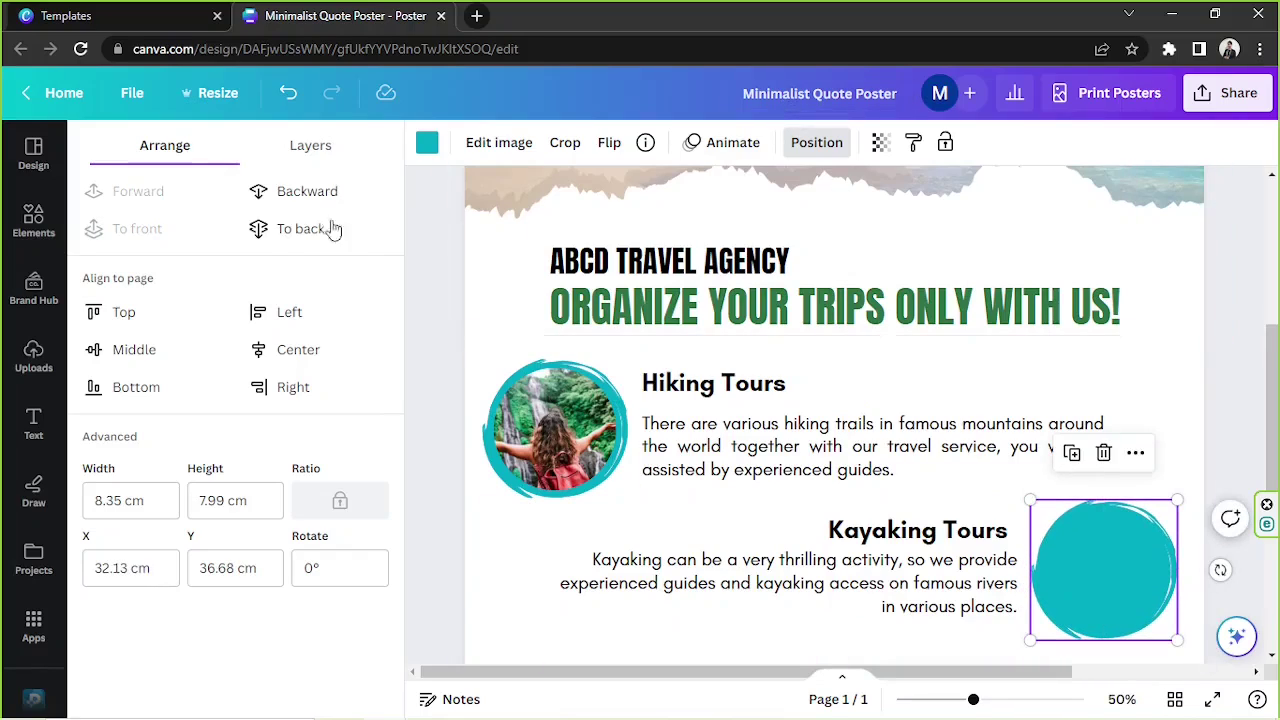
{"action": "left_click", "coordinate": [300, 191]}
{"action": "scroll", "coordinate": [1150, 490], "scroll_direction": "down", "scroll_amount": 1}
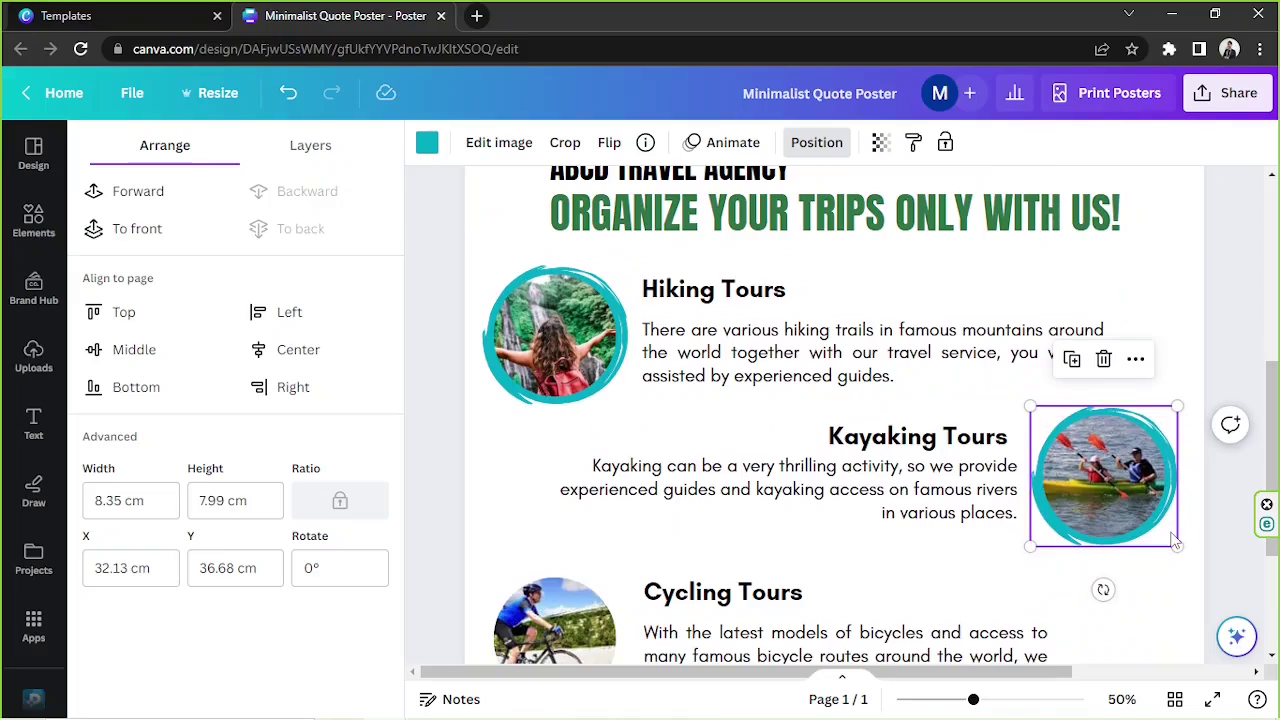
{"action": "left_click_drag", "start_coordinate": [1175, 540], "coordinate": [1169, 533]}
{"action": "scroll", "coordinate": [1121, 505], "scroll_direction": "down", "scroll_amount": 1}
{"action": "left_click", "coordinate": [1068, 263]}
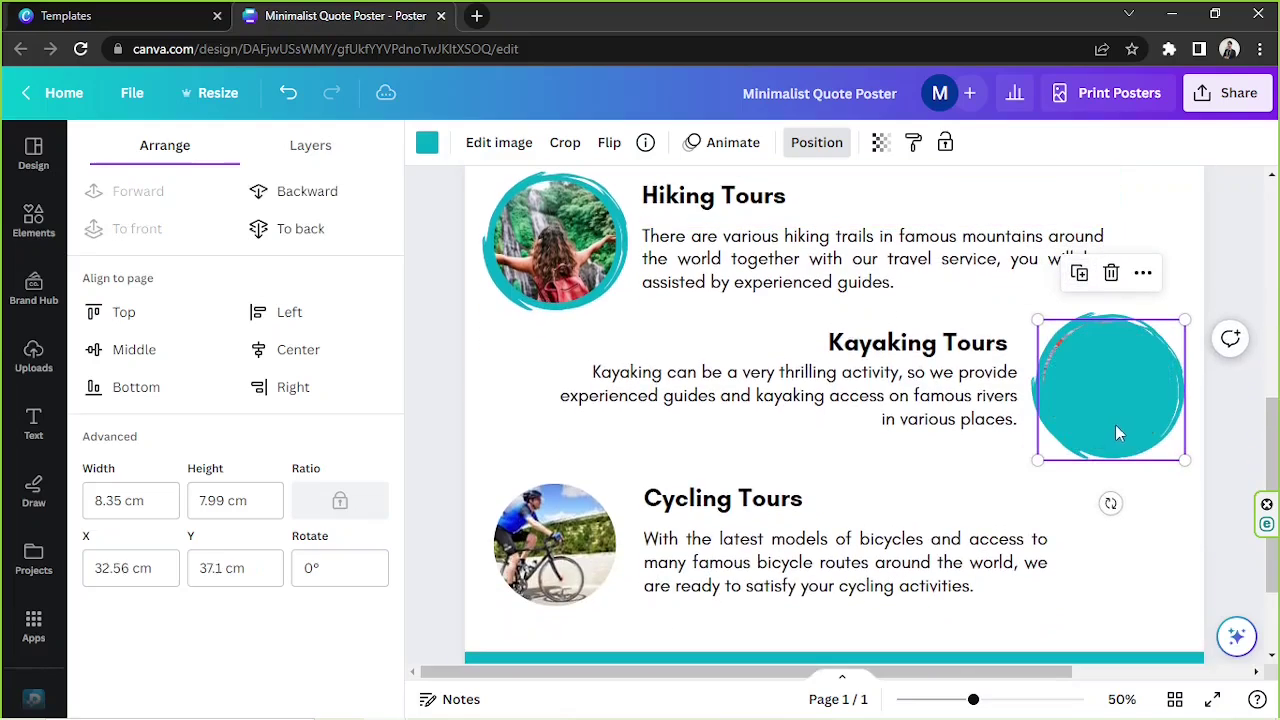
{"action": "left_click_drag", "start_coordinate": [1118, 432], "coordinate": [566, 580]}
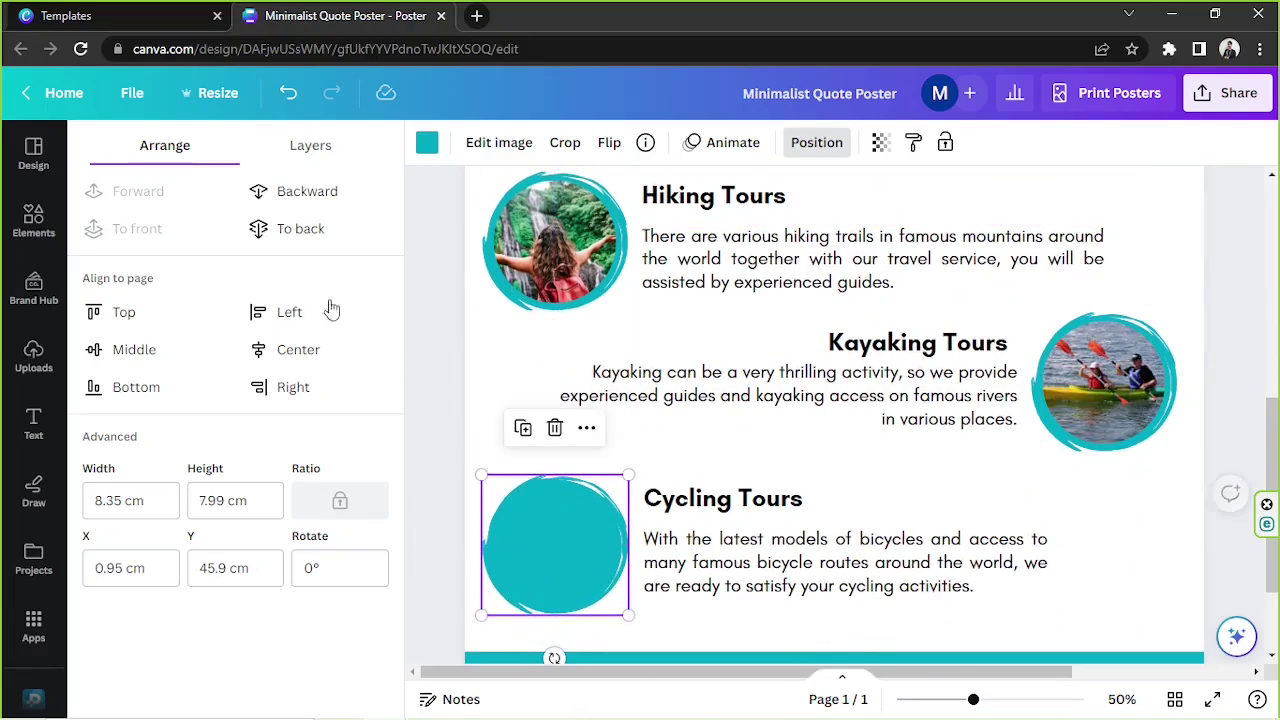
{"action": "left_click", "coordinate": [305, 194]}
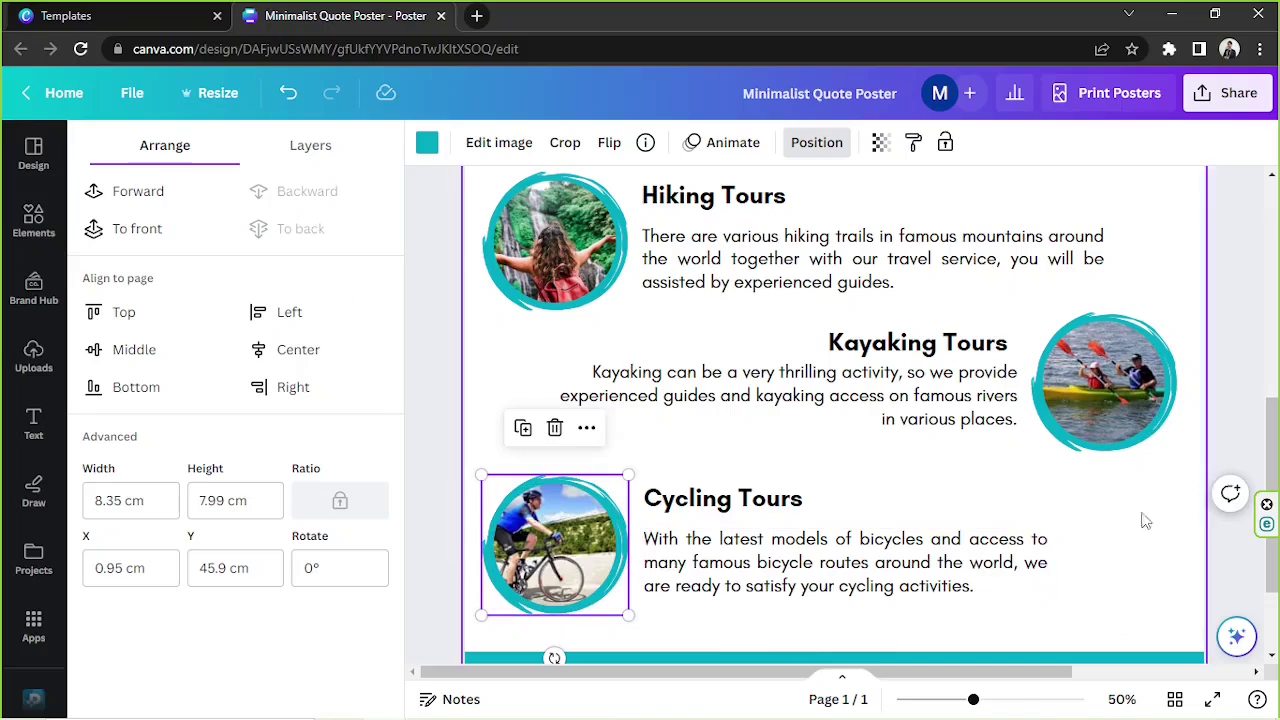
Recolour the ORGANIZE YOUR TRIPS ONLY WITH US! headline from green to a bright custom teal.
{"action": "scroll", "coordinate": [1055, 410], "scroll_direction": "down", "scroll_amount": 5}
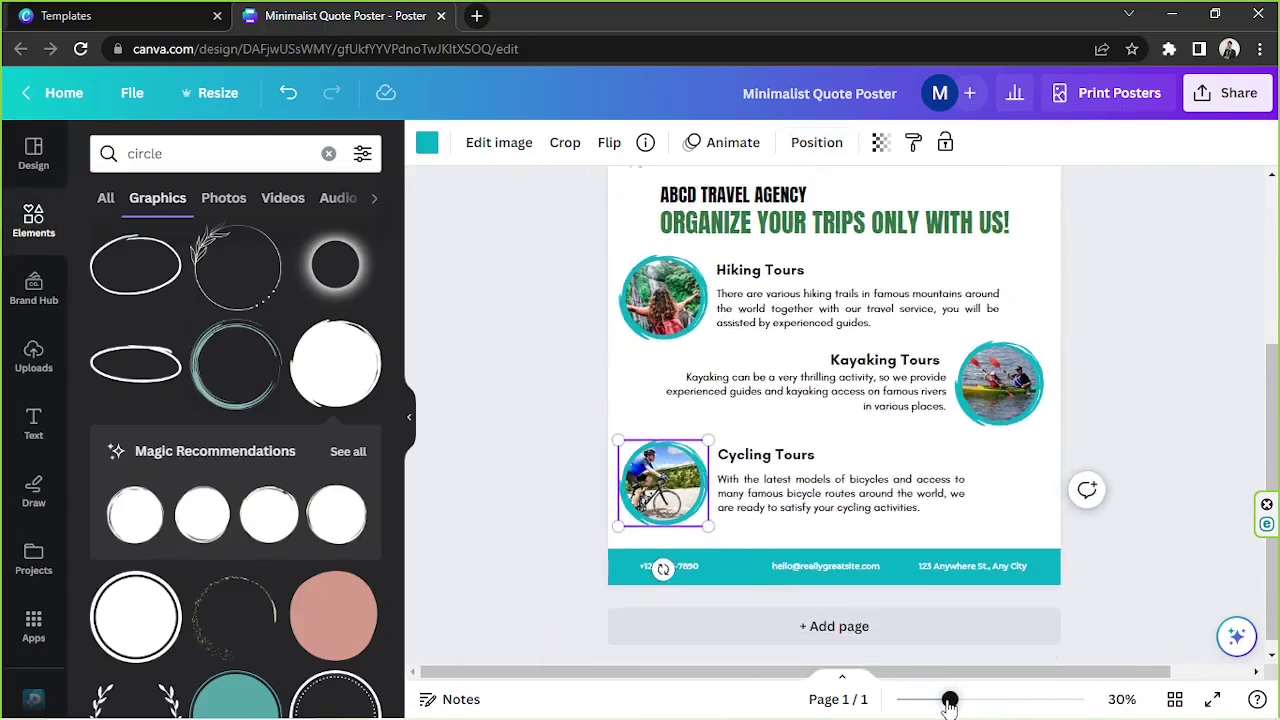
{"action": "left_click", "coordinate": [1113, 342]}
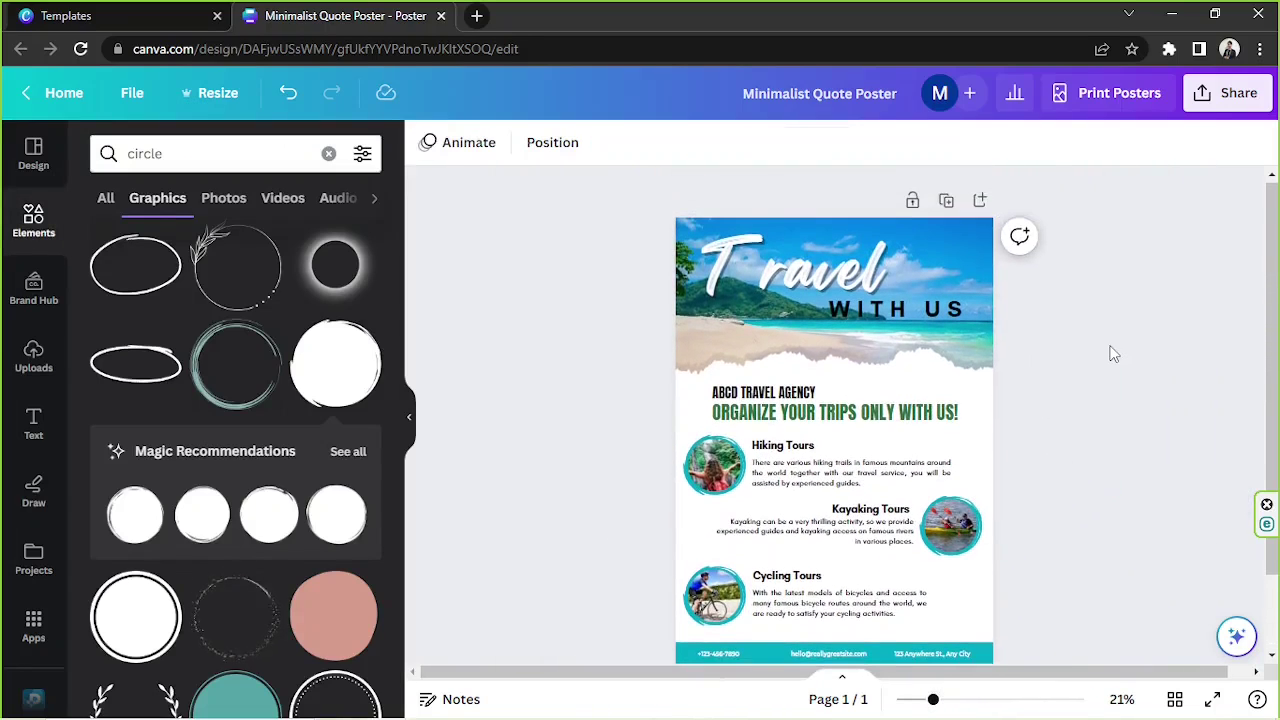
{"action": "left_click", "coordinate": [903, 420]}
{"action": "left_click", "coordinate": [1087, 440]}
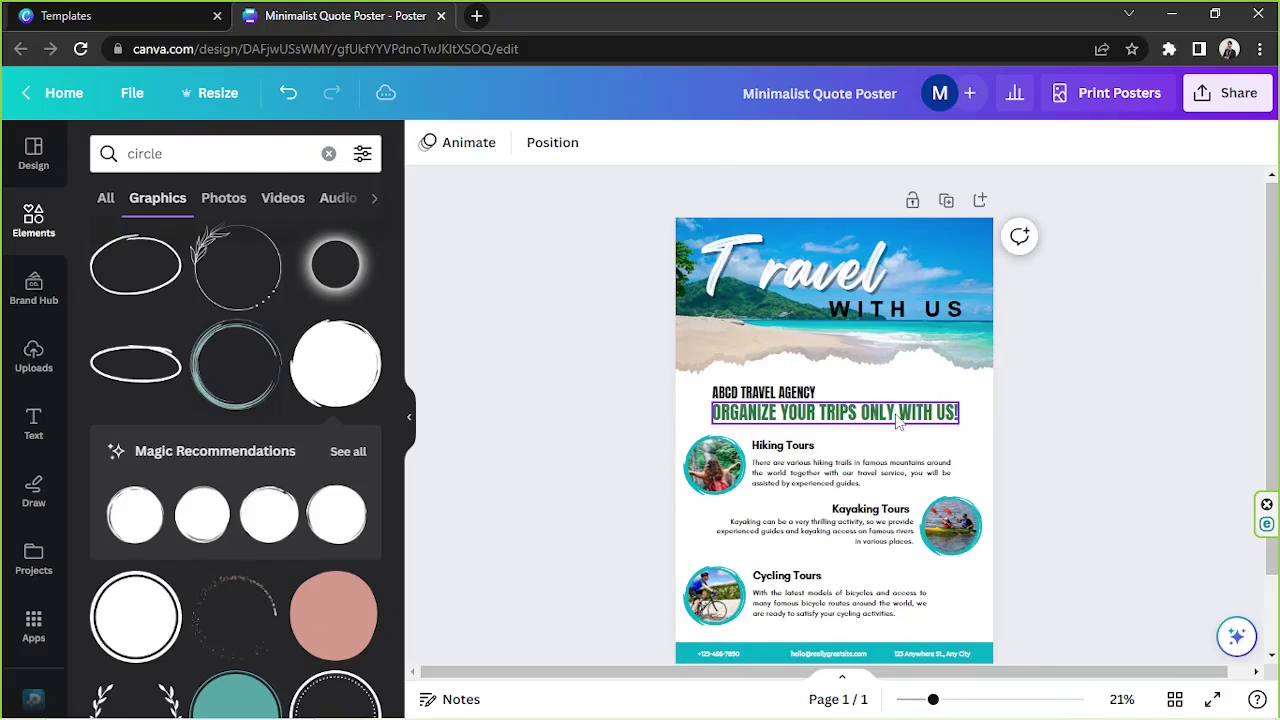
{"action": "left_click", "coordinate": [817, 408]}
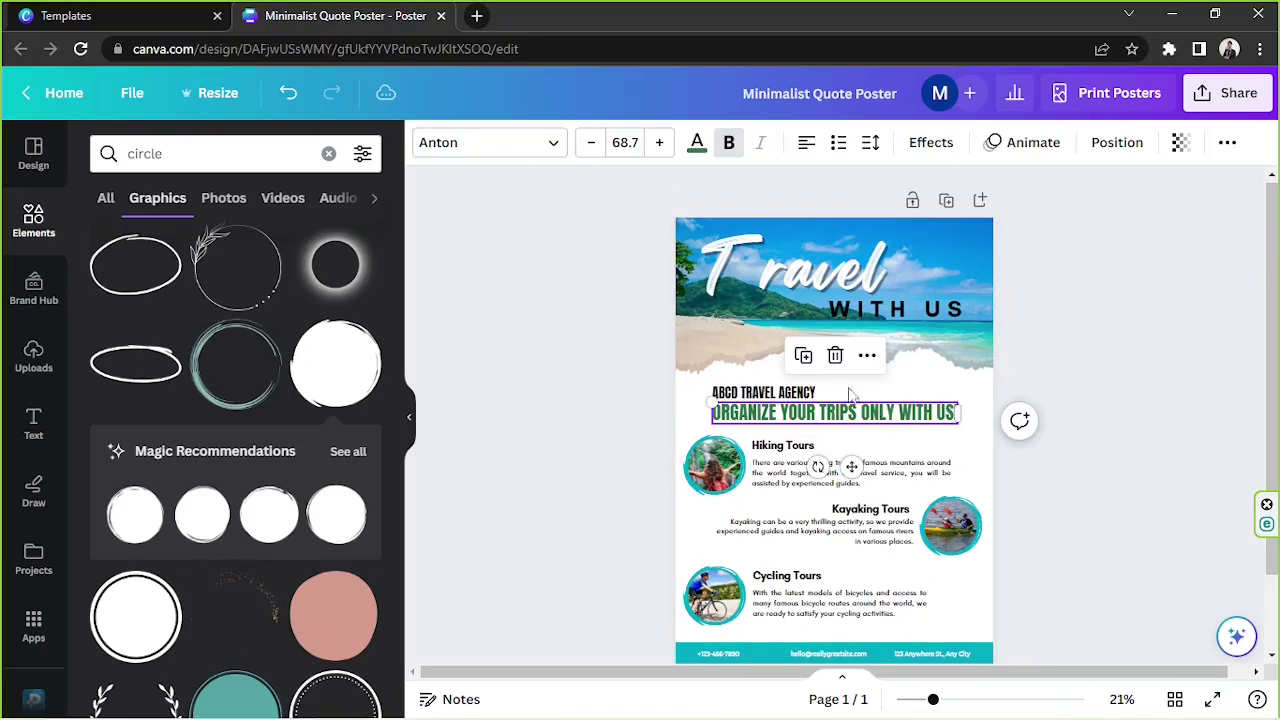
{"action": "left_click", "coordinate": [698, 146]}
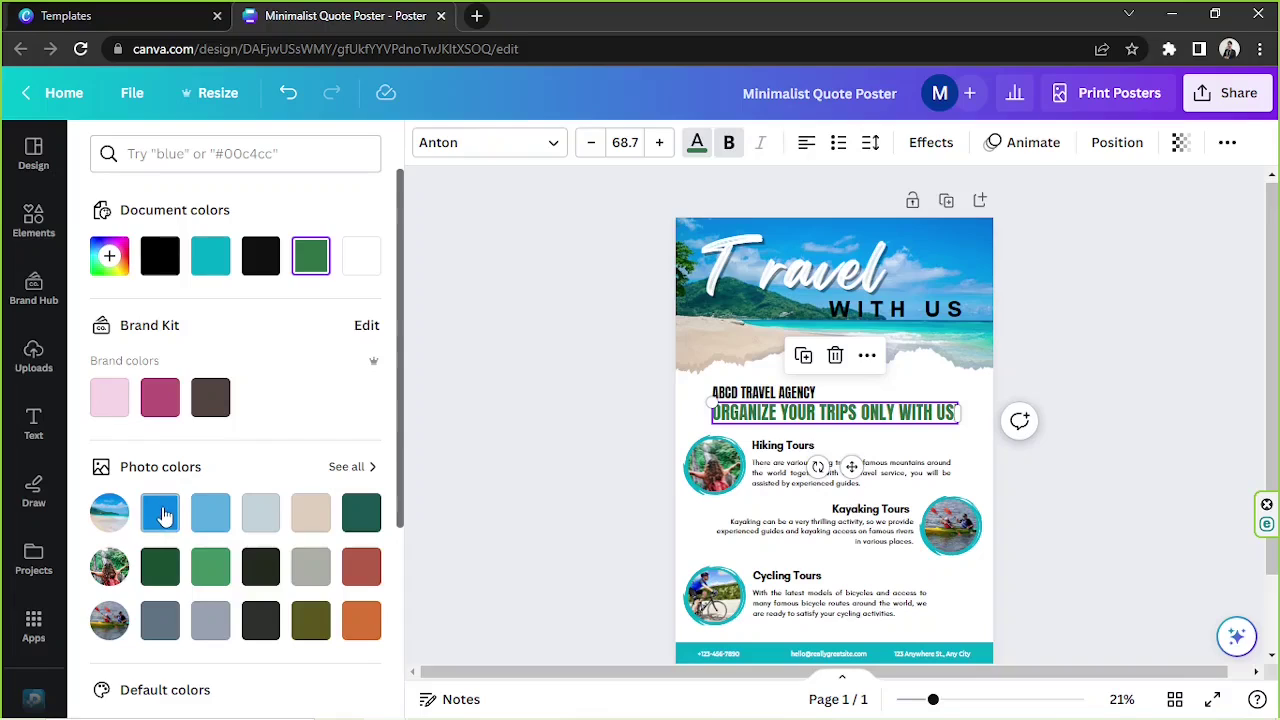
{"action": "left_click", "coordinate": [361, 512]}
{"action": "left_click", "coordinate": [109, 256]}
{"action": "mouse_move", "coordinate": [306, 335]}
{"action": "left_mouse_down"}
{"action": "mouse_move", "coordinate": [375, 332]}
{"action": "mouse_move", "coordinate": [320, 332]}
{"action": "left_mouse_up"}
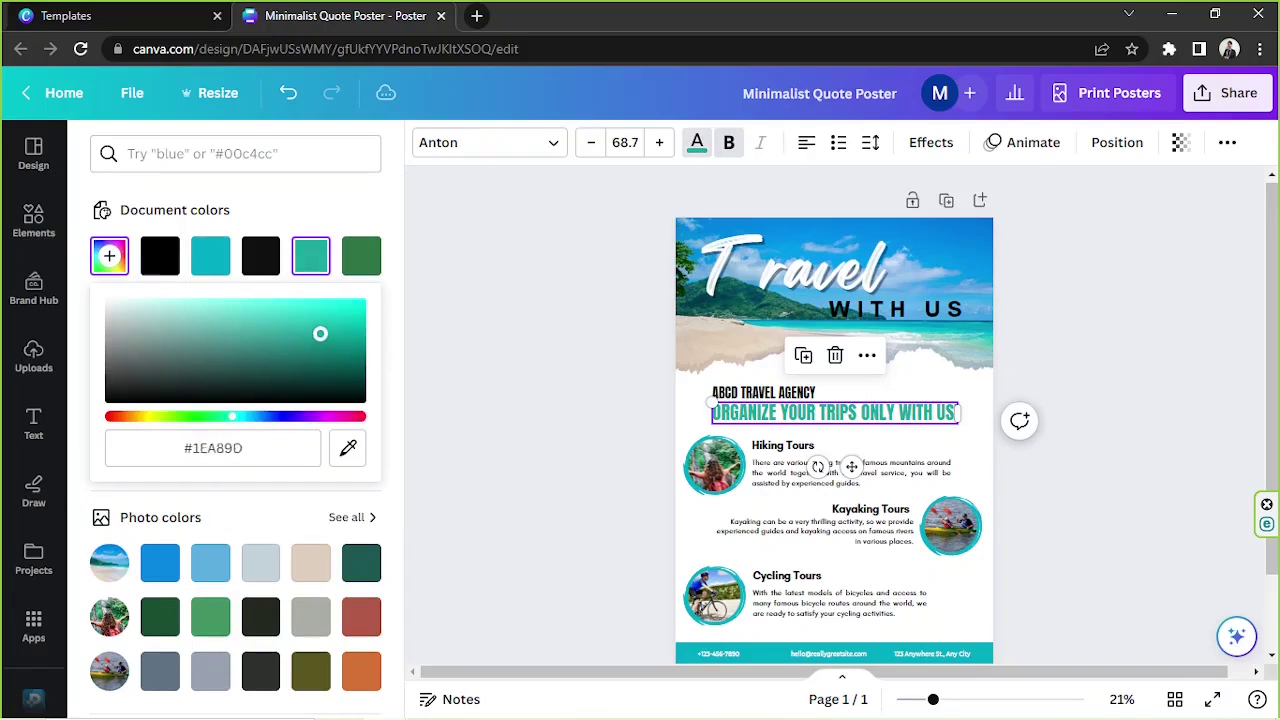
{"action": "left_click", "coordinate": [1072, 342]}
{"action": "left_click", "coordinate": [1075, 342]}
{"action": "left_click", "coordinate": [328, 153]}
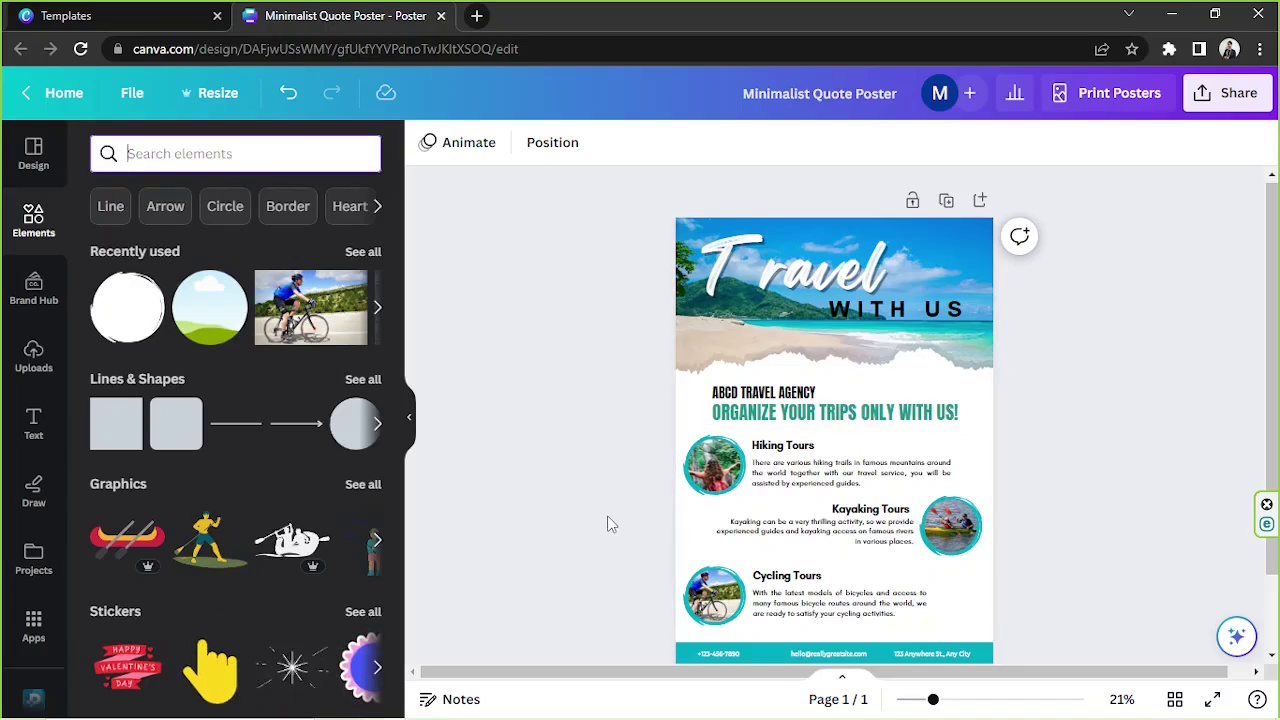
Search Elements for 'decorative elemets' and add the zigzag wave graphic near the top right.
{"action": "type", "text": "decorative elemets"}
{"action": "key", "text": "Return"}
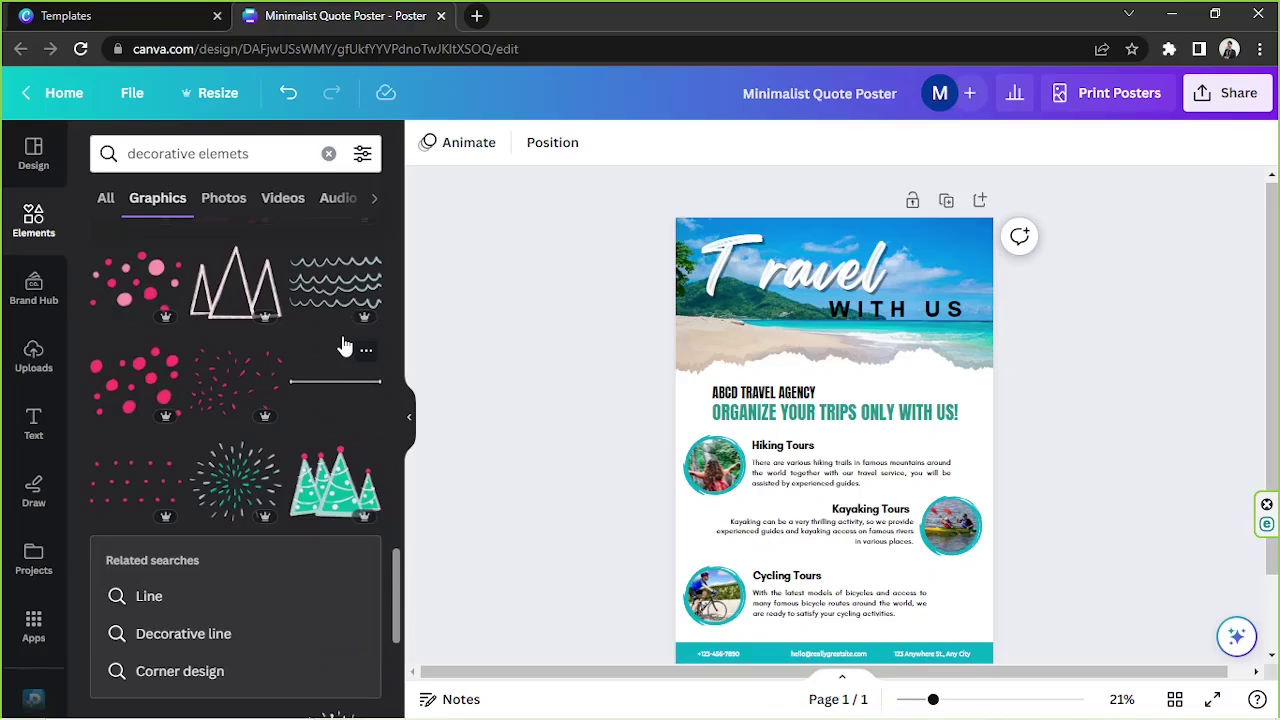
{"action": "scroll", "coordinate": [343, 340], "scroll_direction": "down", "scroll_amount": 5}
{"action": "left_click", "coordinate": [343, 345]}
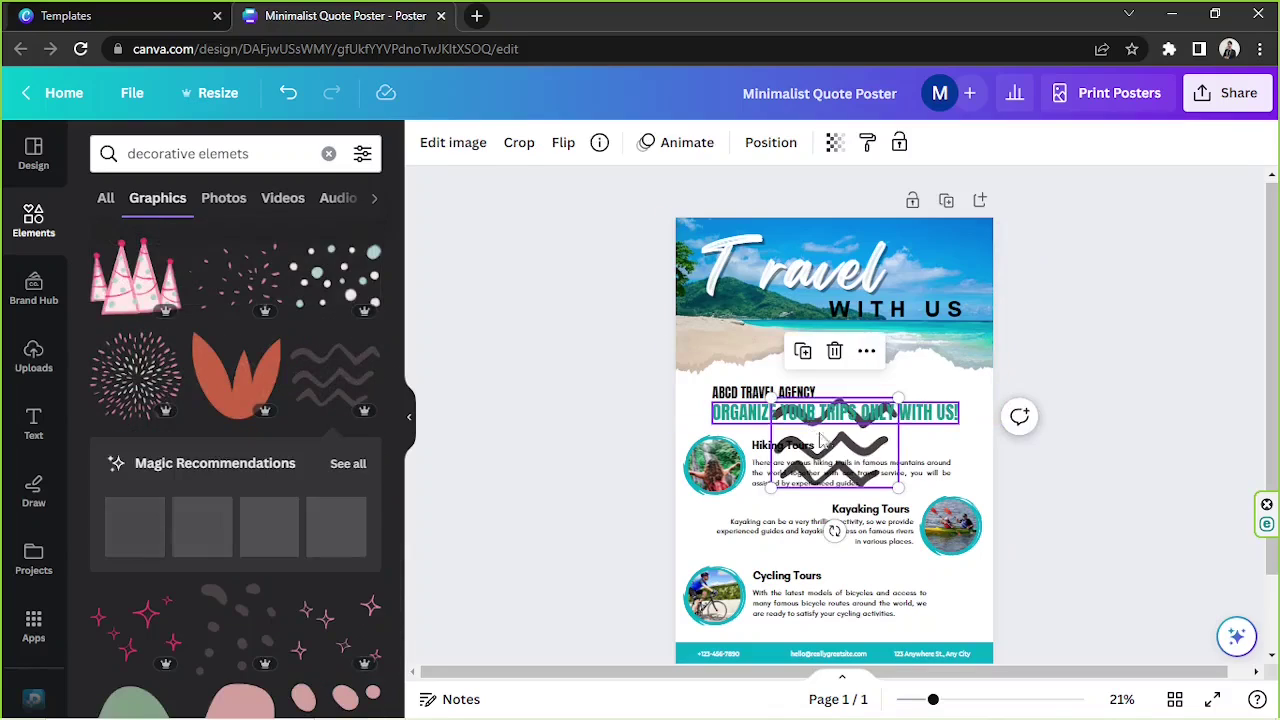
{"action": "left_click_drag", "start_coordinate": [820, 439], "coordinate": [962, 285]}
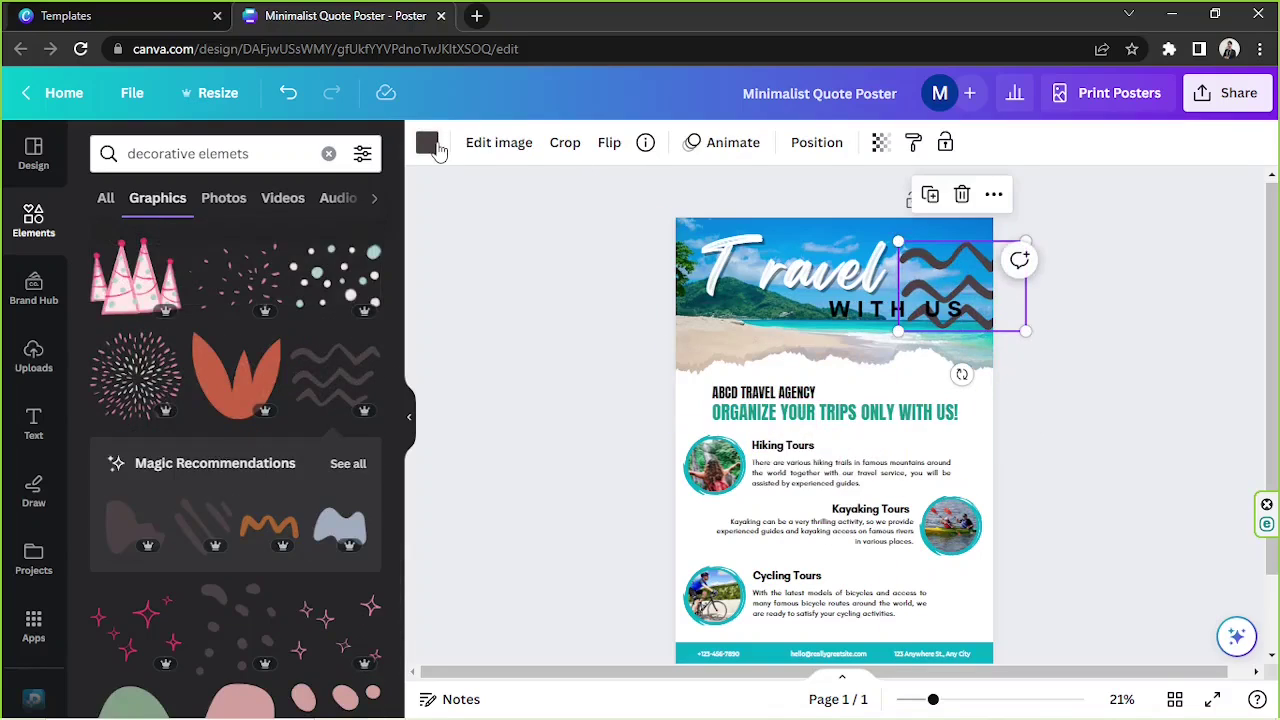
Make the wave graphic white, adjust its rotation, and place it in the top-right corner.
{"action": "left_click", "coordinate": [428, 144]}
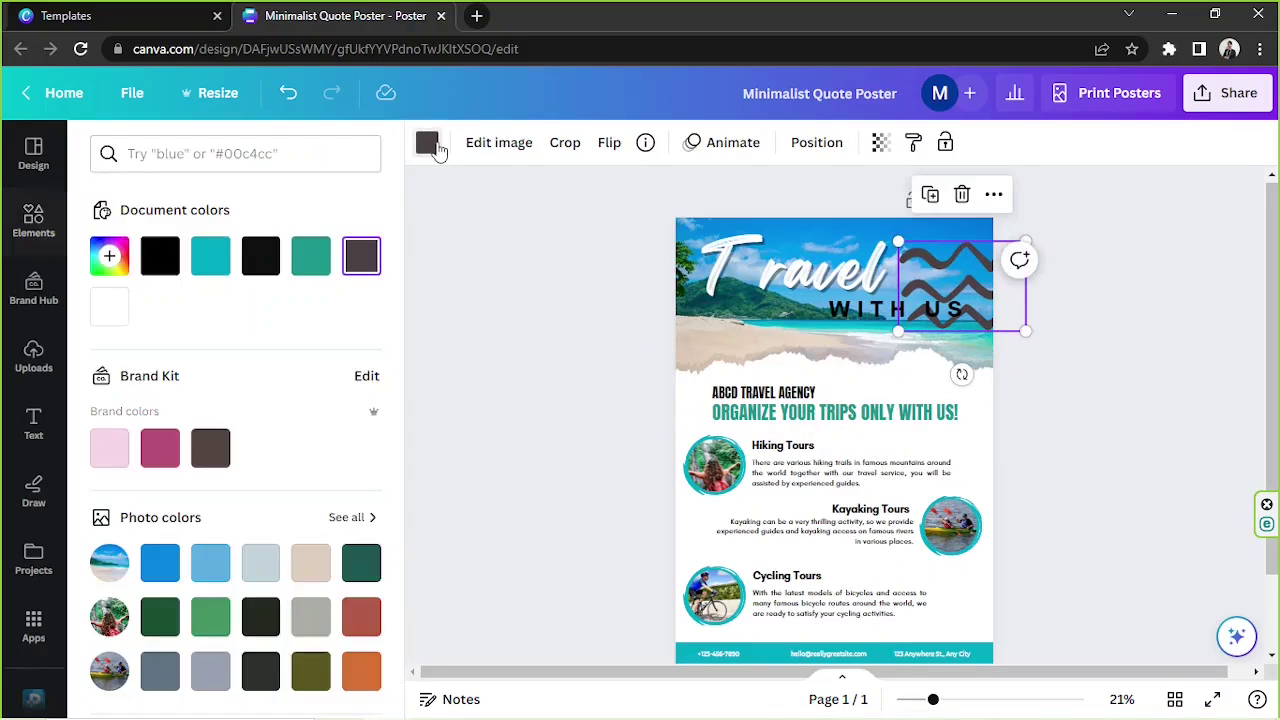
{"action": "left_click", "coordinate": [264, 570]}
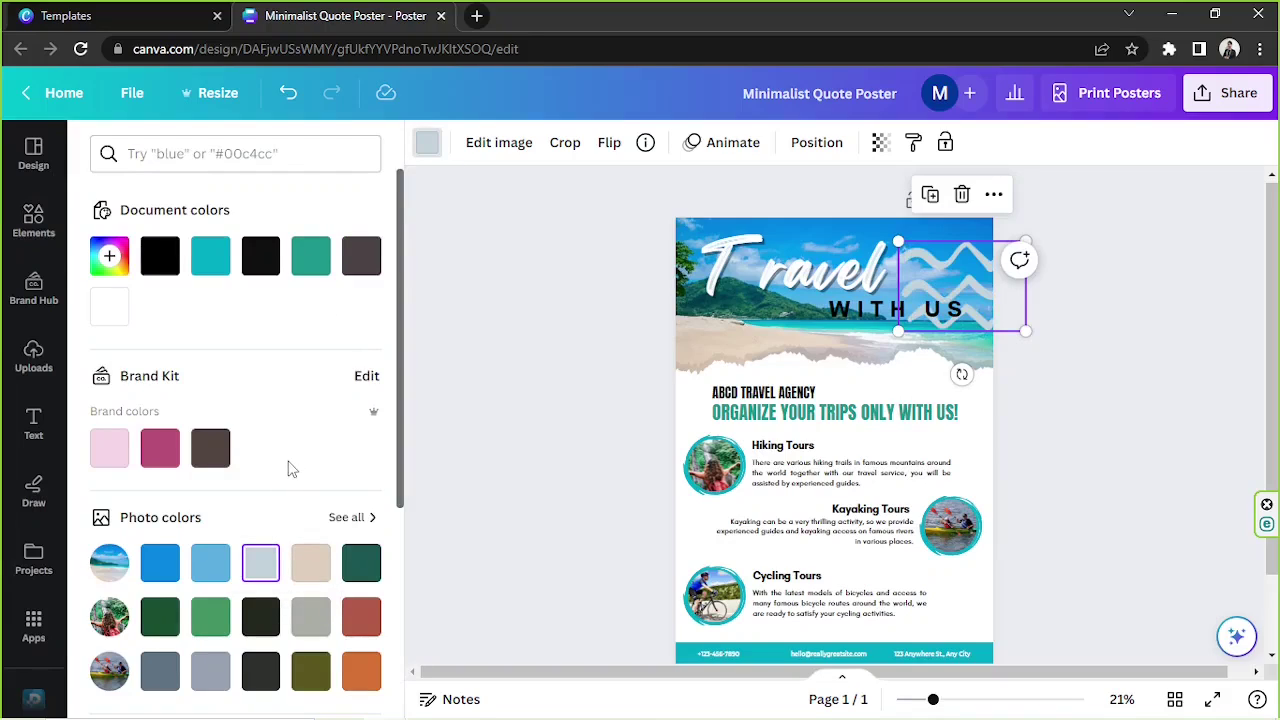
{"action": "scroll", "coordinate": [295, 490], "scroll_direction": "down", "scroll_amount": 1}
{"action": "scroll", "coordinate": [320, 600], "scroll_direction": "up", "scroll_amount": 1}
{"action": "scroll", "coordinate": [350, 520], "scroll_direction": "down", "scroll_amount": 3}
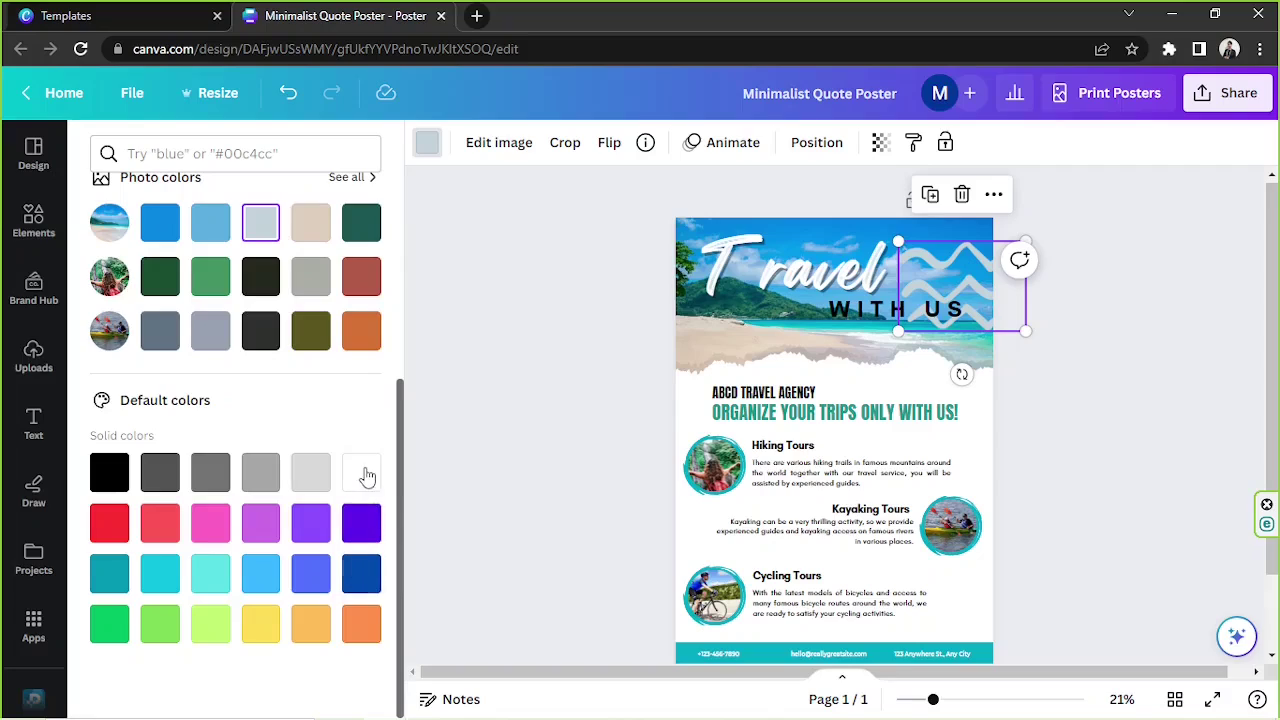
{"action": "left_click", "coordinate": [365, 475]}
{"action": "mouse_move", "coordinate": [963, 373]}
{"action": "left_mouse_down"}
{"action": "mouse_move", "coordinate": [964, 349]}
{"action": "mouse_move", "coordinate": [940, 368]}
{"action": "left_mouse_up"}
{"action": "mouse_move", "coordinate": [978, 254]}
{"action": "left_mouse_down"}
{"action": "mouse_move", "coordinate": [963, 224]}
{"action": "mouse_move", "coordinate": [979, 247]}
{"action": "left_mouse_up"}
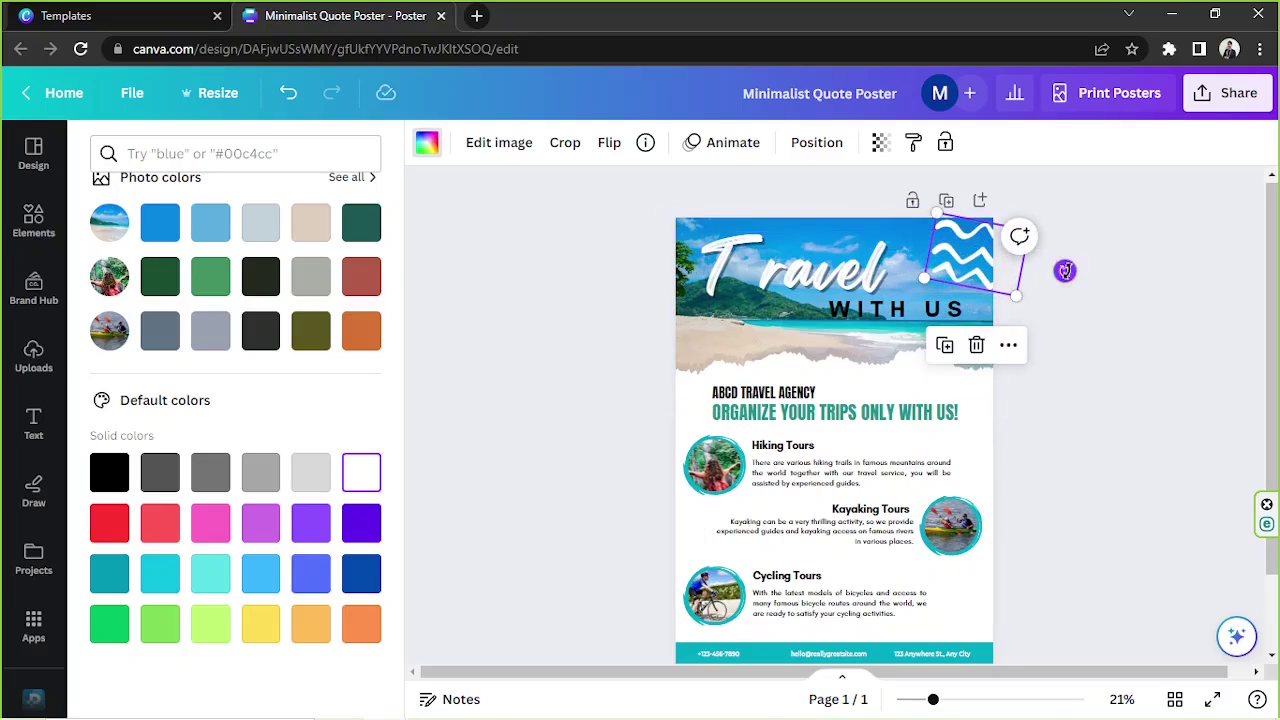
{"action": "left_click_drag", "start_coordinate": [1065, 271], "coordinate": [1066, 258]}
{"action": "left_click_drag", "start_coordinate": [985, 254], "coordinate": [669, 274]}
Recolour the copied wave teal and move it to the poster's left edge.
{"action": "scroll", "coordinate": [572, 295], "scroll_direction": "up", "scroll_amount": 2}
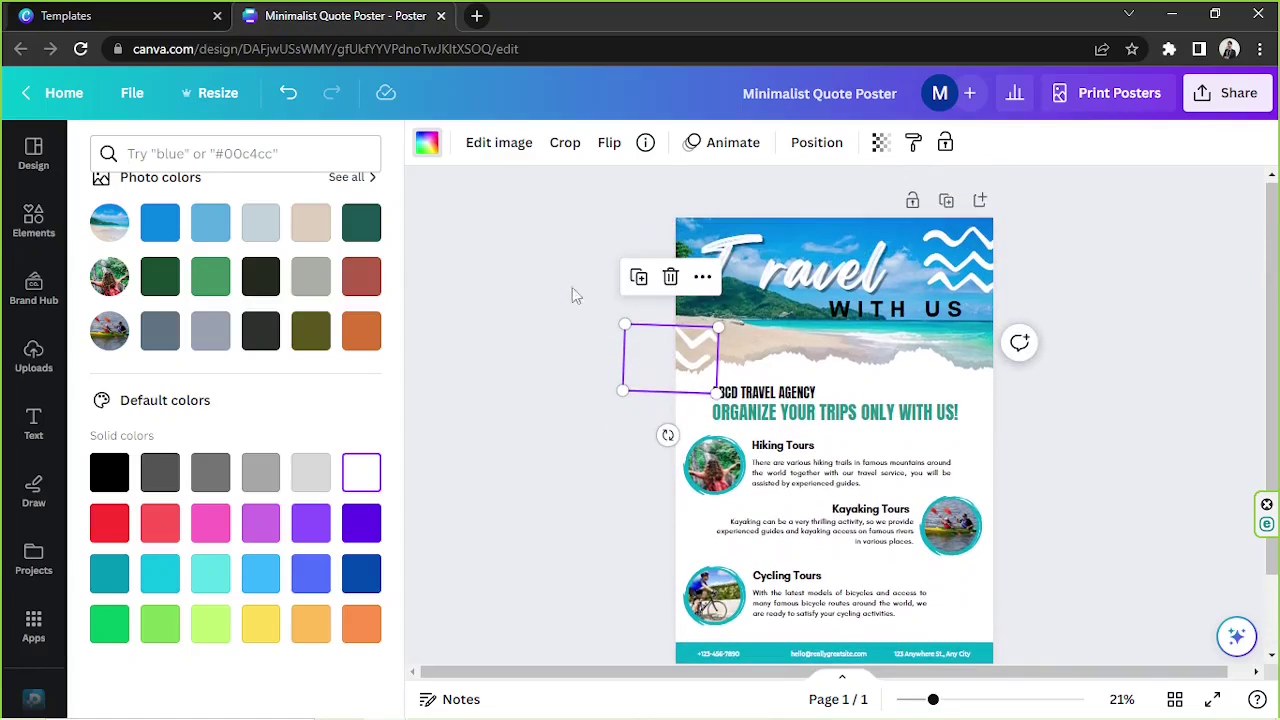
{"action": "scroll", "coordinate": [266, 294], "scroll_direction": "up", "scroll_amount": 3}
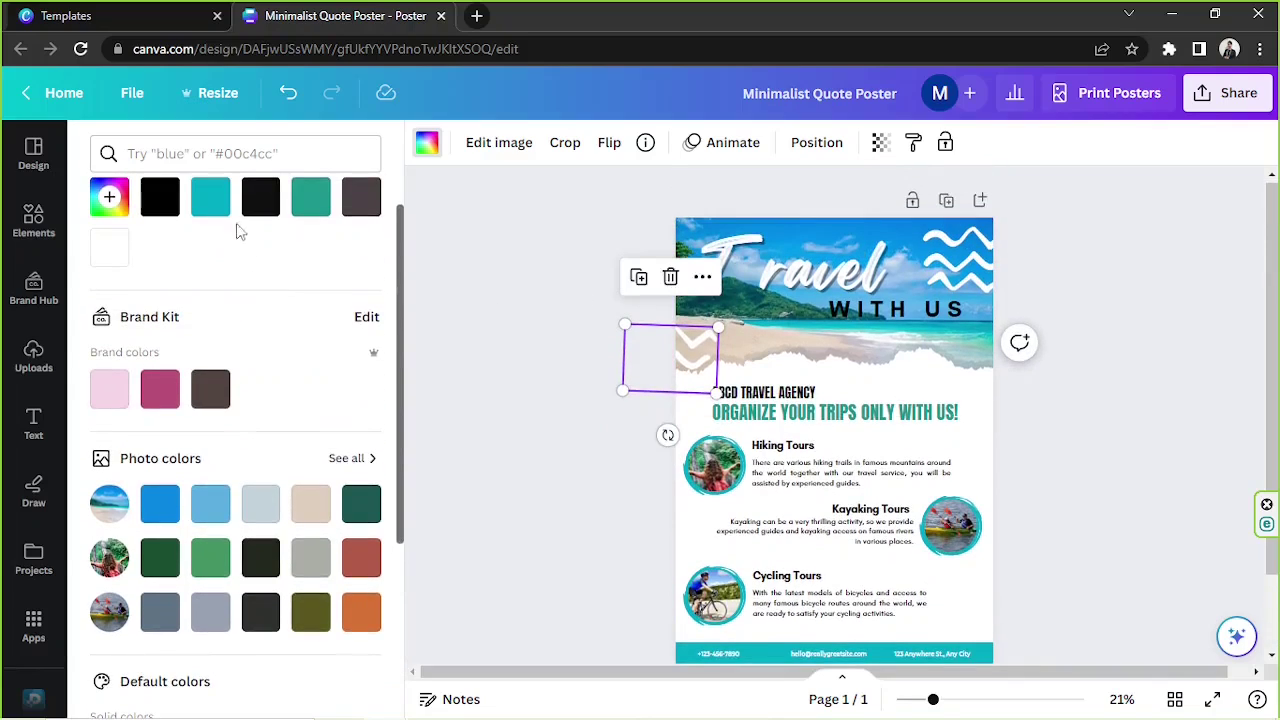
{"action": "left_click", "coordinate": [210, 198]}
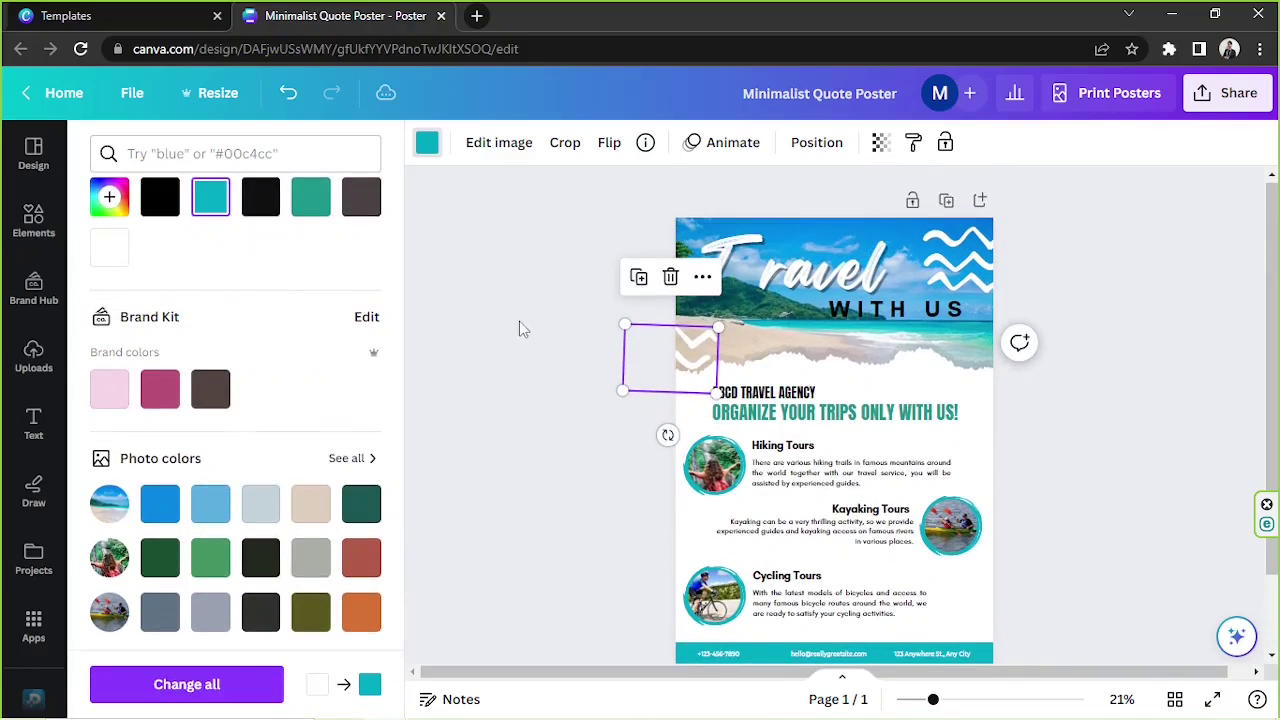
{"action": "left_click", "coordinate": [210, 198]}
{"action": "left_click_drag", "start_coordinate": [655, 363], "coordinate": [664, 334]}
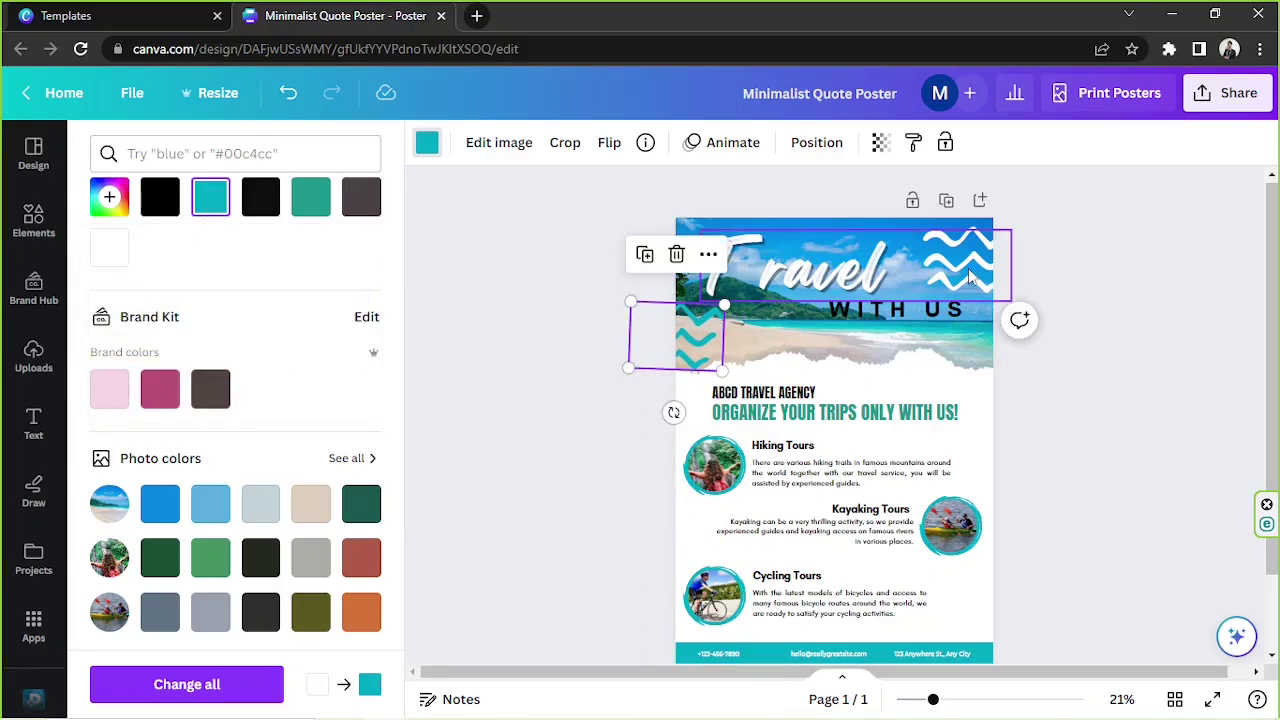
Nudge the Travel title right and place a teal wave copy at the lower-right corner.
{"action": "left_click", "coordinate": [790, 265]}
{"action": "left_click_drag", "start_coordinate": [790, 265], "coordinate": [805, 265]}
{"action": "left_click", "coordinate": [668, 358]}
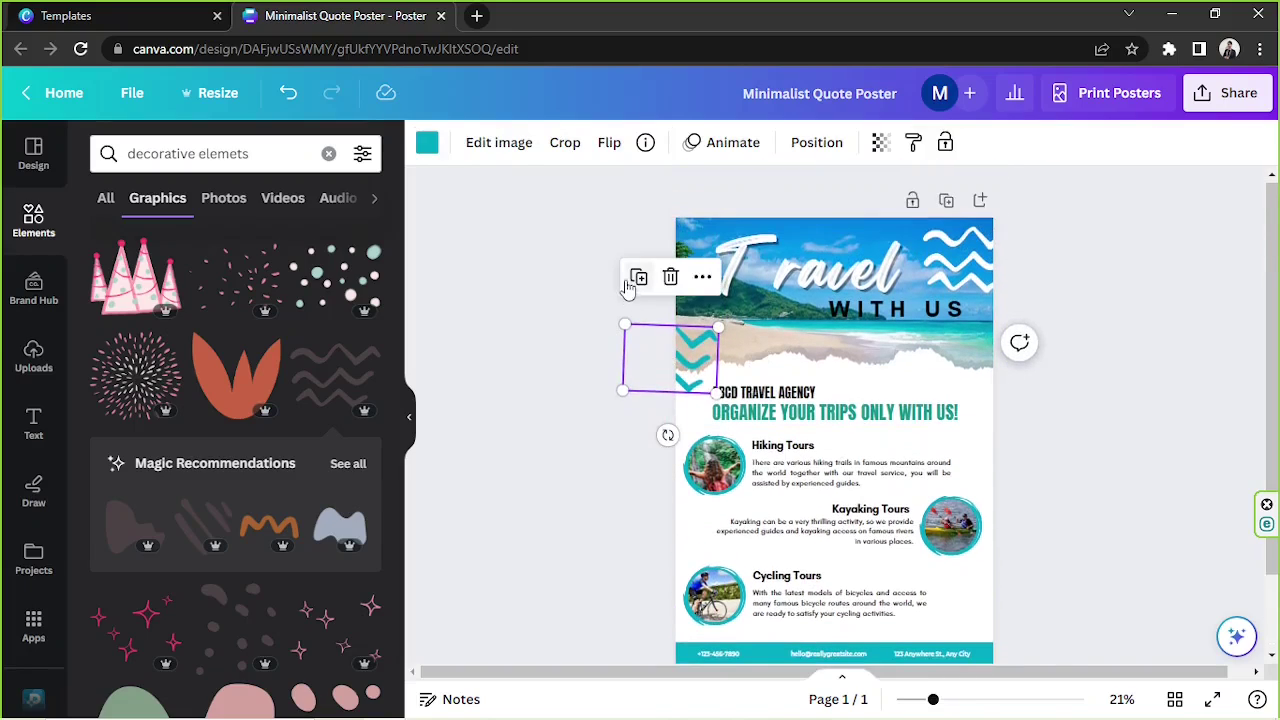
{"action": "left_click_drag", "start_coordinate": [668, 358], "coordinate": [995, 618]}
{"action": "left_click", "coordinate": [1092, 450]}
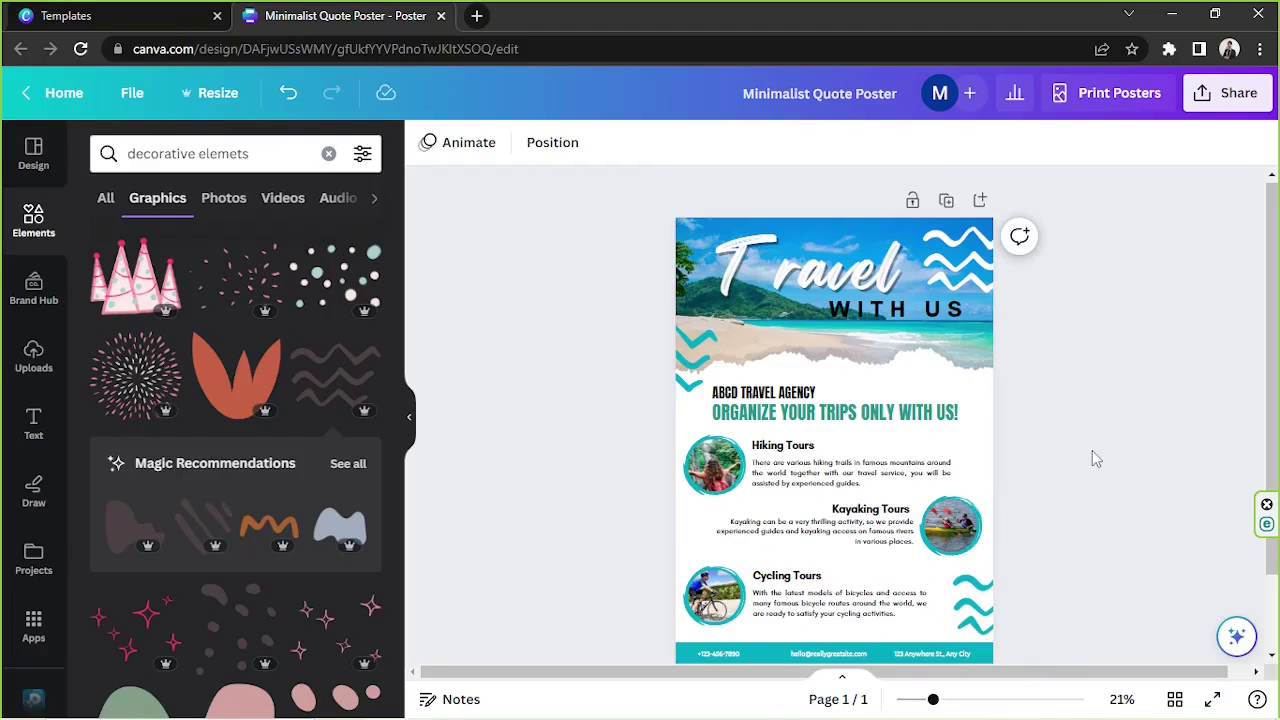
Open the poster's Download panel from Share, keeping PNG as the file type.
{"action": "left_click", "coordinate": [410, 420]}
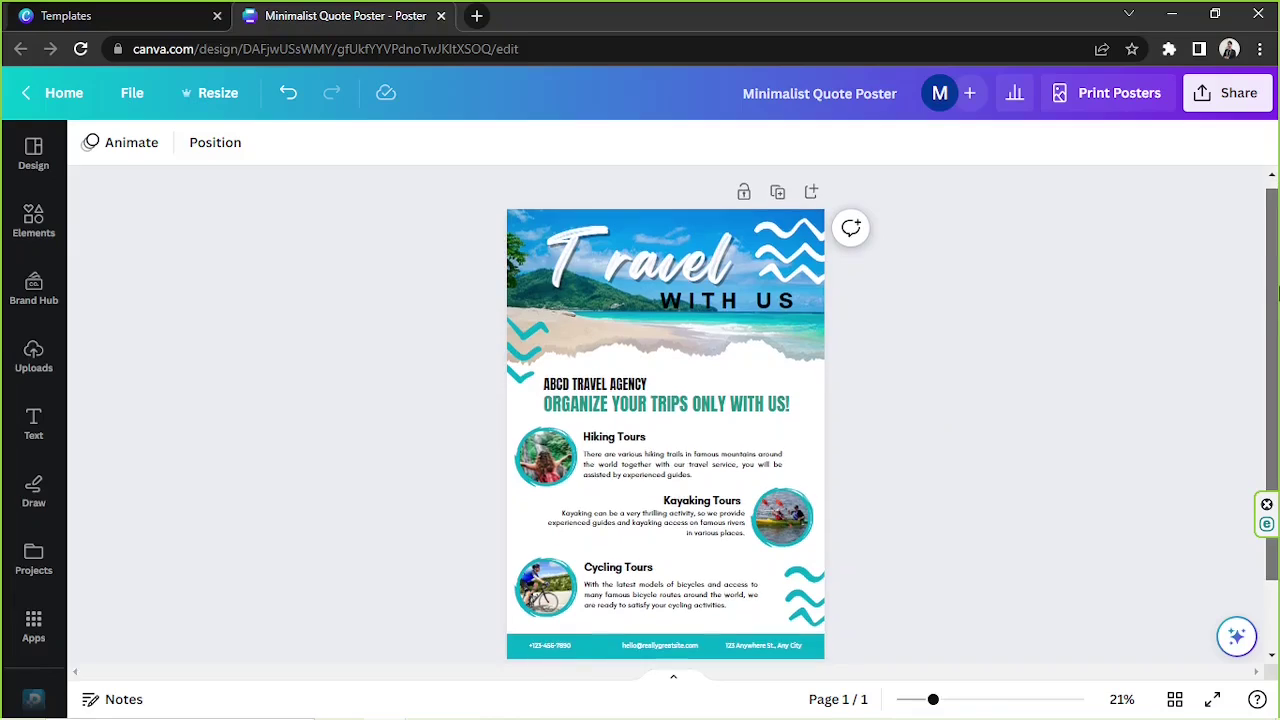
{"action": "scroll", "coordinate": [1150, 330], "scroll_direction": "down", "scroll_amount": 1}
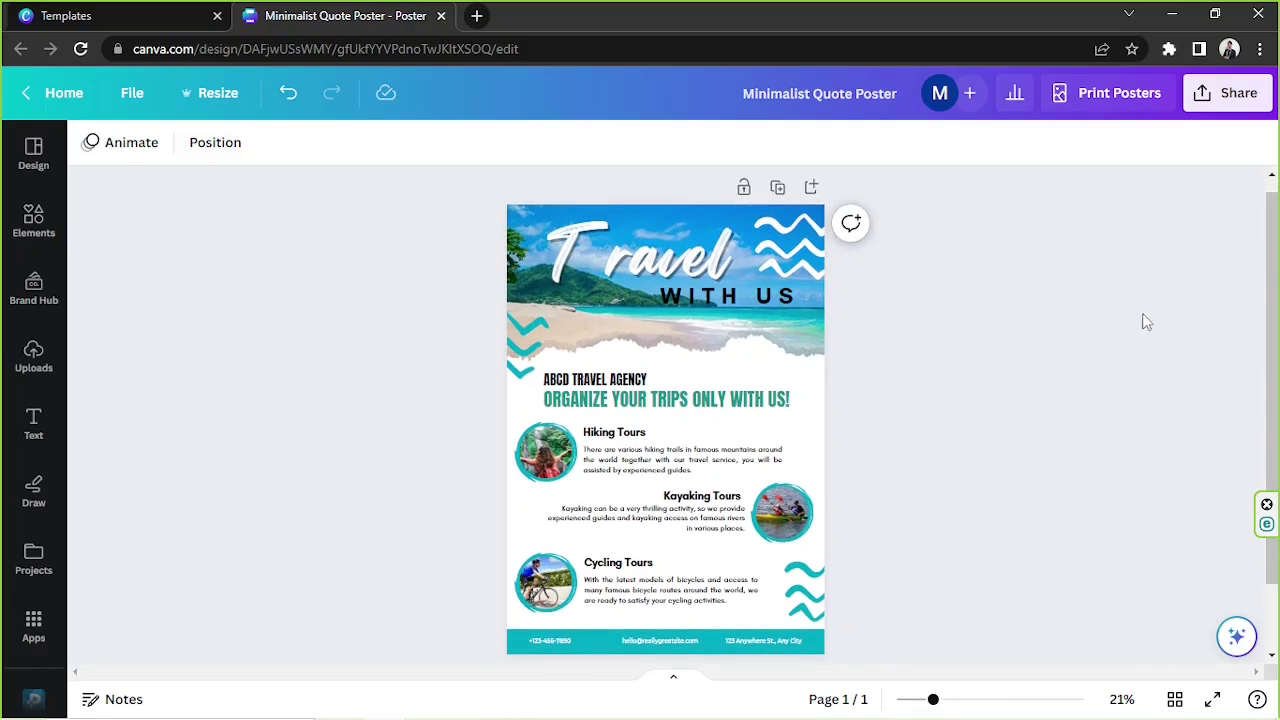
{"action": "left_click", "coordinate": [1240, 100]}
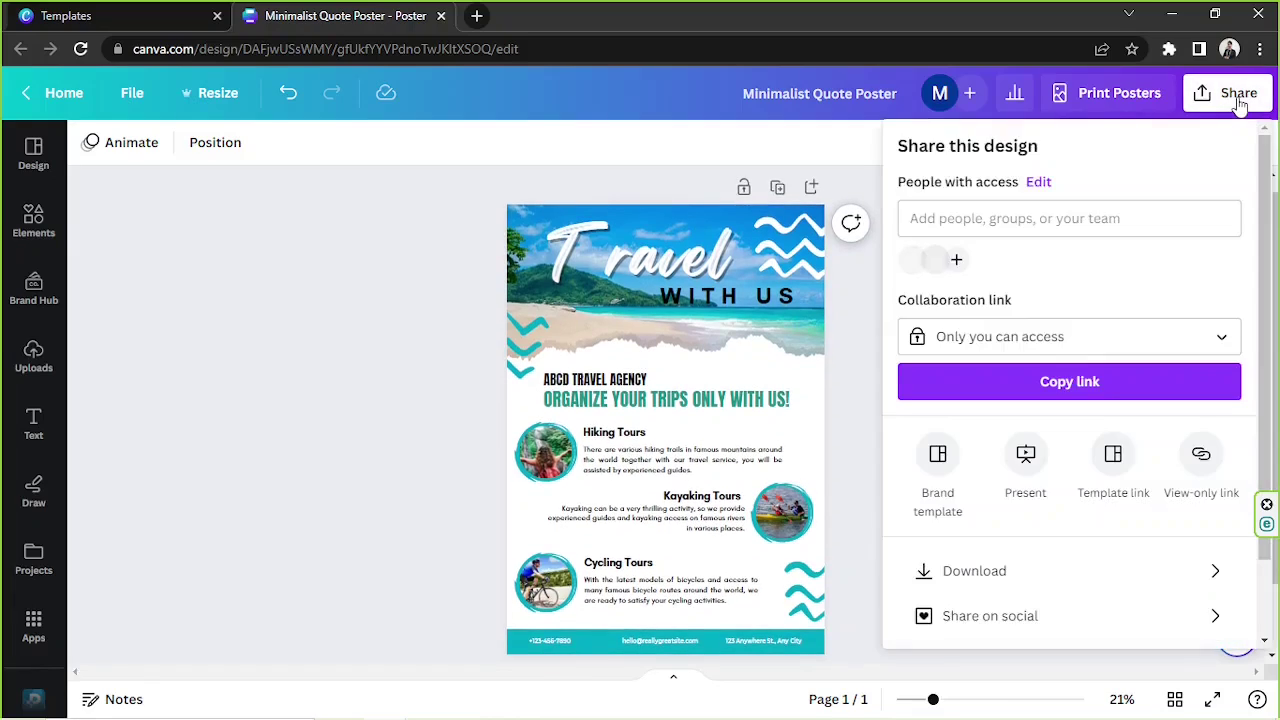
{"action": "left_click", "coordinate": [1020, 572]}
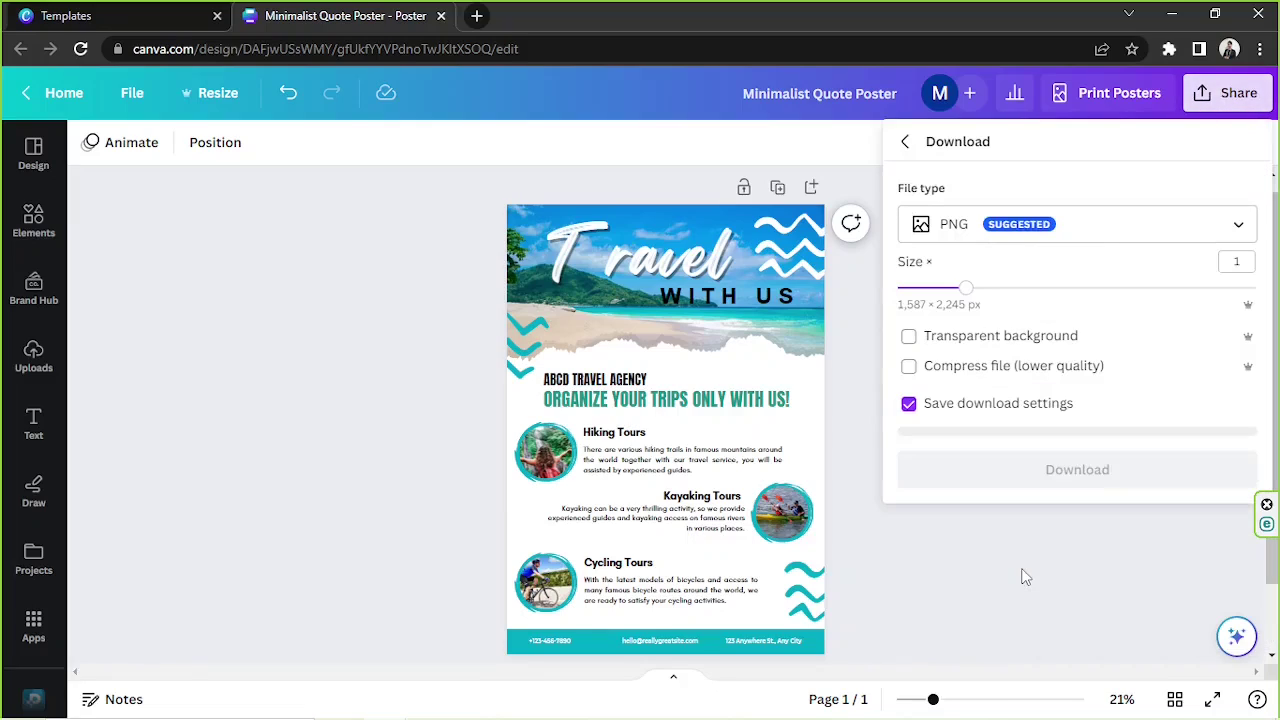
{"action": "left_click", "coordinate": [1057, 232]}
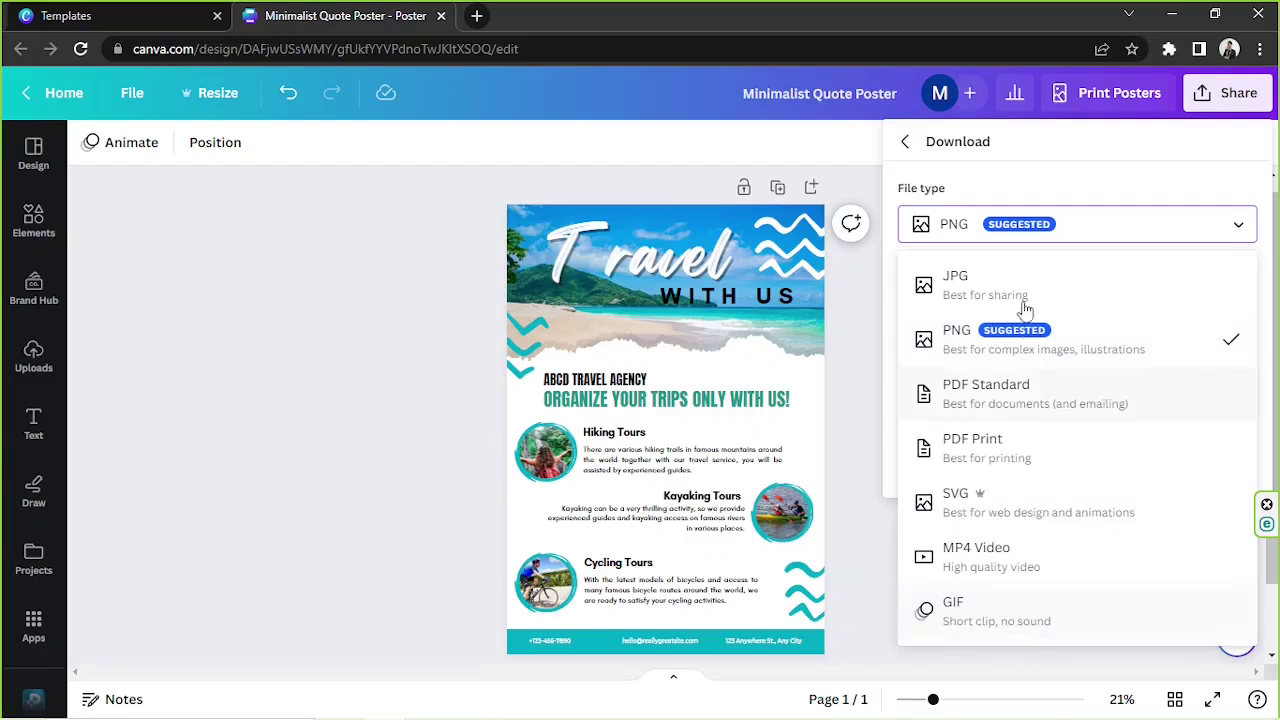
{"action": "left_click", "coordinate": [1015, 243]}
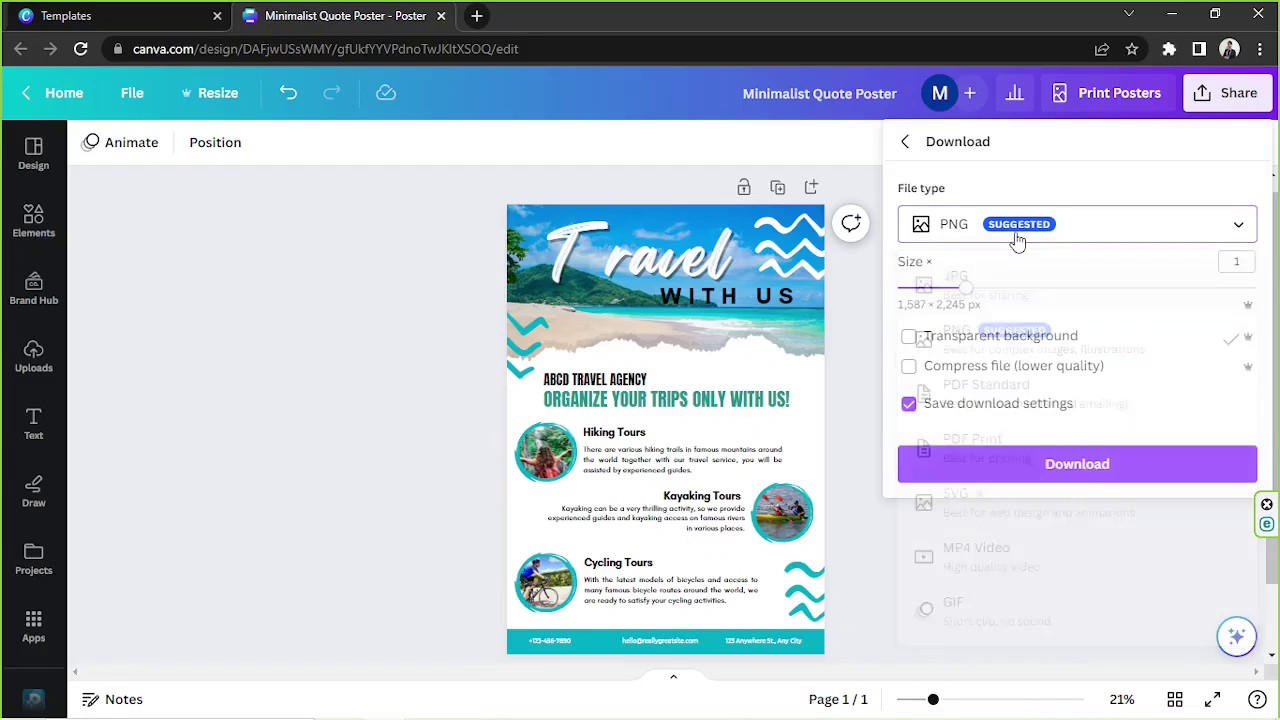